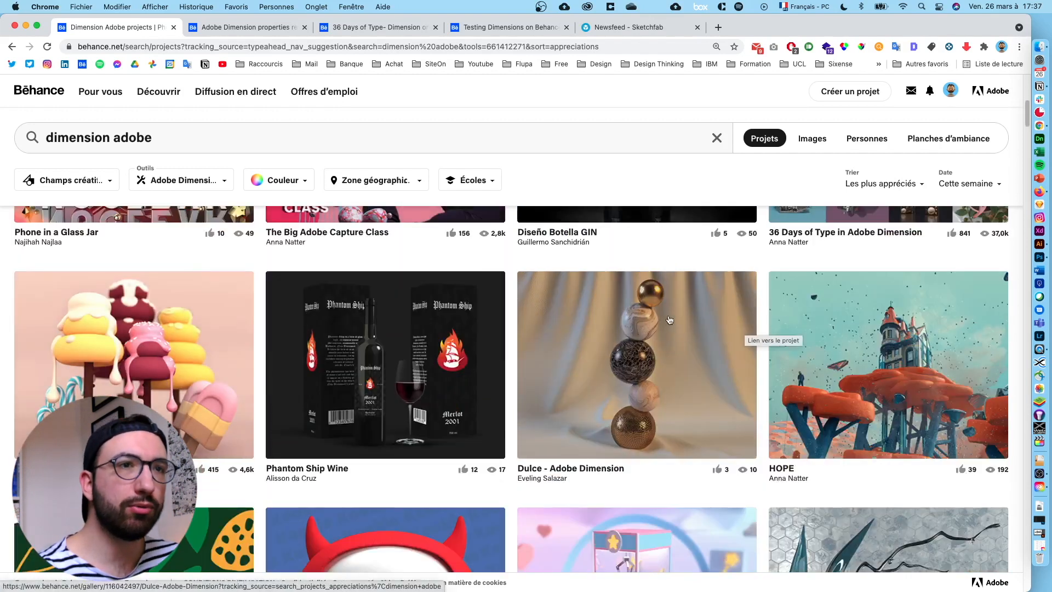
Browse the Behance search results for Adobe Dimension projects to examine examples of 3D work.
{"action": "scroll", "coordinate": [869, 364], "scroll_direction": "down", "scroll_amount": 1}
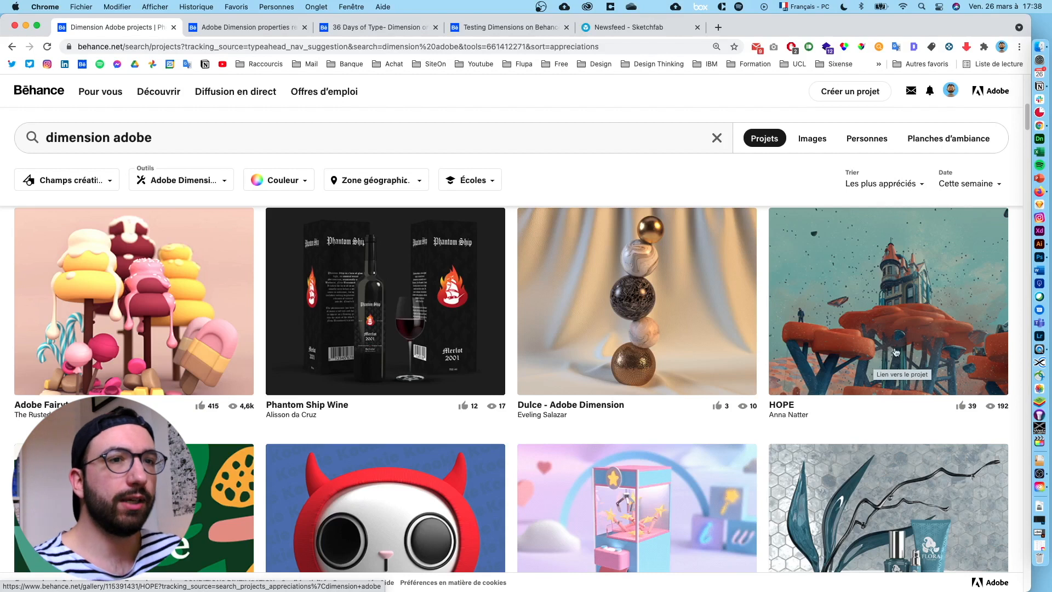
{"action": "scroll", "coordinate": [945, 345], "scroll_direction": "down", "scroll_amount": 5}
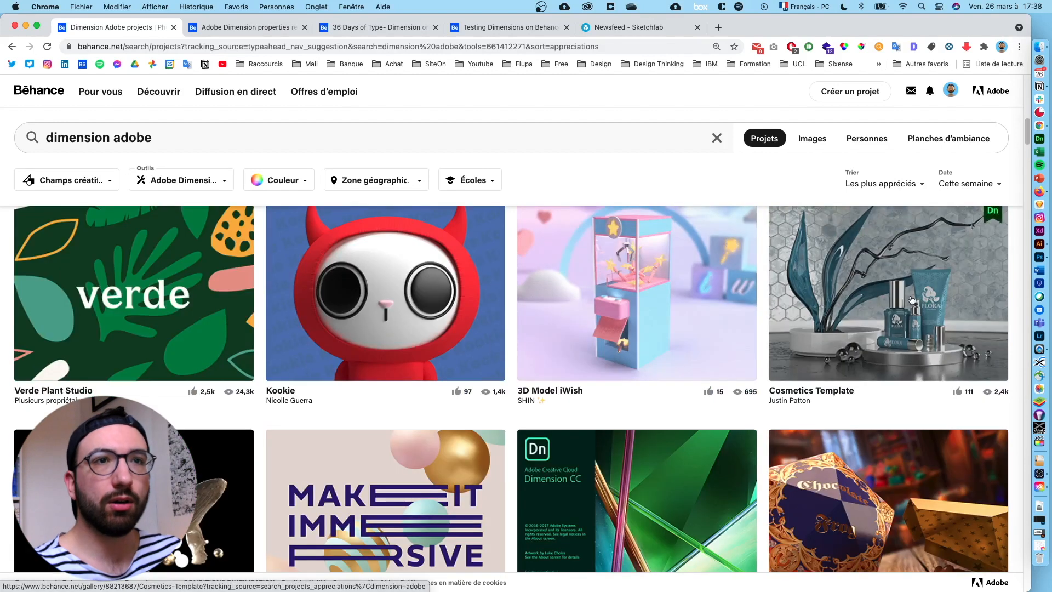
{"action": "scroll", "coordinate": [442, 355], "scroll_direction": "down", "scroll_amount": 3}
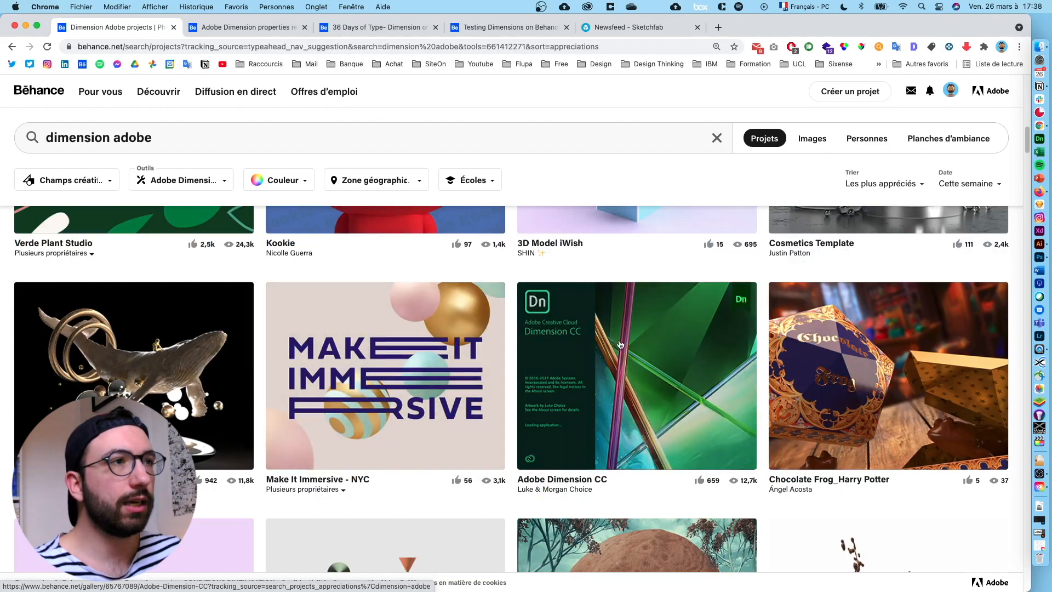
{"action": "scroll", "coordinate": [613, 348], "scroll_direction": "down", "scroll_amount": 5}
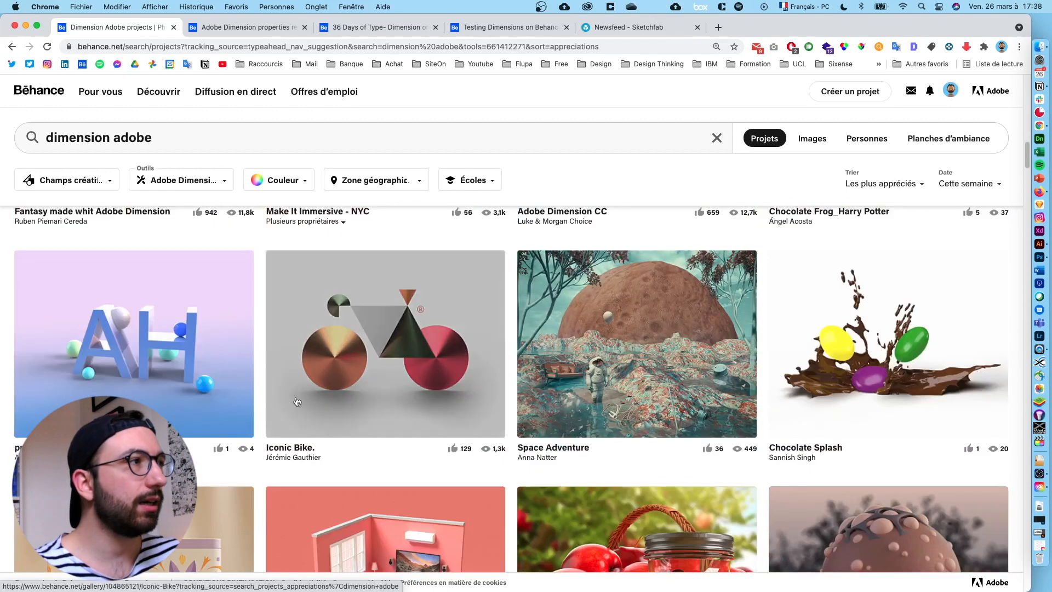
{"action": "scroll", "coordinate": [359, 313], "scroll_direction": "down", "scroll_amount": 5}
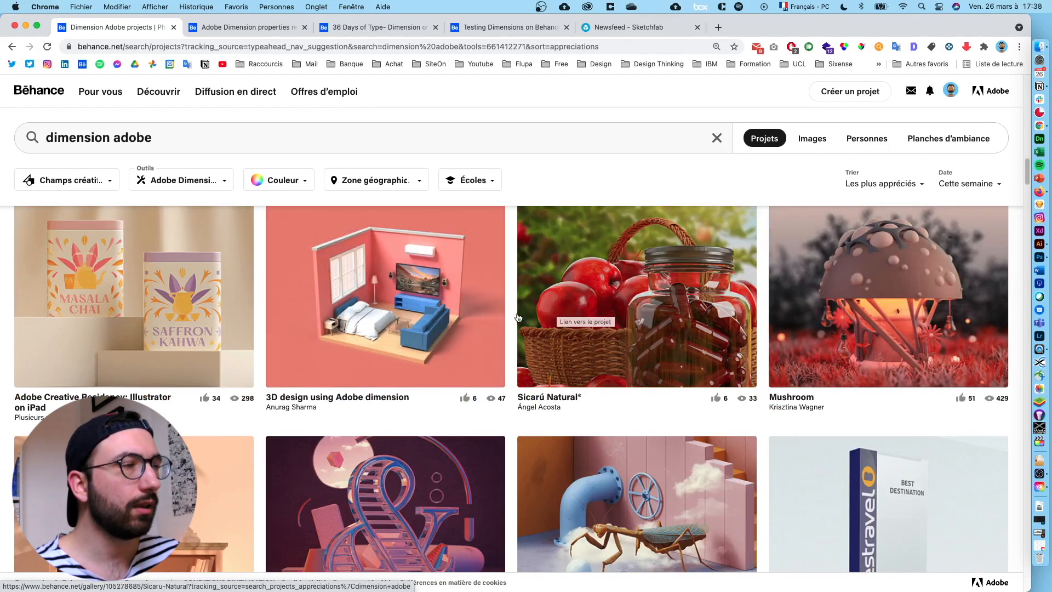
{"action": "scroll", "coordinate": [556, 310], "scroll_direction": "up", "scroll_amount": 5}
{"action": "scroll", "coordinate": [518, 316], "scroll_direction": "down", "scroll_amount": 10}
{"action": "scroll", "coordinate": [518, 317], "scroll_direction": "up", "scroll_amount": 4}
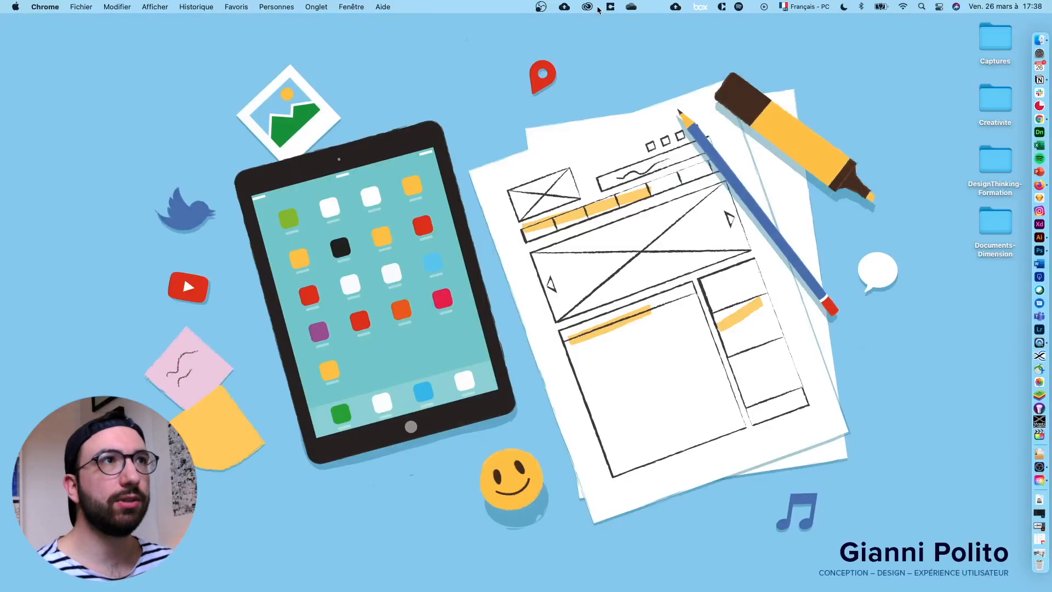
Open Creative Cloud, look through the installed and available applications for Dimension, and dismiss the window.
{"action": "left_click", "coordinate": [588, 7]}
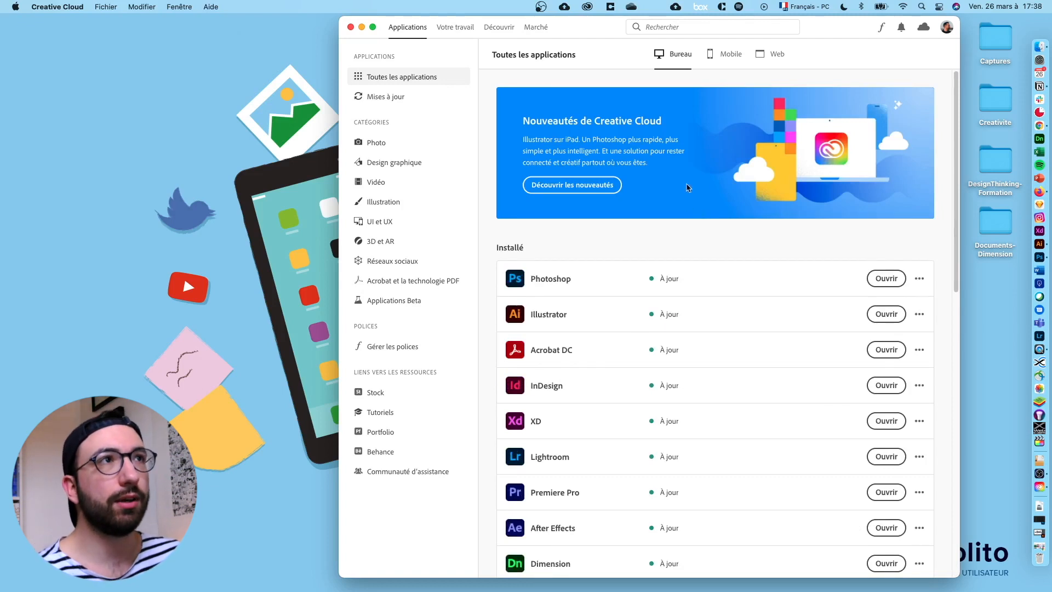
{"action": "scroll", "coordinate": [701, 190], "scroll_direction": "down", "scroll_amount": 10}
{"action": "scroll", "coordinate": [603, 219], "scroll_direction": "down", "scroll_amount": 3}
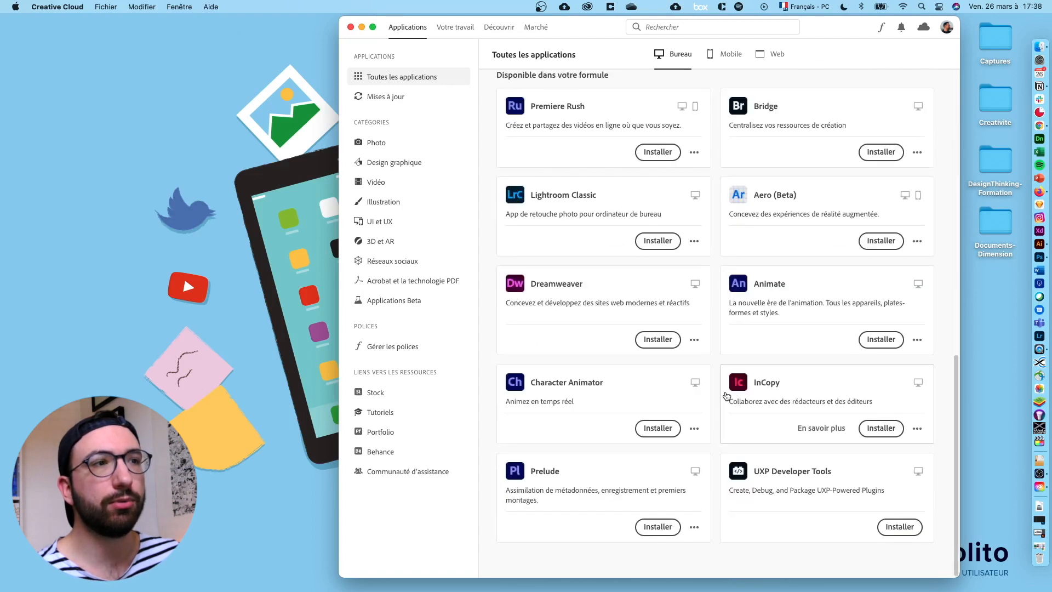
{"action": "scroll", "coordinate": [797, 265], "scroll_direction": "up", "scroll_amount": 5}
{"action": "scroll", "coordinate": [788, 284], "scroll_direction": "up", "scroll_amount": 4}
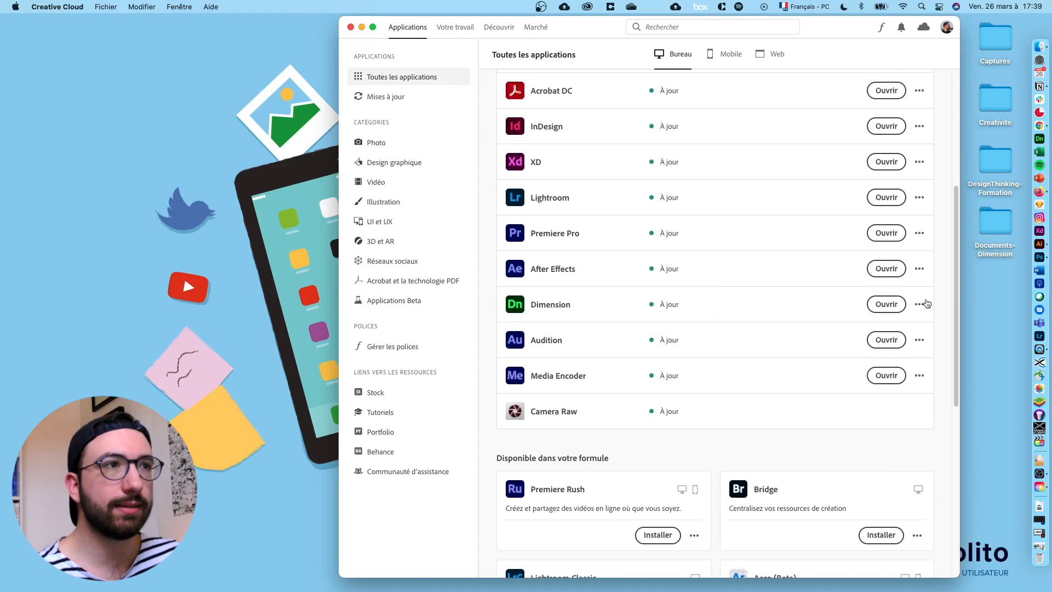
{"action": "left_click", "coordinate": [360, 27]}
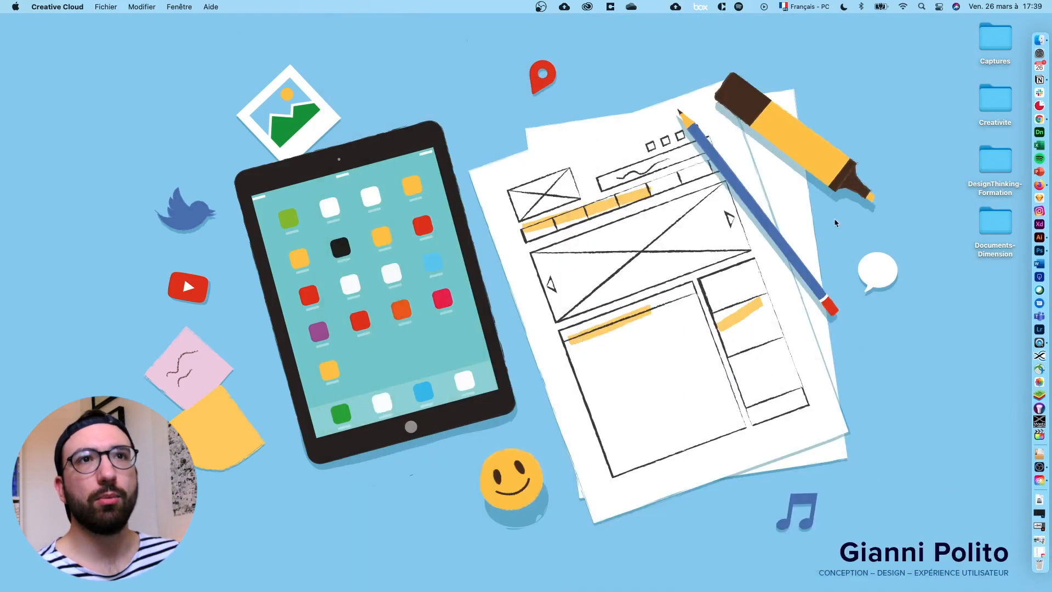
Open the Documents-Dimension folder from the desktop and look into its 00-Bases subfolder.
{"action": "left_click", "coordinate": [1001, 218]}
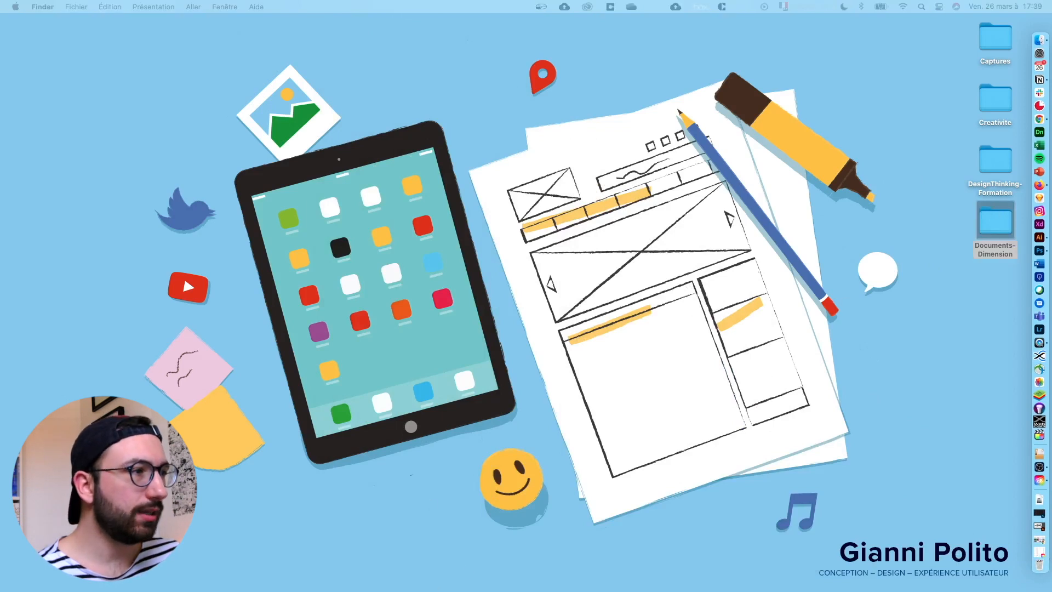
{"action": "left_click_drag", "start_coordinate": [483, 591], "coordinate": [433, 40]}
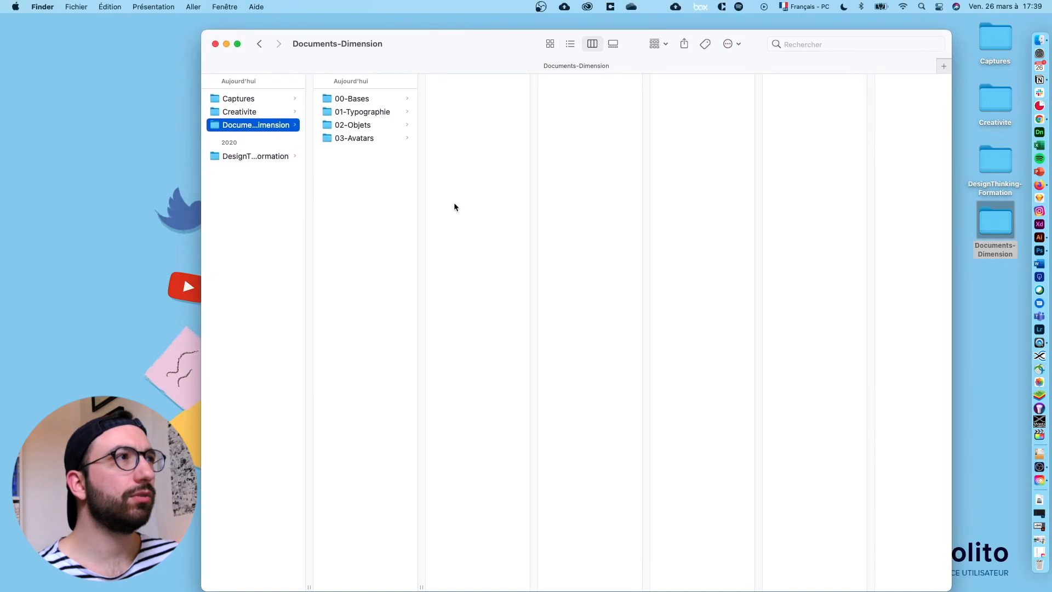
{"action": "left_click", "coordinate": [398, 98]}
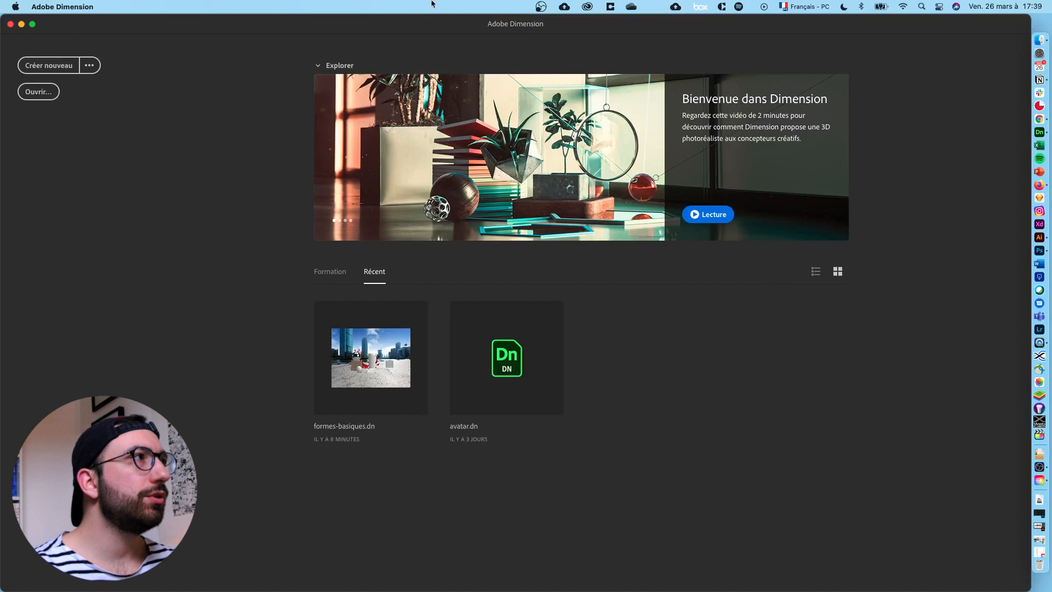
Create a new Adobe Dimension document and save it as projet1 in the 00-Bases folder of Documents-Dimension.
{"action": "left_click", "coordinate": [60, 67]}
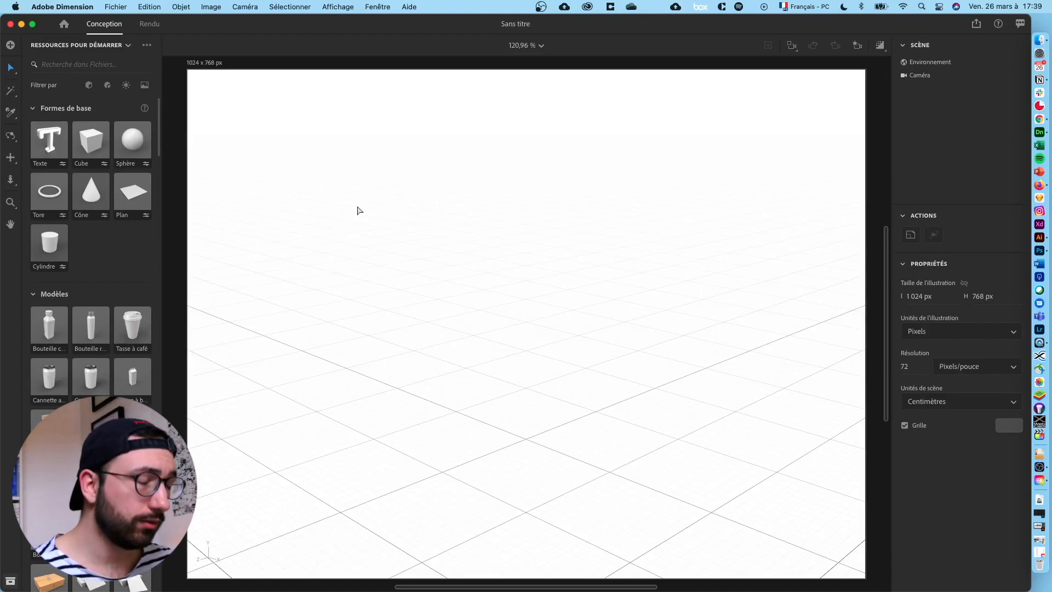
{"action": "key", "text": "super+s"}
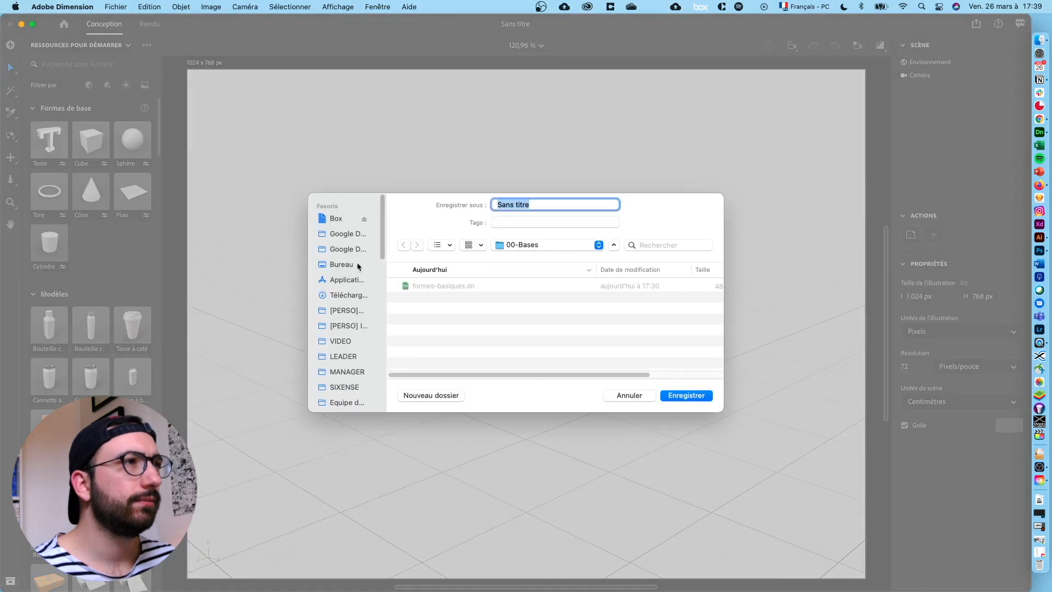
{"action": "left_click", "coordinate": [357, 264]}
{"action": "double_click", "coordinate": [481, 286]}
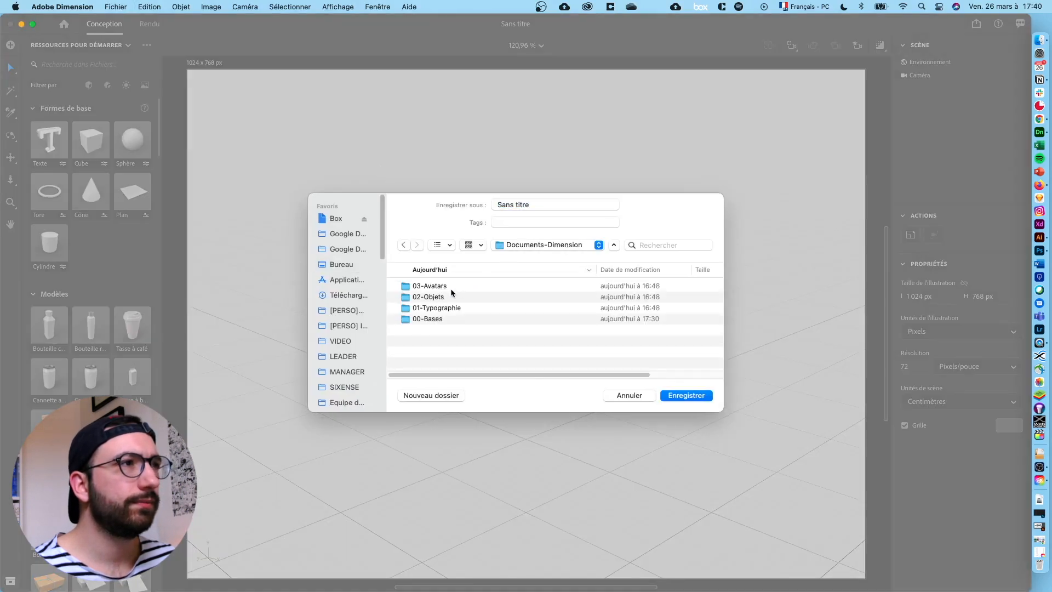
{"action": "double_click", "coordinate": [437, 318]}
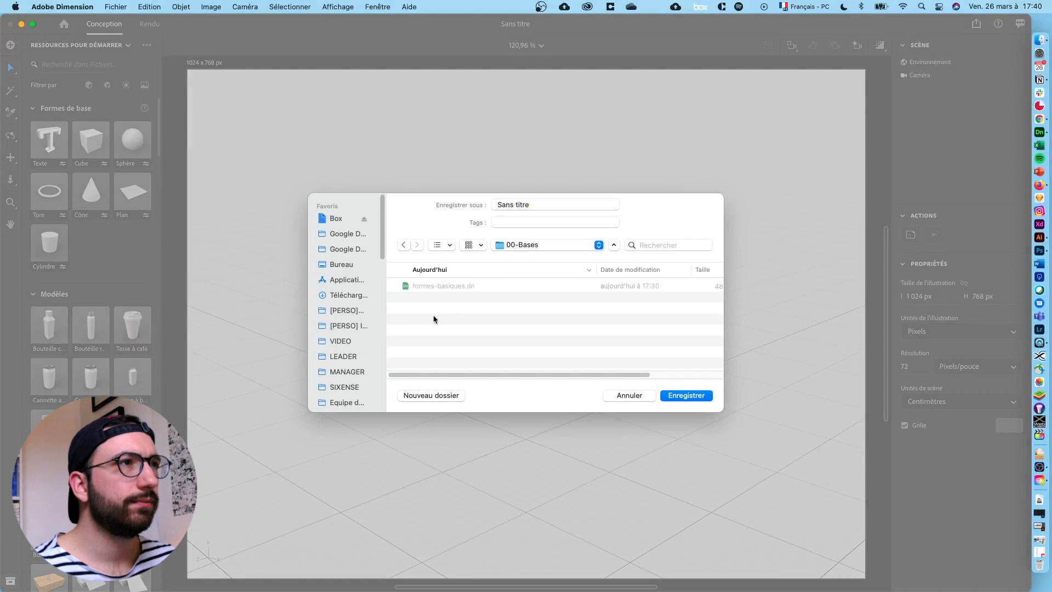
{"action": "left_click", "coordinate": [540, 203]}
{"action": "type", "text": "projet1"}
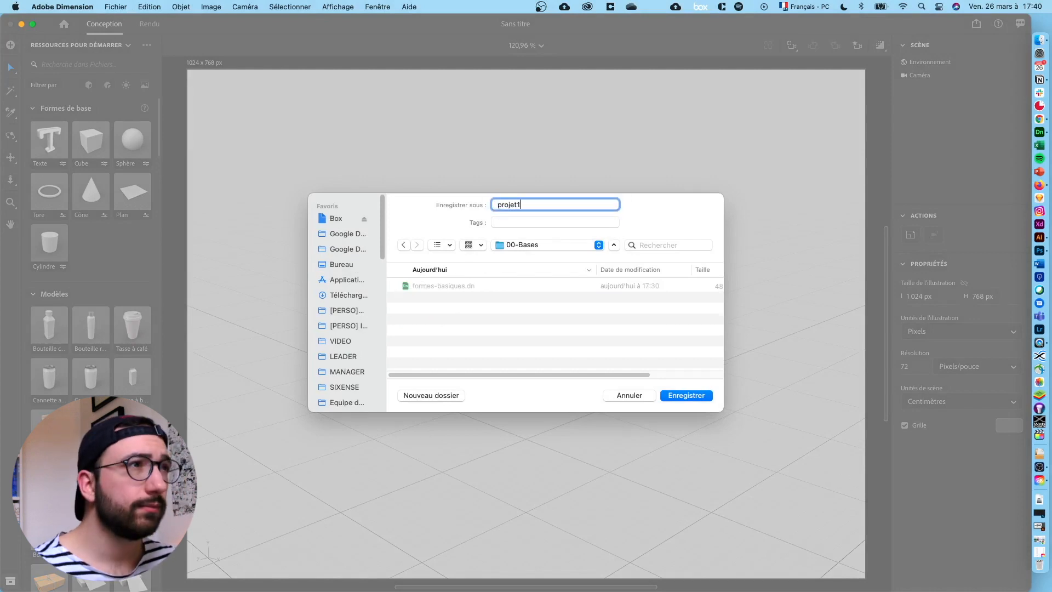
{"action": "key", "text": "Return"}
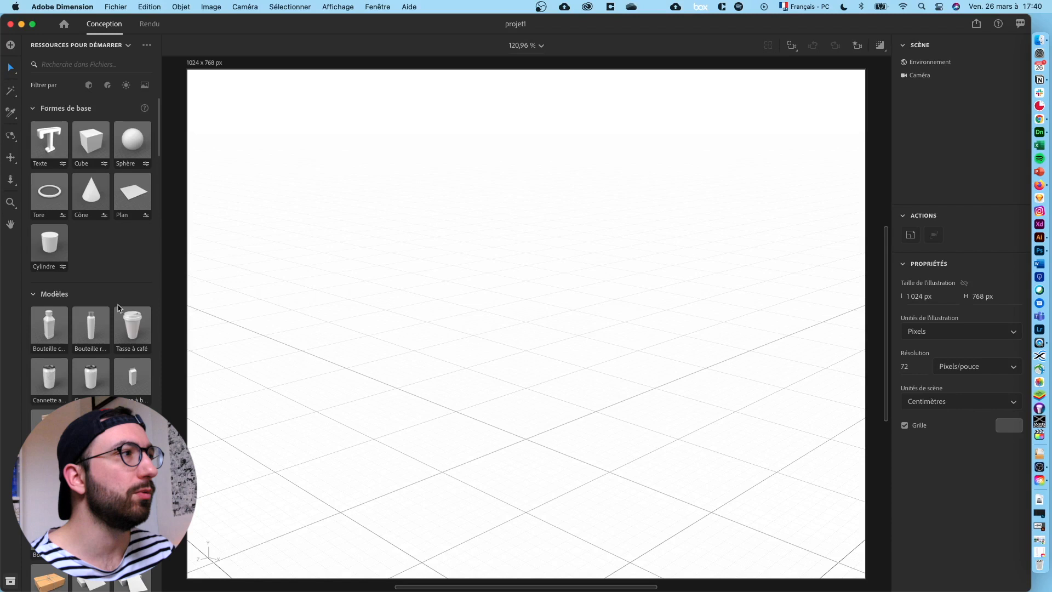
Look through the starter assets from shapes and materials to images, and view the render settings before returning to design mode.
{"action": "scroll", "coordinate": [119, 308], "scroll_direction": "down", "scroll_amount": 15}
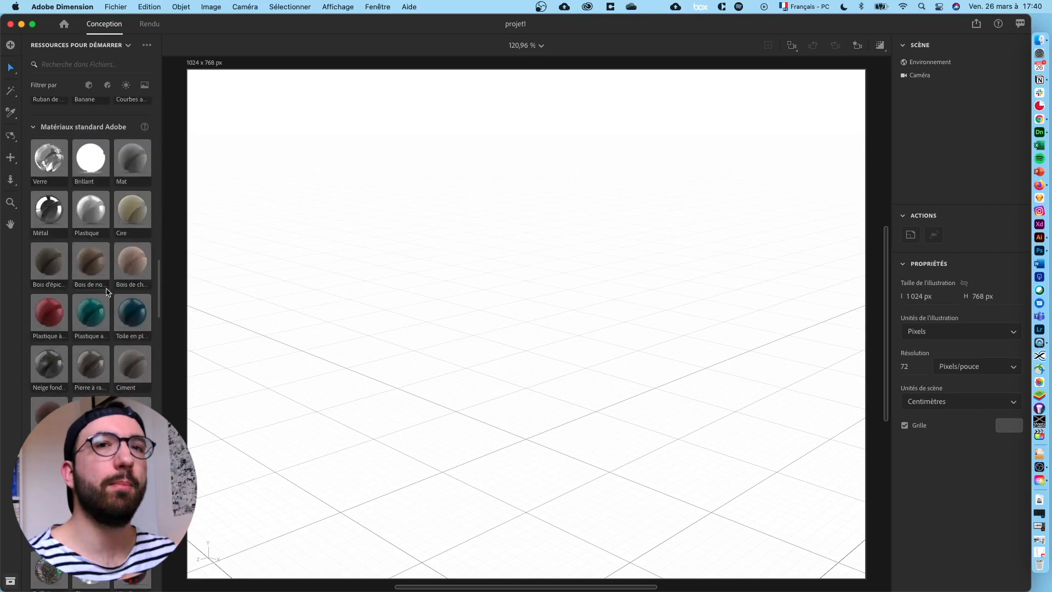
{"action": "scroll", "coordinate": [109, 296], "scroll_direction": "down", "scroll_amount": 10}
{"action": "scroll", "coordinate": [110, 301], "scroll_direction": "down", "scroll_amount": 10}
{"action": "scroll", "coordinate": [110, 311], "scroll_direction": "down", "scroll_amount": 10}
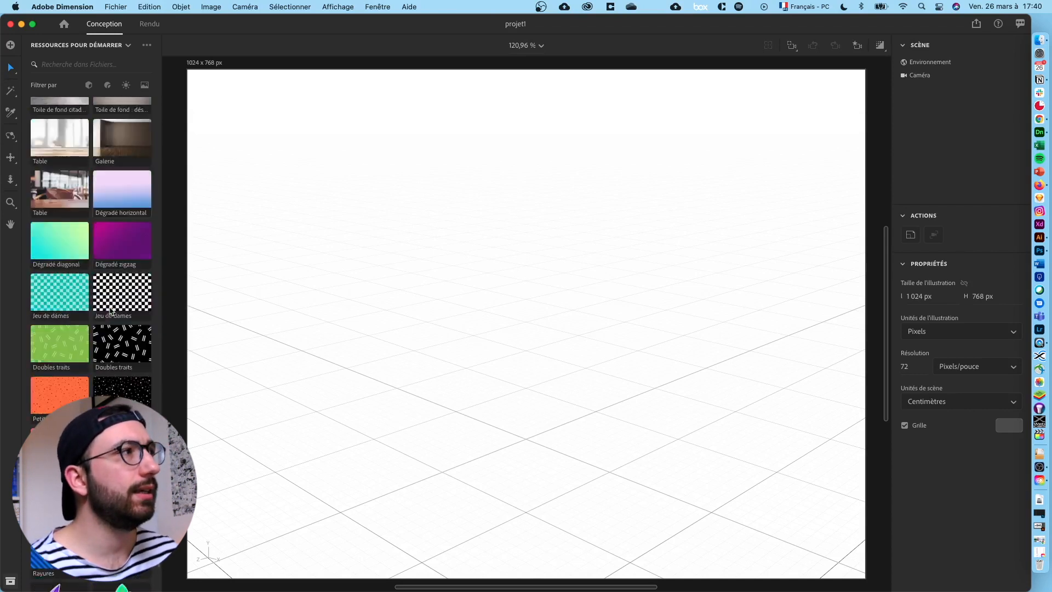
{"action": "scroll", "coordinate": [112, 310], "scroll_direction": "up", "scroll_amount": 3}
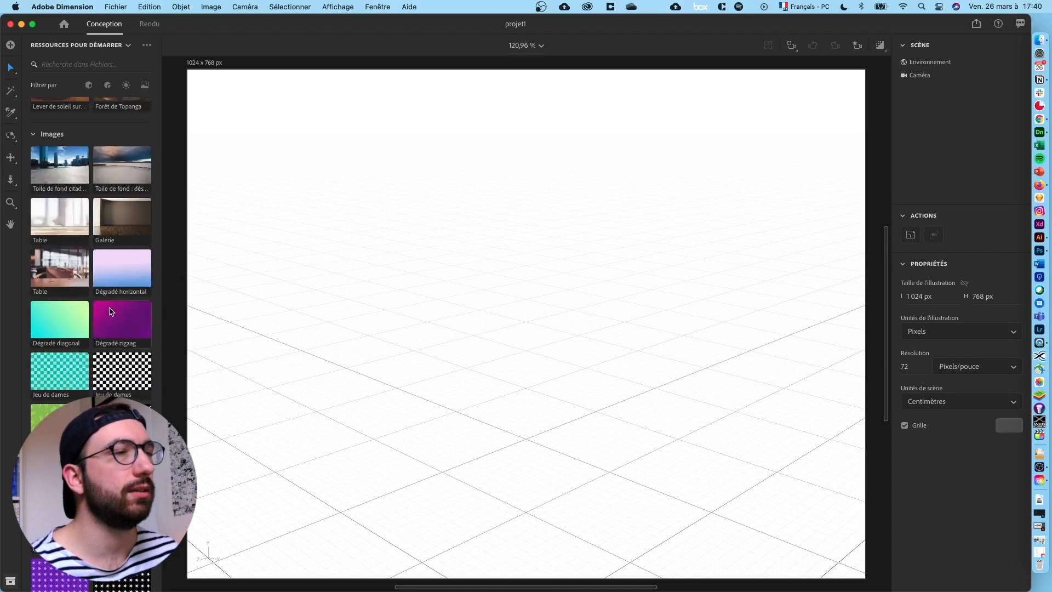
{"action": "scroll", "coordinate": [112, 310], "scroll_direction": "down", "scroll_amount": 5}
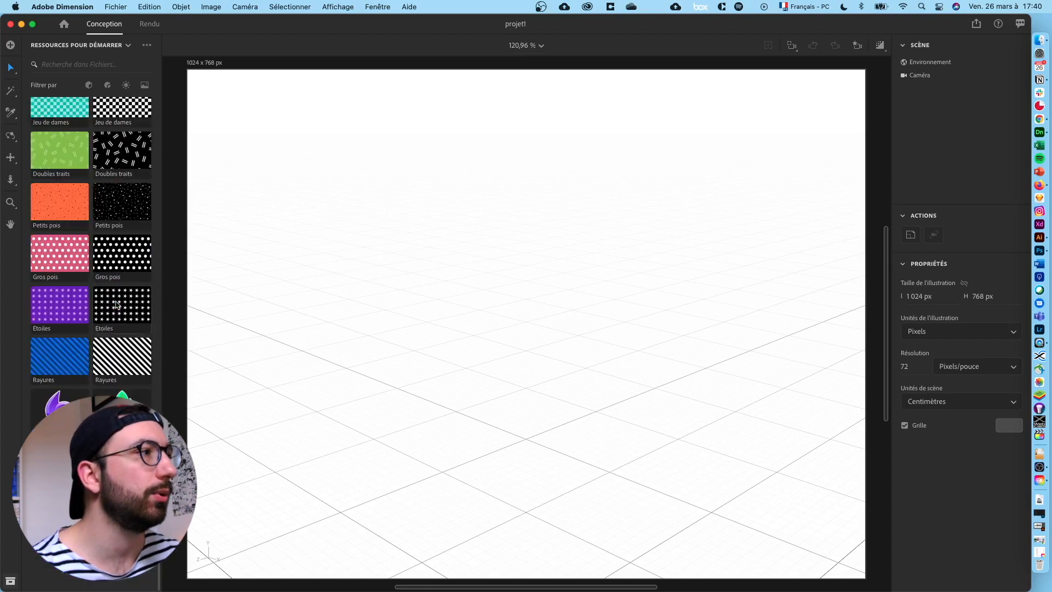
{"action": "scroll", "coordinate": [130, 273], "scroll_direction": "up", "scroll_amount": 20}
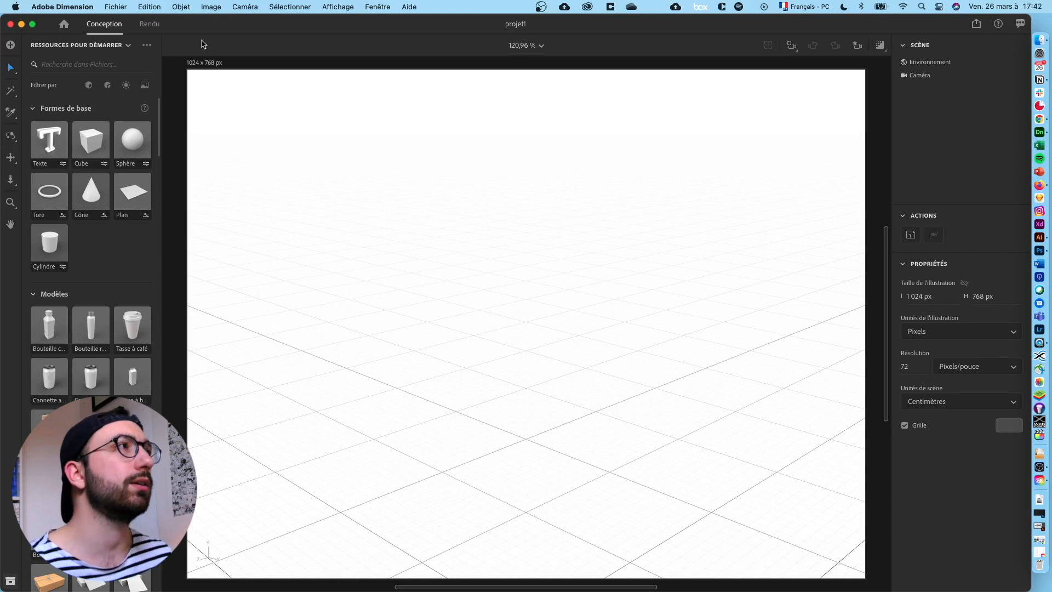
{"action": "left_click", "coordinate": [148, 25]}
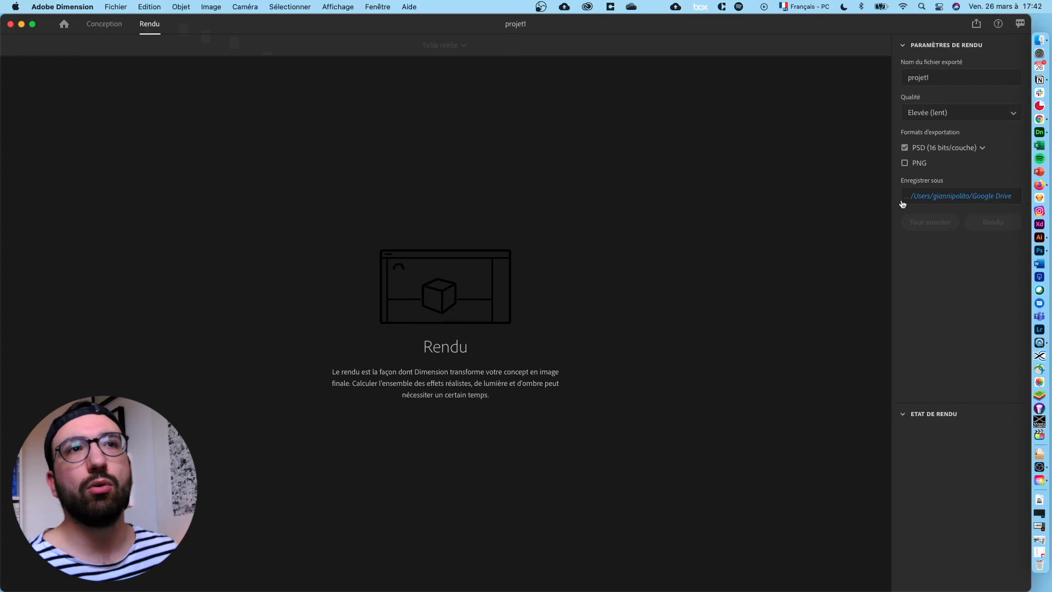
{"action": "left_click", "coordinate": [103, 24]}
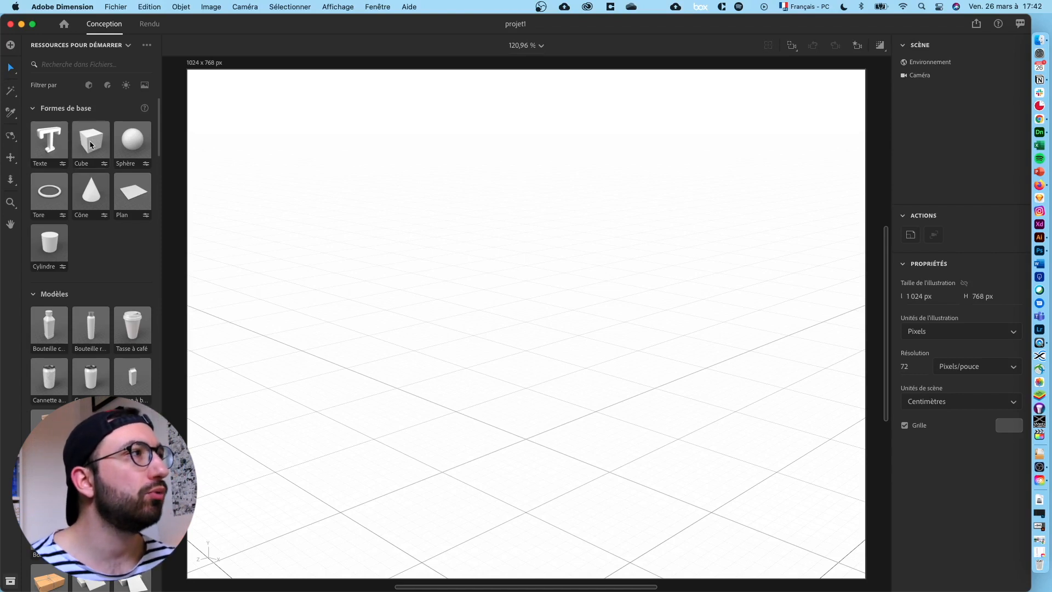
Add a basic cube to the scene and move it along all three axes to about X 1.6, Y 6, Z 4.2 cm.
{"action": "left_click_drag", "start_coordinate": [87, 140], "coordinate": [566, 433]}
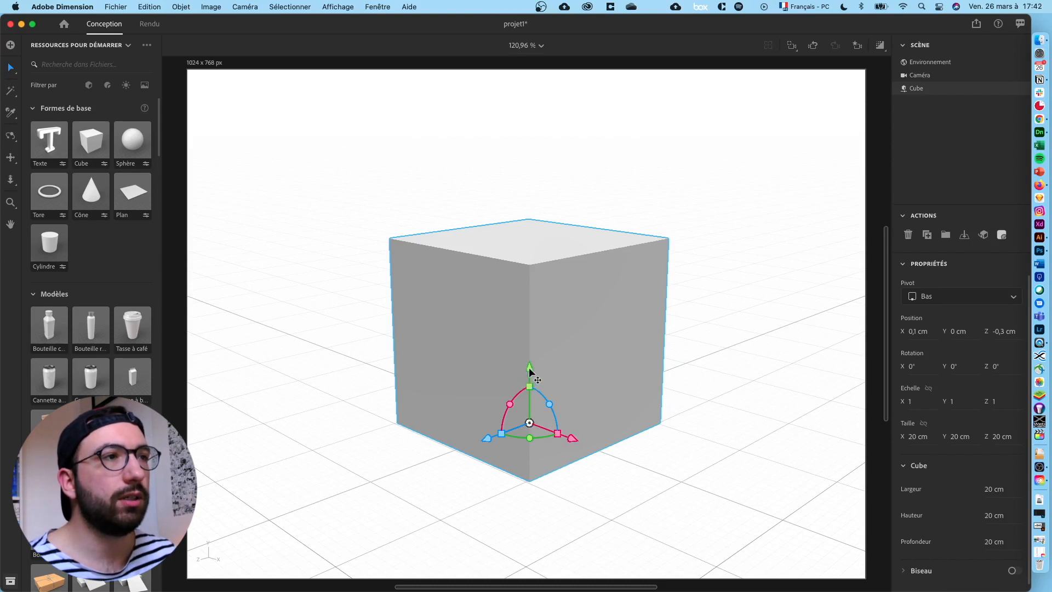
{"action": "left_click_drag", "start_coordinate": [530, 371], "coordinate": [553, 337]}
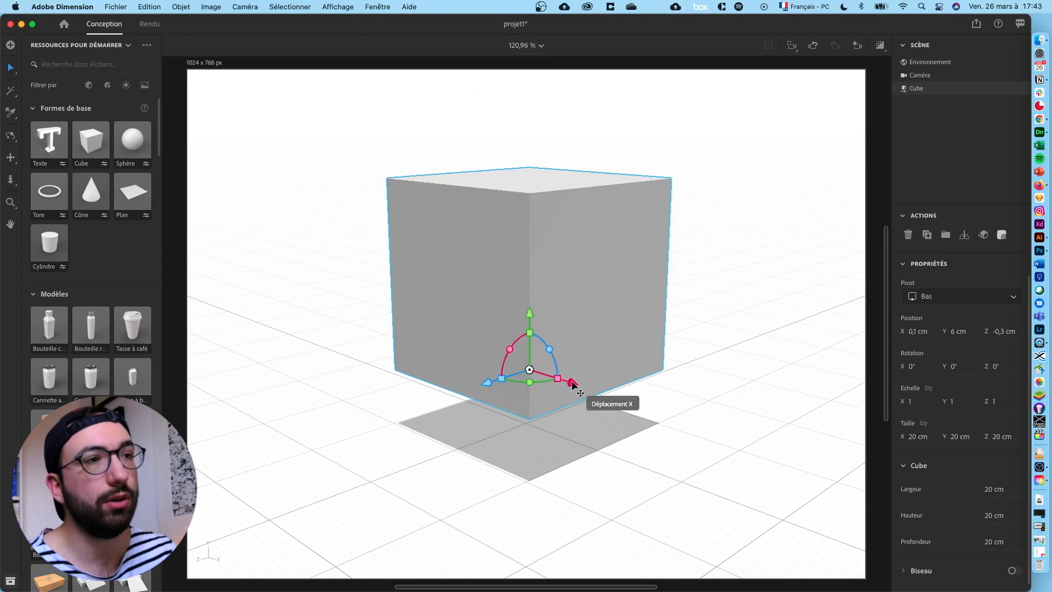
{"action": "mouse_move", "coordinate": [573, 385]}
{"action": "left_mouse_down"}
{"action": "mouse_move", "coordinate": [728, 435]}
{"action": "mouse_move", "coordinate": [584, 389]}
{"action": "left_mouse_up"}
{"action": "mouse_move", "coordinate": [485, 377]}
{"action": "left_mouse_down"}
{"action": "mouse_move", "coordinate": [475, 391]}
{"action": "mouse_move", "coordinate": [365, 419]}
{"action": "mouse_move", "coordinate": [508, 372]}
{"action": "mouse_move", "coordinate": [395, 408]}
{"action": "mouse_move", "coordinate": [506, 373]}
{"action": "mouse_move", "coordinate": [472, 393]}
{"action": "left_mouse_up"}
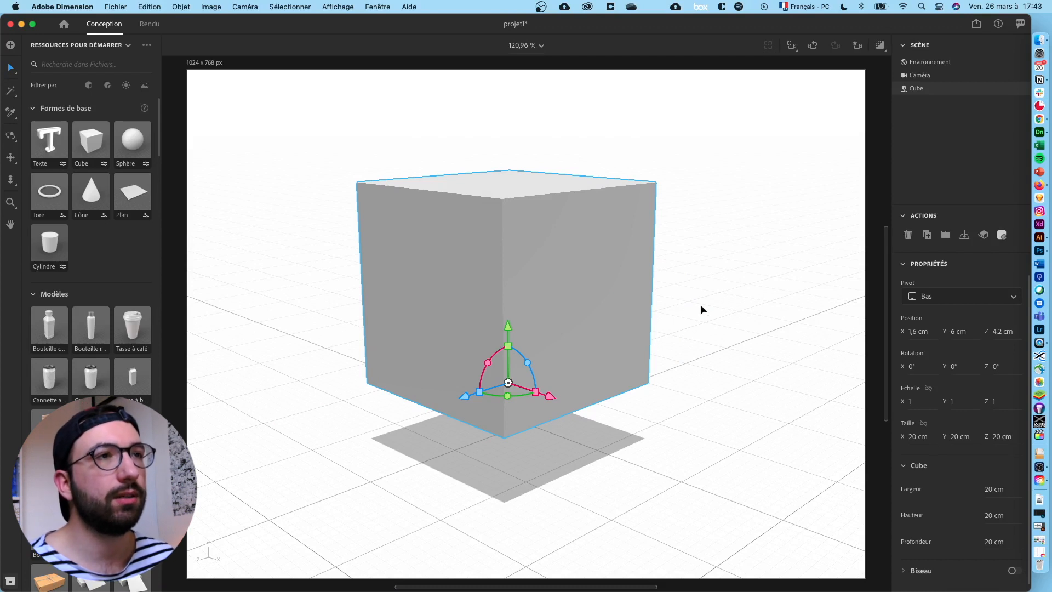
Orbit around the cube, zoom out and in, and pan the view to examine the scene from another angle.
{"action": "right_click_drag", "start_coordinate": [711, 305], "coordinate": [657, 306]}
{"action": "scroll", "coordinate": [493, 323], "scroll_direction": "down", "scroll_amount": 6}
{"action": "scroll", "coordinate": [499, 329], "scroll_direction": "up", "scroll_amount": 5}
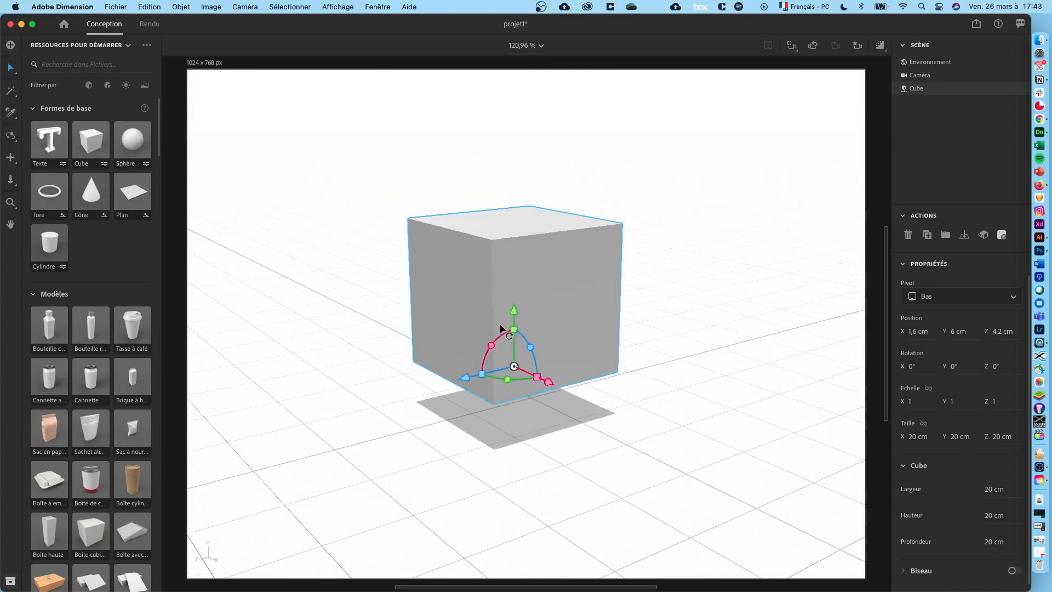
{"action": "scroll", "coordinate": [504, 336], "scroll_direction": "down", "scroll_amount": 4}
{"action": "scroll", "coordinate": [505, 339], "scroll_direction": "up", "scroll_amount": 4}
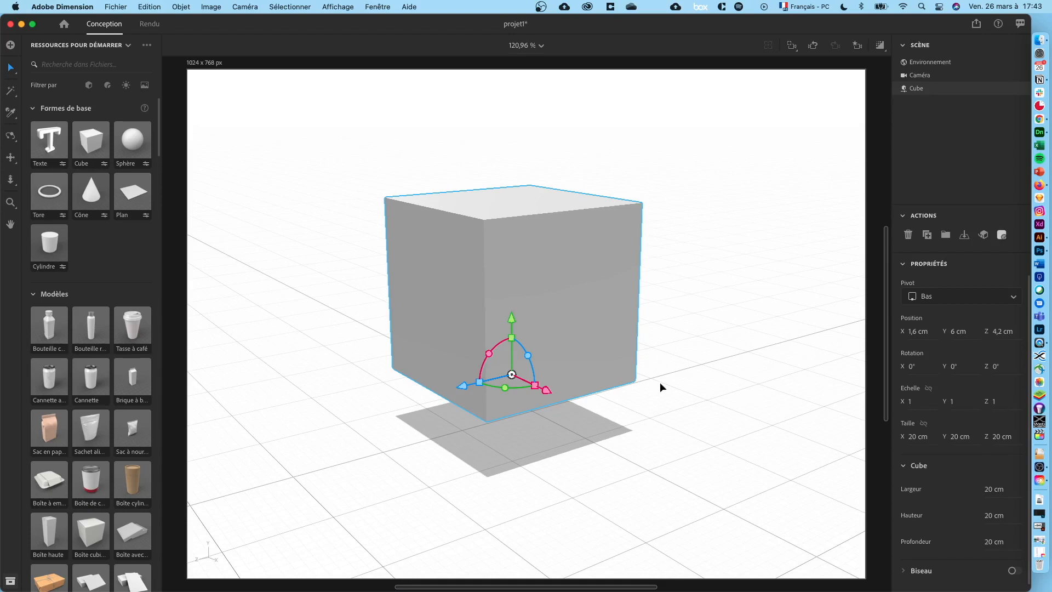
{"action": "middle_click_drag", "start_coordinate": [678, 368], "coordinate": [739, 357]}
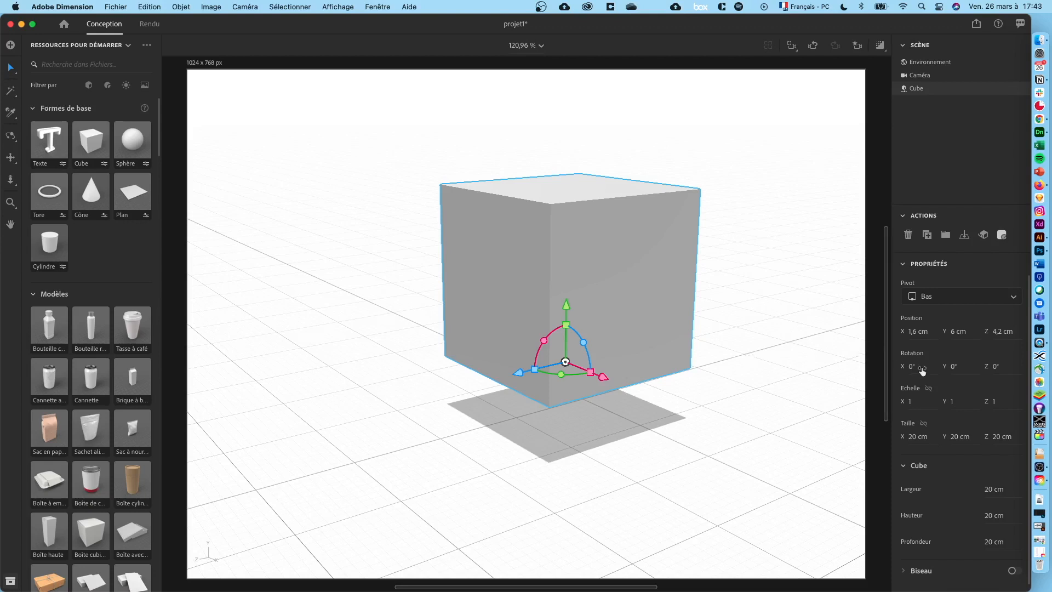
Lower the cube slightly along its vertical axis, and set its position to X 0, Y 0, Z 0 cm.
{"action": "mouse_move", "coordinate": [577, 319]}
{"action": "left_mouse_down"}
{"action": "mouse_move", "coordinate": [558, 336]}
{"action": "mouse_move", "coordinate": [564, 293]}
{"action": "mouse_move", "coordinate": [601, 290]}
{"action": "mouse_move", "coordinate": [567, 347]}
{"action": "mouse_move", "coordinate": [574, 249]}
{"action": "mouse_move", "coordinate": [575, 328]}
{"action": "left_mouse_up"}
{"action": "left_click", "coordinate": [913, 333]}
{"action": "type", "text": "0"}
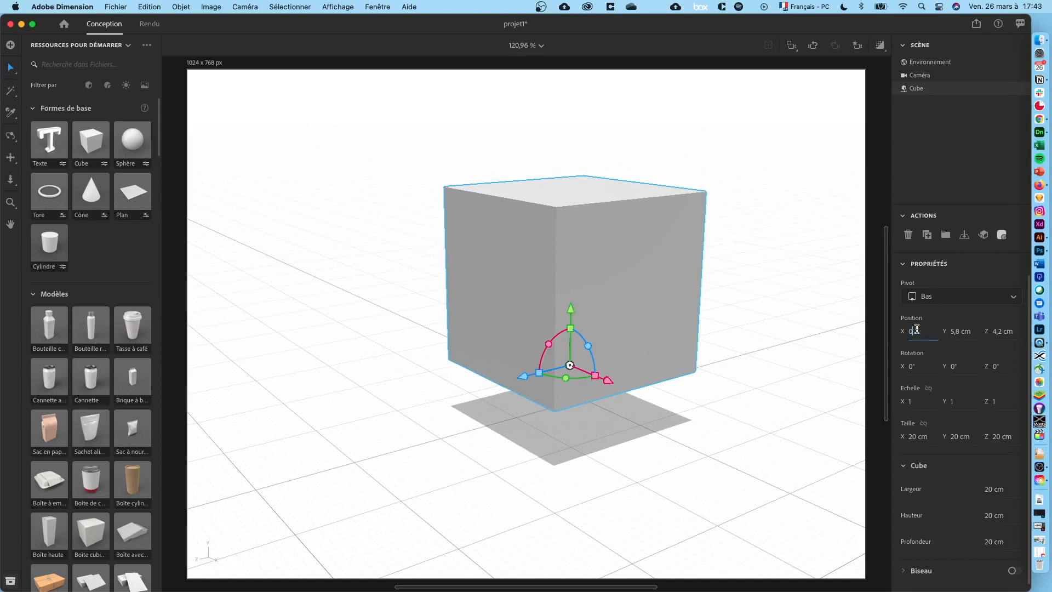
{"action": "key", "text": "Tab"}
{"action": "type", "text": "0"}
{"action": "key", "text": "Tab"}
{"action": "type", "text": "0"}
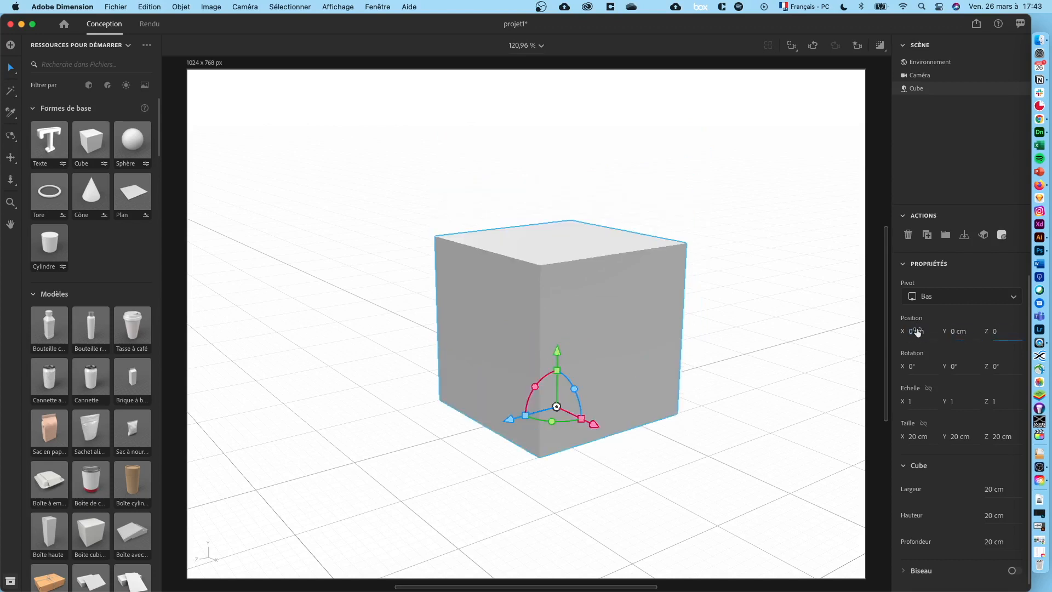
{"action": "key", "text": "Return"}
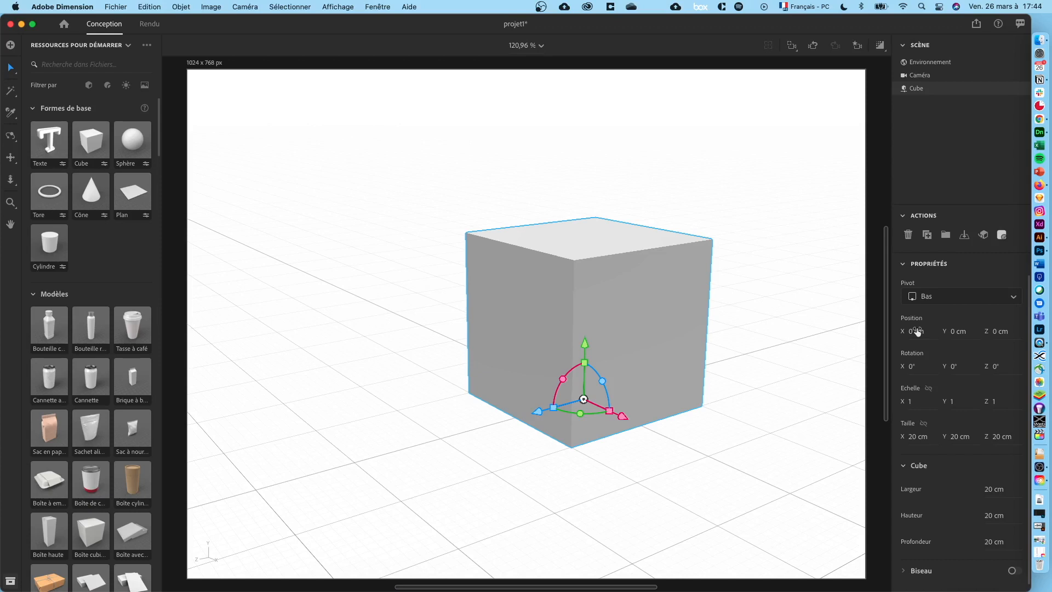
Scale the cube down proportionally to about 0.5, trying out and undoing a rotation around its Z axis along the way.
{"action": "middle_click_drag", "start_coordinate": [355, 403], "coordinate": [425, 421]}
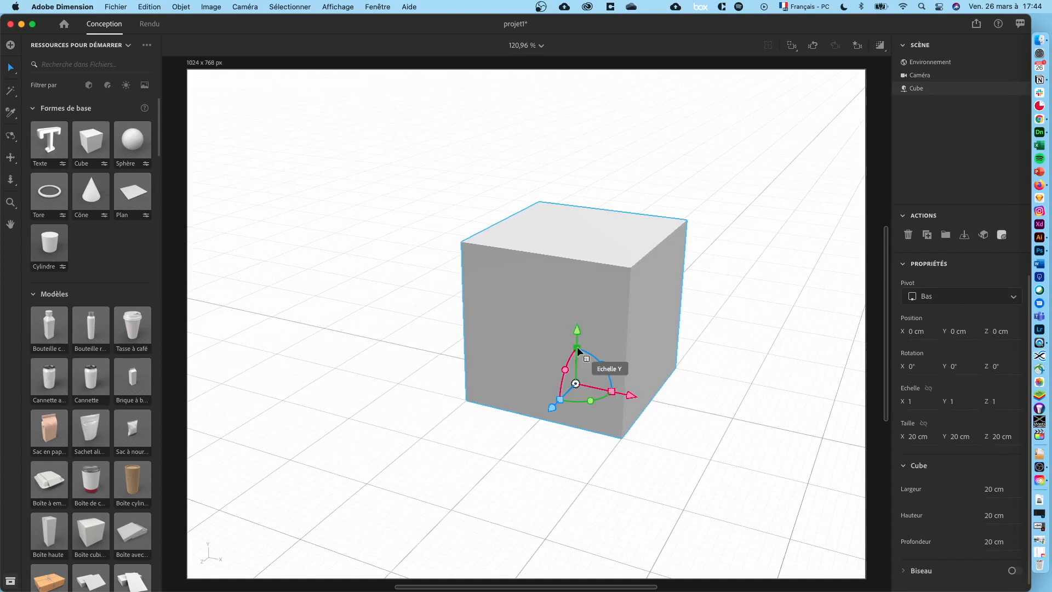
{"action": "mouse_move", "coordinate": [577, 349]}
{"action": "left_mouse_down"}
{"action": "mouse_move", "coordinate": [580, 380]}
{"action": "mouse_move", "coordinate": [580, 344]}
{"action": "mouse_move", "coordinate": [581, 357]}
{"action": "left_mouse_up"}
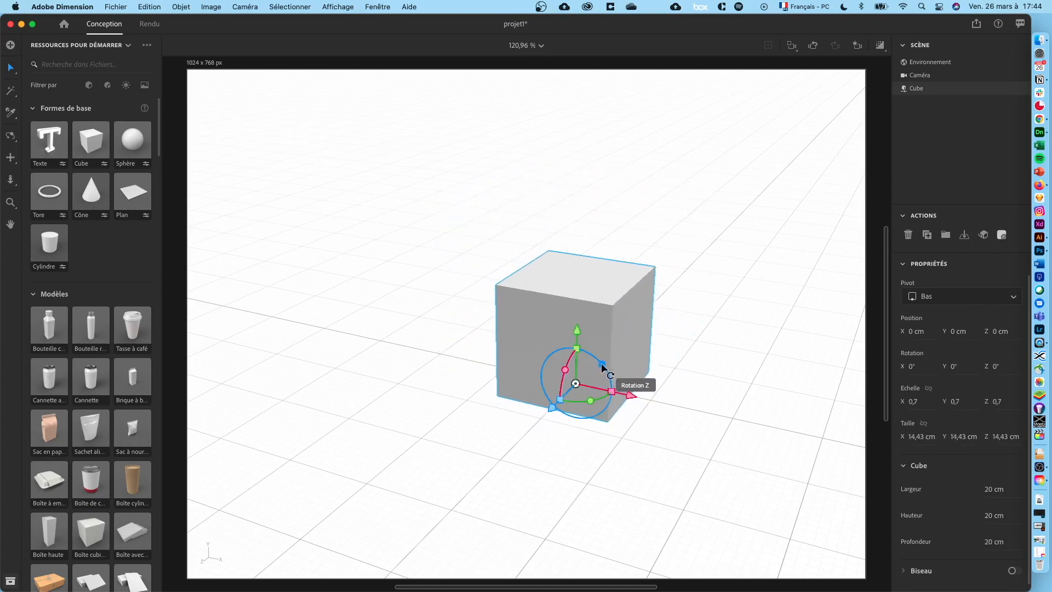
{"action": "left_click_drag", "start_coordinate": [602, 365], "coordinate": [627, 304]}
{"action": "key", "text": "super+z"}
{"action": "right_click_drag", "start_coordinate": [716, 385], "coordinate": [603, 369]}
{"action": "mouse_move", "coordinate": [572, 357]}
{"action": "left_mouse_down"}
{"action": "mouse_move", "coordinate": [569, 314]}
{"action": "mouse_move", "coordinate": [573, 367]}
{"action": "left_mouse_up"}
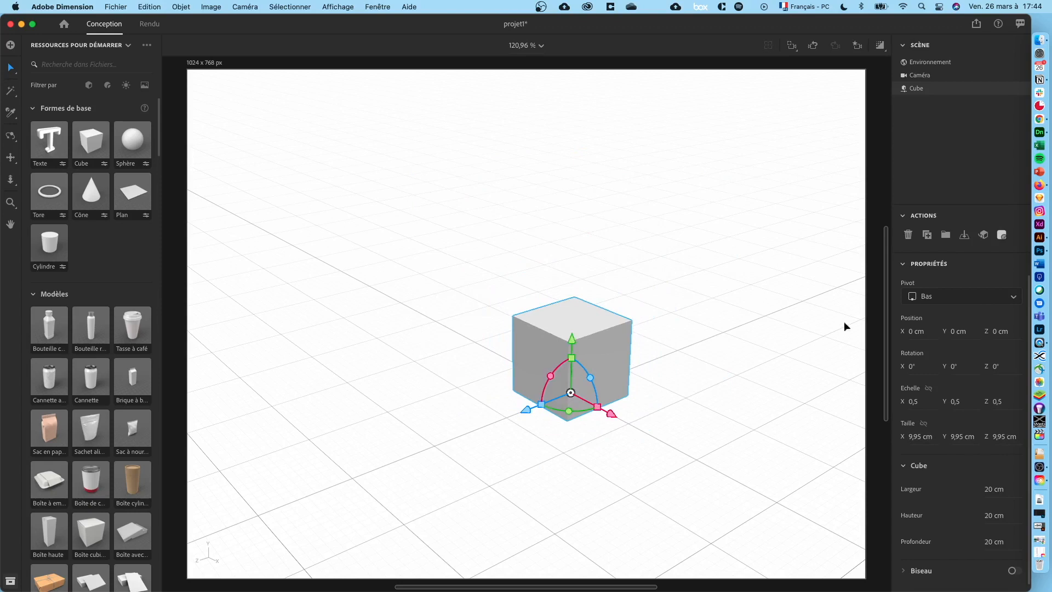
Stretch the cube's height to about 18.4 cm, and enlarge it proportionally with linked scale axes to about 20 cm tall.
{"action": "left_click", "coordinate": [928, 390]}
{"action": "left_click_drag", "start_coordinate": [572, 357], "coordinate": [578, 322]}
{"action": "left_click", "coordinate": [928, 389]}
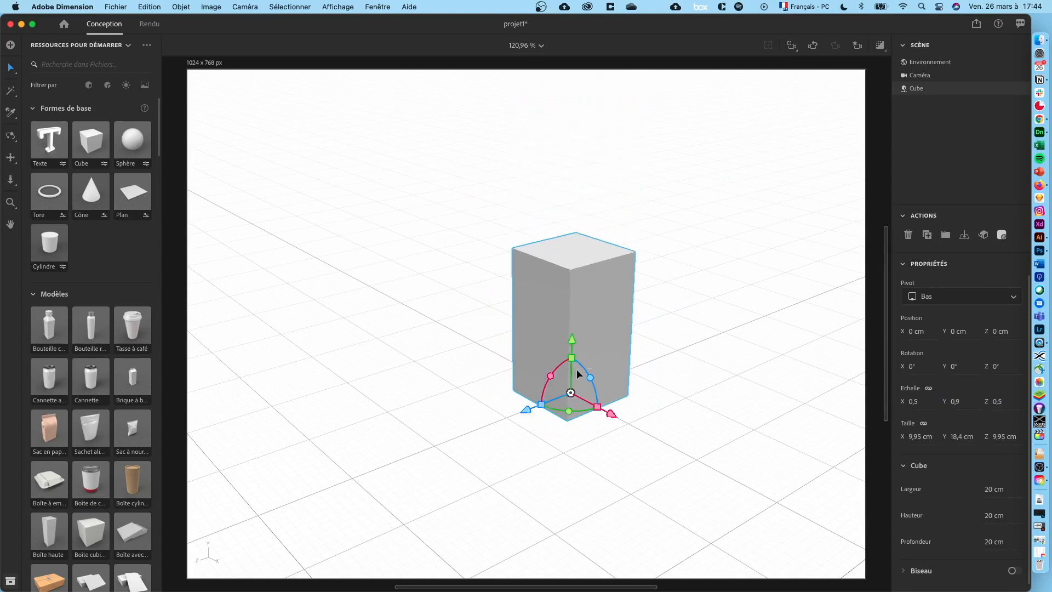
{"action": "mouse_move", "coordinate": [572, 357]}
{"action": "left_mouse_down"}
{"action": "mouse_move", "coordinate": [570, 320]}
{"action": "mouse_move", "coordinate": [573, 349]}
{"action": "left_mouse_up"}
Unlink the cube's scale axes and reduce its depth along Z to about 7.8 cm.
{"action": "left_click_drag", "start_coordinate": [450, 327], "coordinate": [331, 341]}
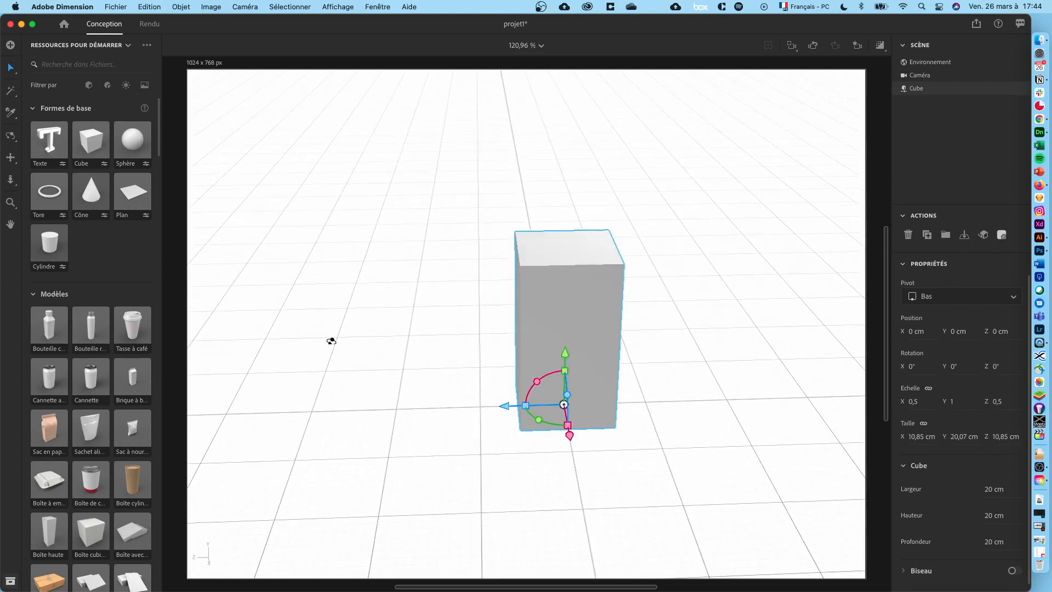
{"action": "left_click_drag", "start_coordinate": [526, 404], "coordinate": [525, 402]}
{"action": "left_click", "coordinate": [927, 388]}
{"action": "left_click_drag", "start_coordinate": [531, 403], "coordinate": [534, 402]}
Raise the cube above the ground plane to about Y 5.6 cm.
{"action": "middle_click_drag", "start_coordinate": [448, 357], "coordinate": [693, 351]}
{"action": "left_click_drag", "start_coordinate": [533, 333], "coordinate": [542, 290]}
{"action": "mouse_move", "coordinate": [701, 399]}
{"action": "middle_mouse_down"}
{"action": "mouse_move", "coordinate": [451, 376]}
{"action": "mouse_move", "coordinate": [433, 396]}
{"action": "mouse_move", "coordinate": [688, 378]}
{"action": "mouse_move", "coordinate": [695, 387]}
{"action": "middle_mouse_up"}
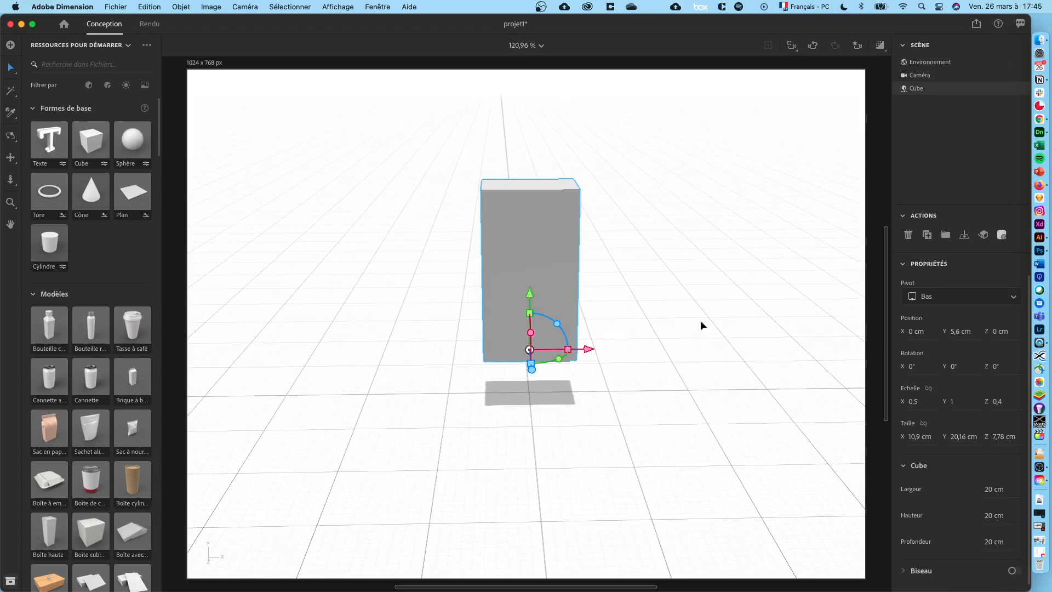
{"action": "middle_click_drag", "start_coordinate": [663, 241], "coordinate": [646, 263]}
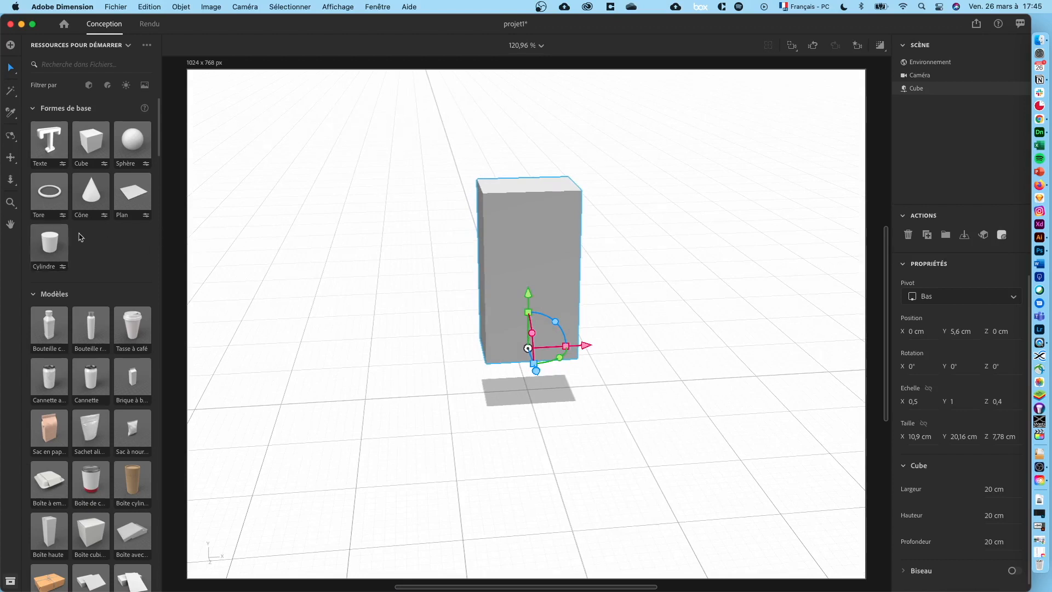
Add a basic cylinder at about X -6.8, Z 7.3 cm and scale it down proportionally to about 0.3.
{"action": "left_click_drag", "start_coordinate": [49, 243], "coordinate": [647, 390]}
{"action": "left_click_drag", "start_coordinate": [681, 352], "coordinate": [517, 355]}
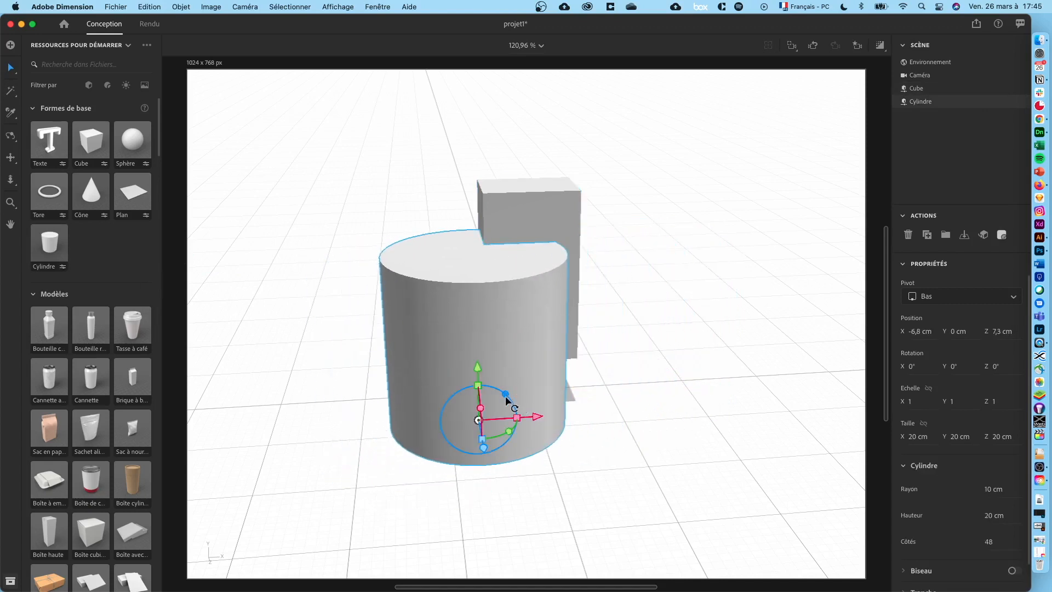
{"action": "left_click_drag", "start_coordinate": [517, 418], "coordinate": [491, 418]}
Move the cylinder along its Z axis to about Z 0.1 cm, beneath the raised cube.
{"action": "right_click_drag", "start_coordinate": [377, 401], "coordinate": [584, 374]}
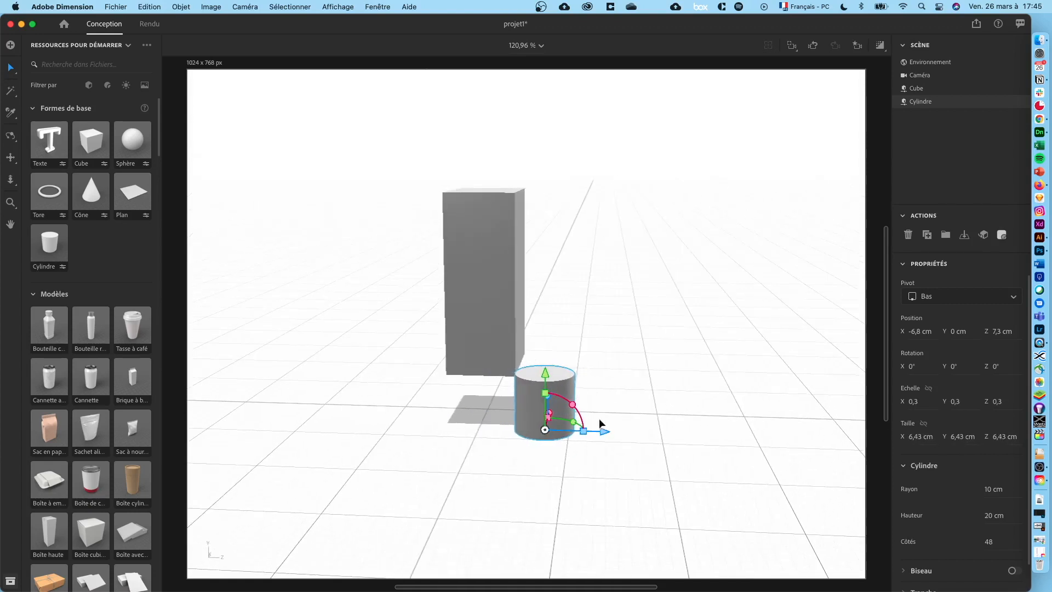
{"action": "left_click_drag", "start_coordinate": [604, 431], "coordinate": [539, 408]}
{"action": "right_click_drag", "start_coordinate": [619, 358], "coordinate": [387, 366]}
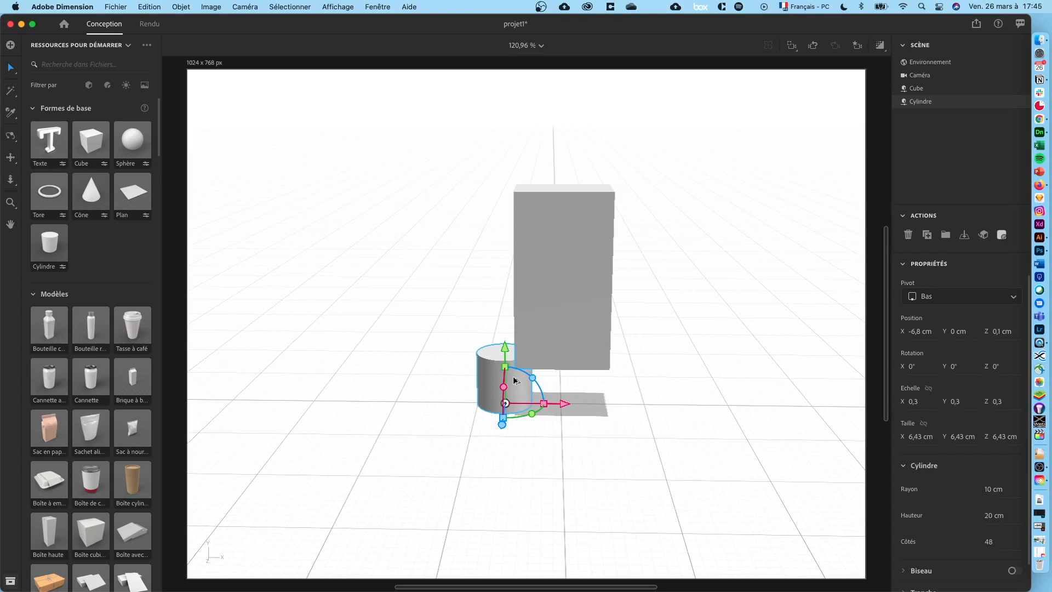
Duplicate the cylinder under the opposite side of the cube and group the two cylinders.
{"action": "left_click_drag", "start_coordinate": [515, 379], "coordinate": [618, 390], "text": "alt"}
{"action": "left_click", "coordinate": [499, 387], "text": "shift"}
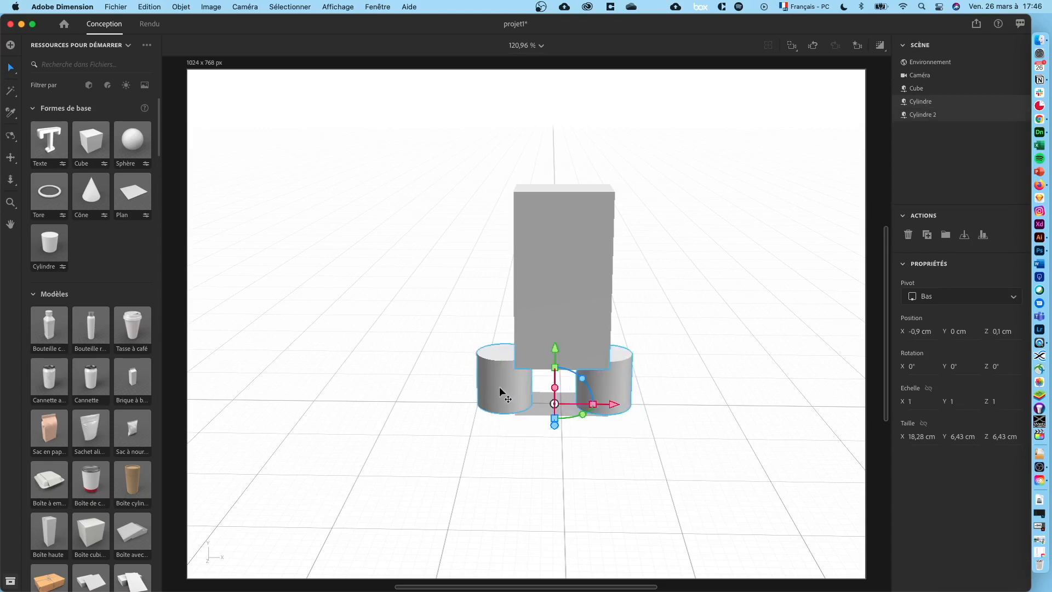
{"action": "key", "text": "super+g"}
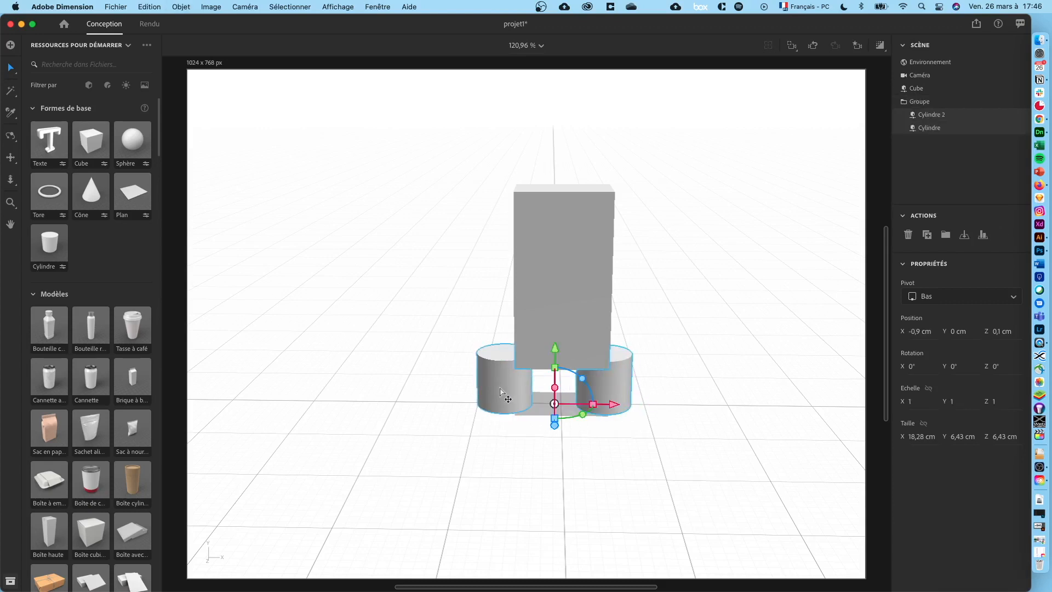
Center the cylinder group by setting its position to X 0, Y 0, Z 0 cm.
{"action": "left_click", "coordinate": [926, 104]}
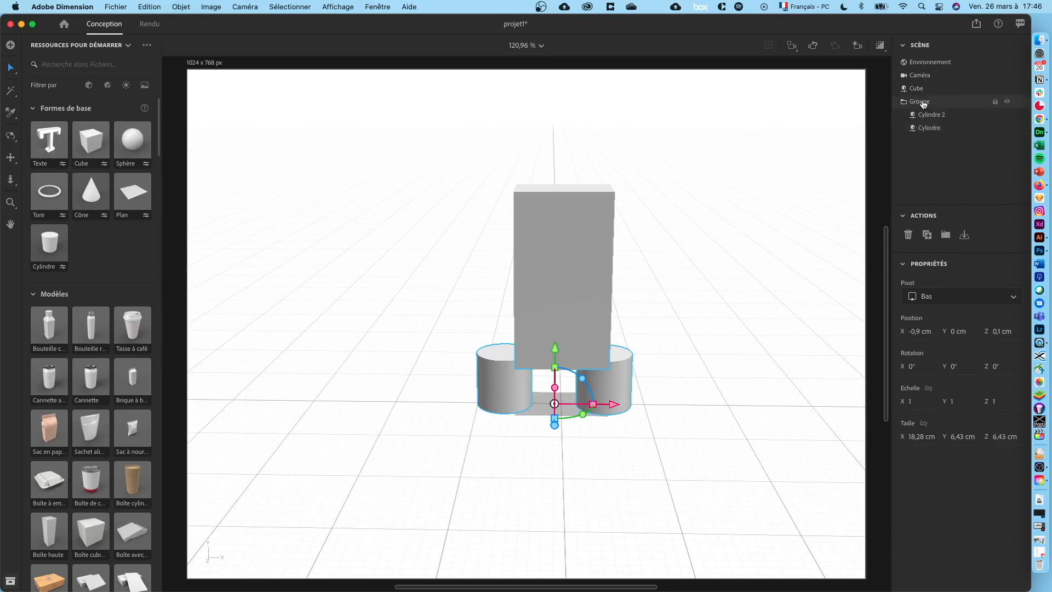
{"action": "left_click", "coordinate": [922, 330]}
{"action": "type", "text": "0"}
{"action": "key", "text": "Tab"}
{"action": "key", "text": "Tab"}
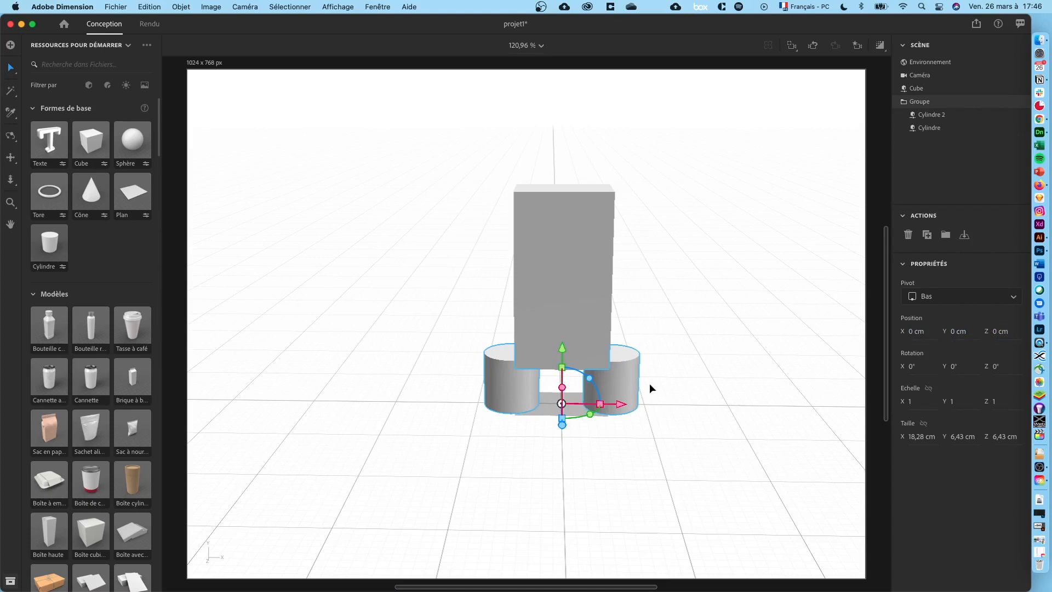
{"action": "right_click_drag", "start_coordinate": [649, 386], "coordinate": [690, 395]}
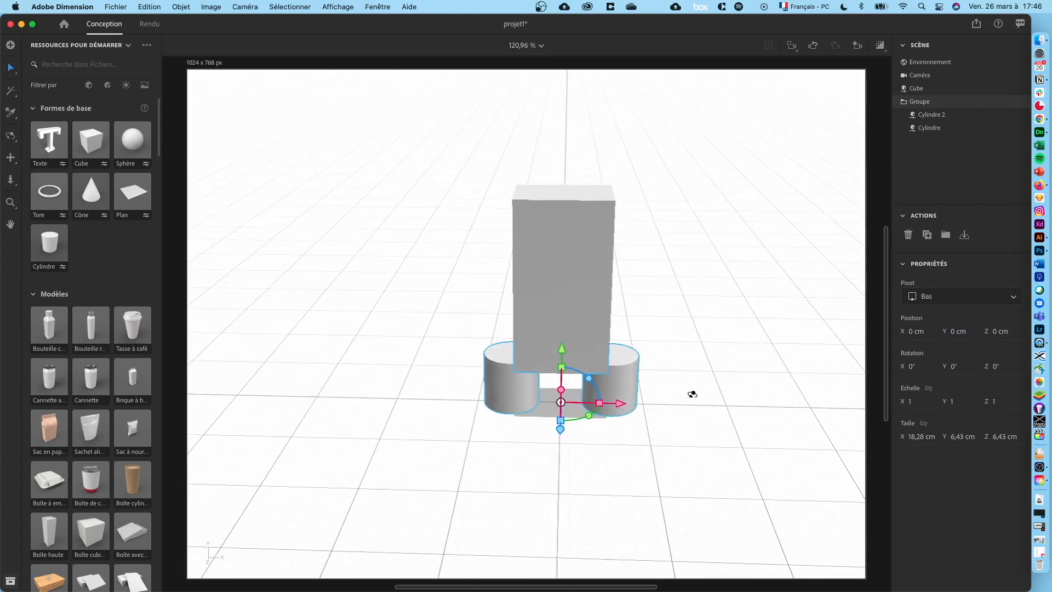
Try to rescale the cylinder group along its X axis, and undo the change.
{"action": "left_click", "coordinate": [582, 281]}
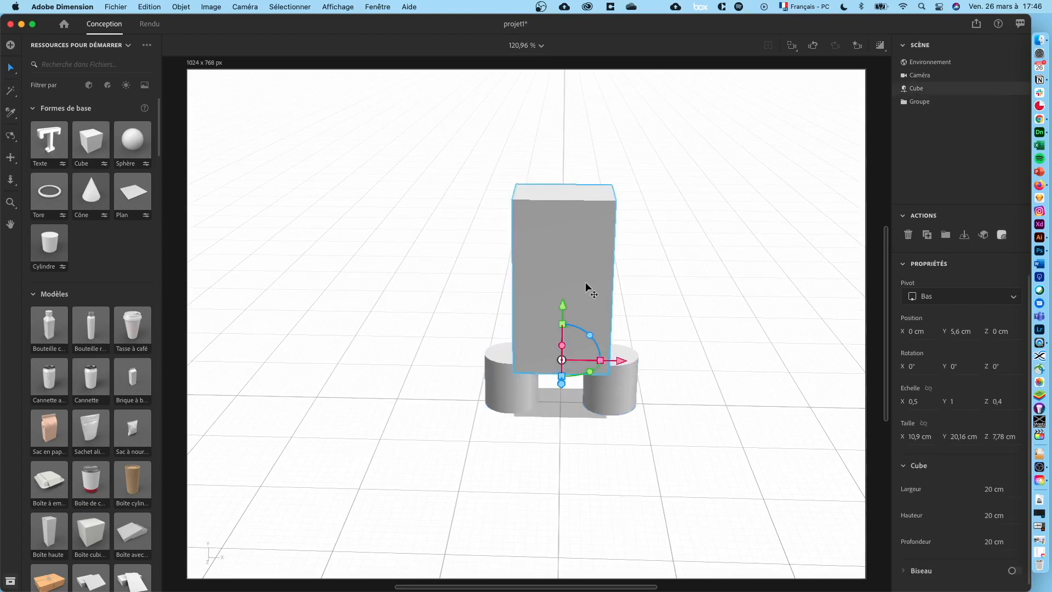
{"action": "left_click", "coordinate": [923, 106]}
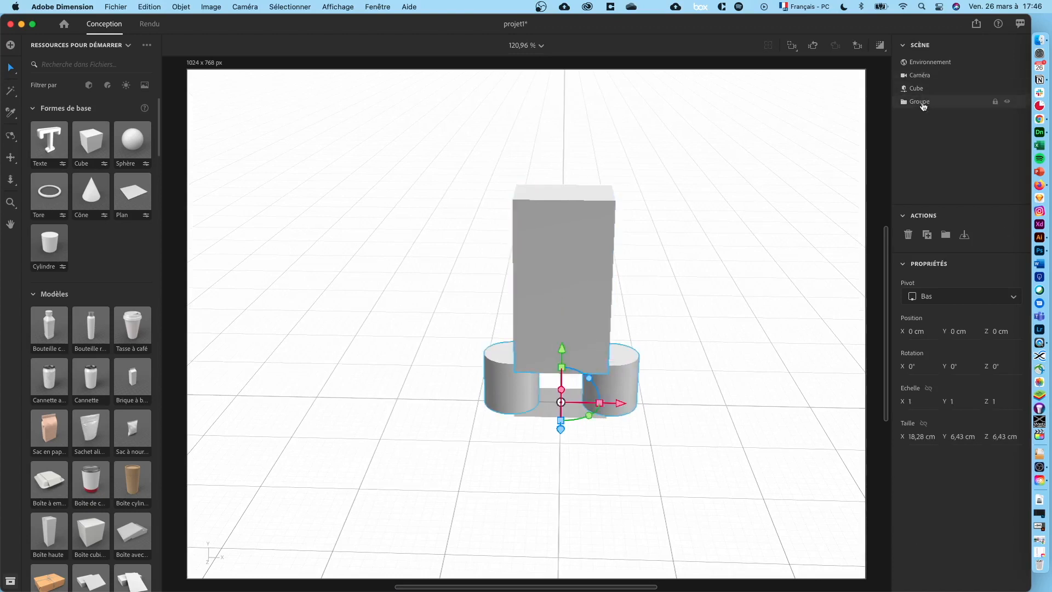
{"action": "double_click", "coordinate": [923, 105]}
{"action": "key", "text": "Return"}
{"action": "left_click_drag", "start_coordinate": [600, 403], "coordinate": [611, 405]}
{"action": "key", "text": "super+z"}
{"action": "key", "text": "super+z"}
Scale the cube down proportionally to about 10.1 × 18.7 × 7.2 cm, and undo a trial shift along X.
{"action": "left_click", "coordinate": [577, 264]}
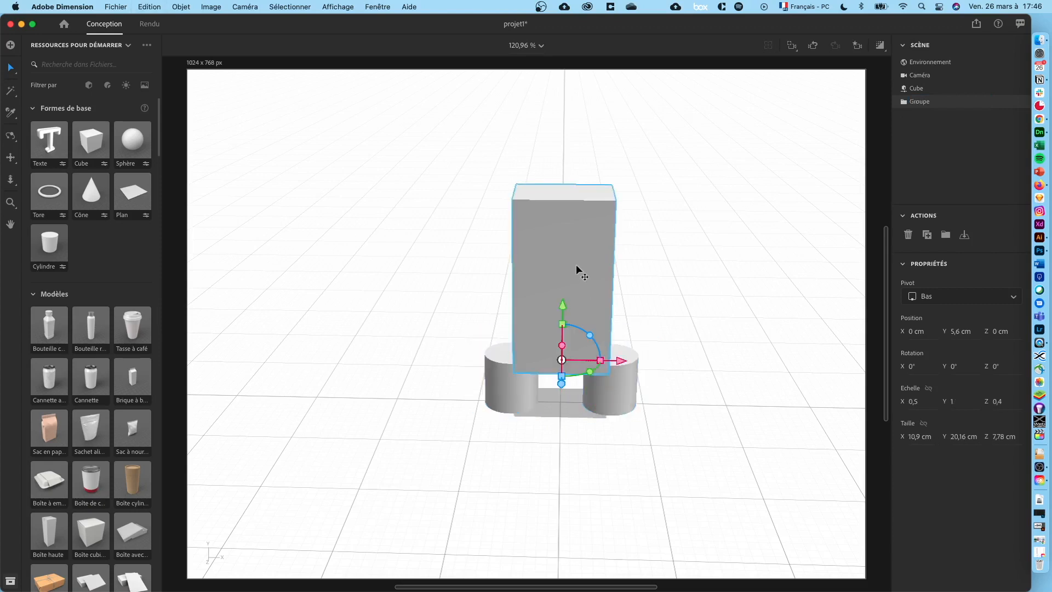
{"action": "left_click_drag", "start_coordinate": [601, 361], "coordinate": [596, 363]}
{"action": "middle_click_drag", "start_coordinate": [692, 366], "coordinate": [634, 364]}
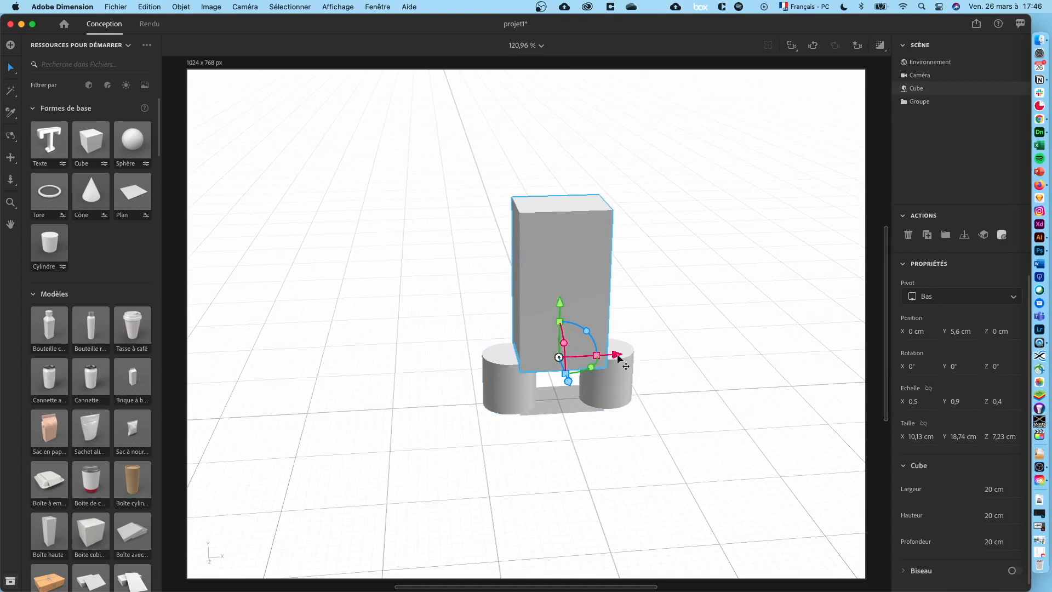
{"action": "mouse_move", "coordinate": [618, 358]}
{"action": "left_mouse_down"}
{"action": "mouse_move", "coordinate": [607, 356]}
{"action": "mouse_move", "coordinate": [626, 354]}
{"action": "left_mouse_up"}
{"action": "key", "text": "super+z"}
Widen the cube along X to about 18.4 cm and stretch its height to about 24.1 cm.
{"action": "right_click_drag", "start_coordinate": [712, 385], "coordinate": [610, 369]}
{"action": "left_click_drag", "start_coordinate": [599, 363], "coordinate": [599, 361]}
{"action": "right_click_drag", "start_coordinate": [698, 310], "coordinate": [531, 330]}
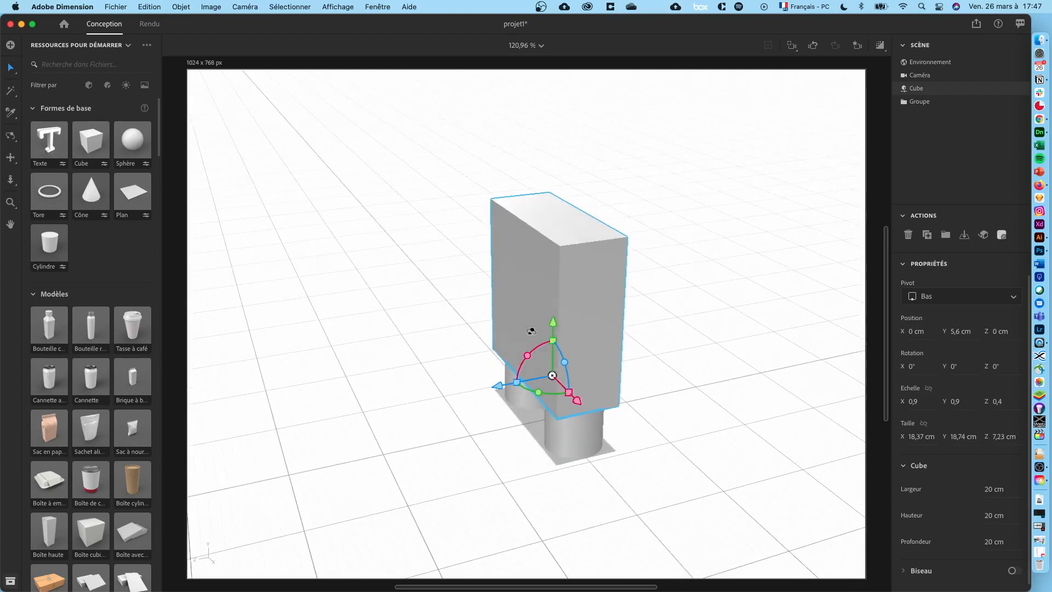
{"action": "left_click_drag", "start_coordinate": [553, 340], "coordinate": [554, 322]}
{"action": "right_click_drag", "start_coordinate": [437, 364], "coordinate": [541, 350]}
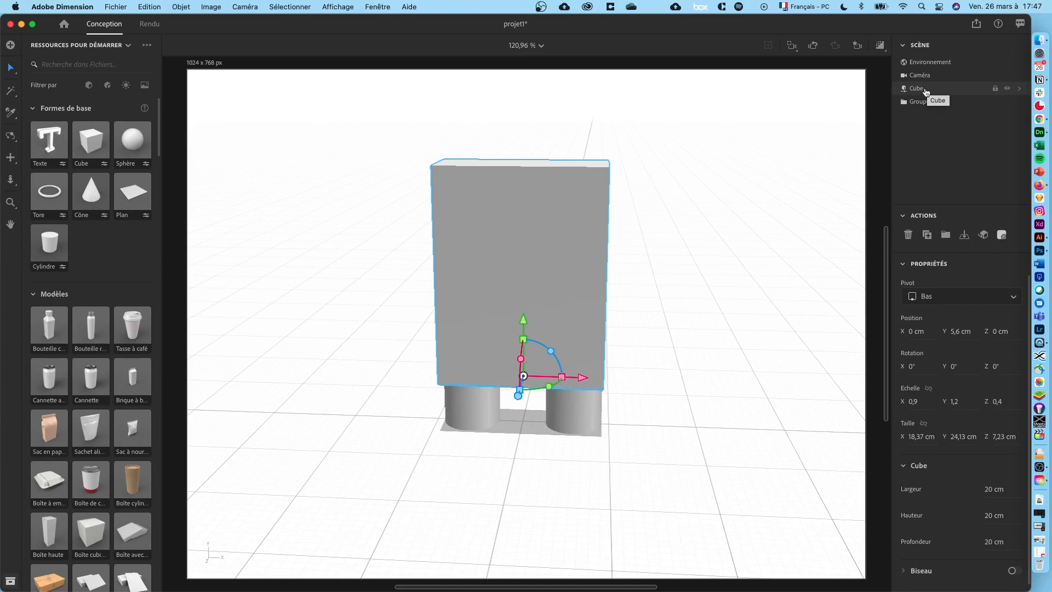
Set the base color of the cube's material to red F00000.
{"action": "left_click", "coordinate": [1019, 89]}
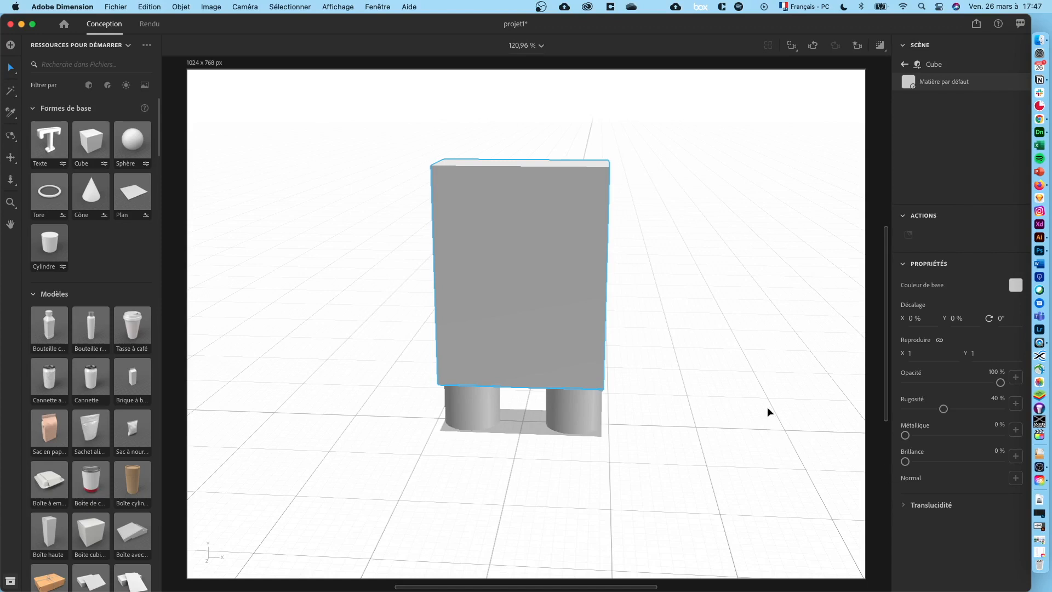
{"action": "middle_click_drag", "start_coordinate": [770, 392], "coordinate": [582, 382]}
{"action": "left_click", "coordinate": [1012, 285]}
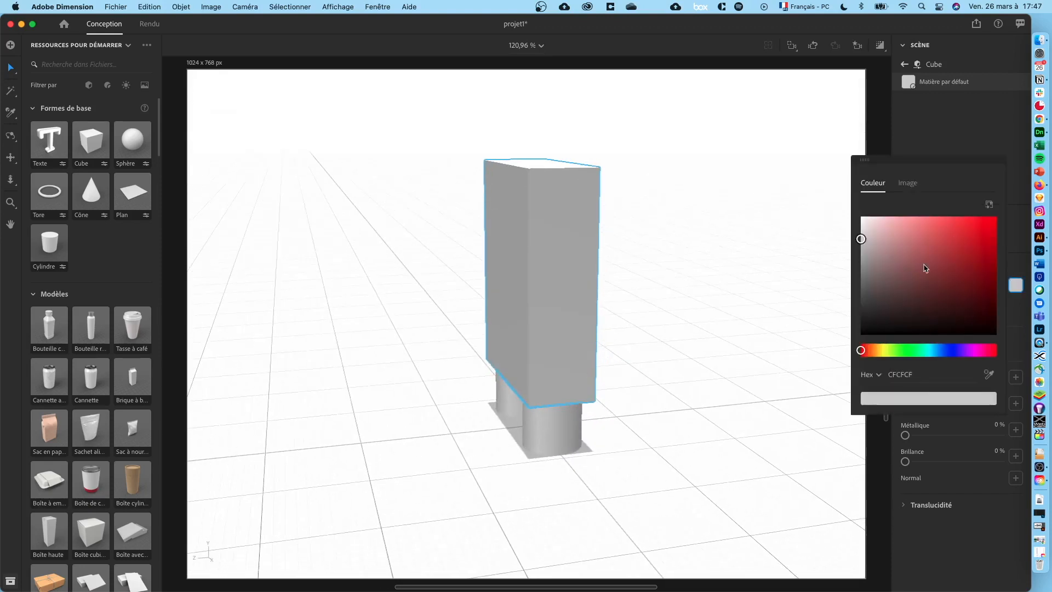
{"action": "left_click", "coordinate": [982, 217]}
{"action": "mouse_move", "coordinate": [983, 217]}
{"action": "left_mouse_down"}
{"action": "mouse_move", "coordinate": [986, 230]}
{"action": "mouse_move", "coordinate": [1002, 229]}
{"action": "left_mouse_up"}
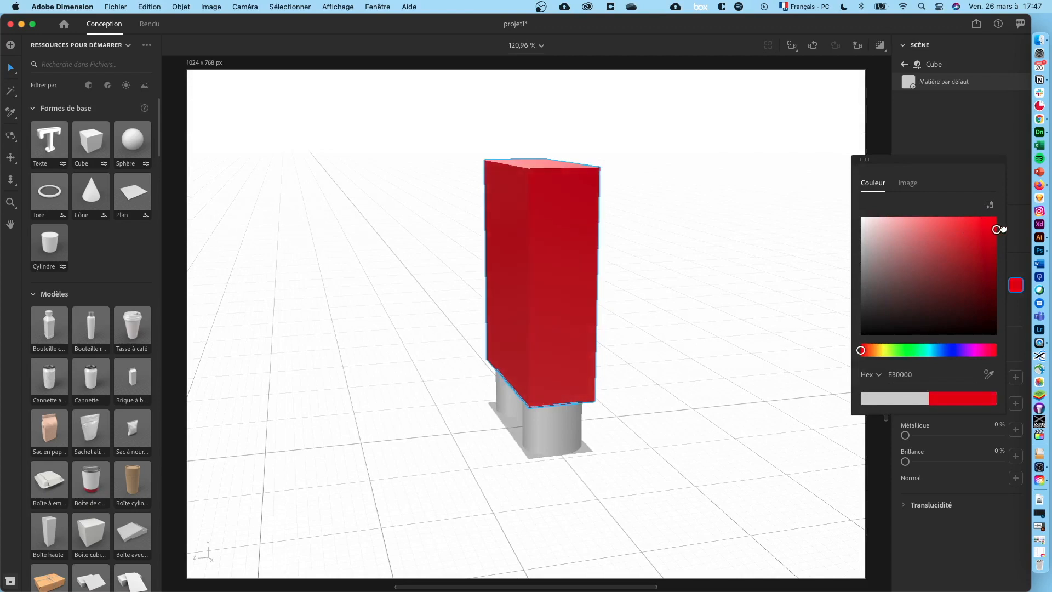
{"action": "middle_click_drag", "start_coordinate": [733, 333], "coordinate": [883, 317]}
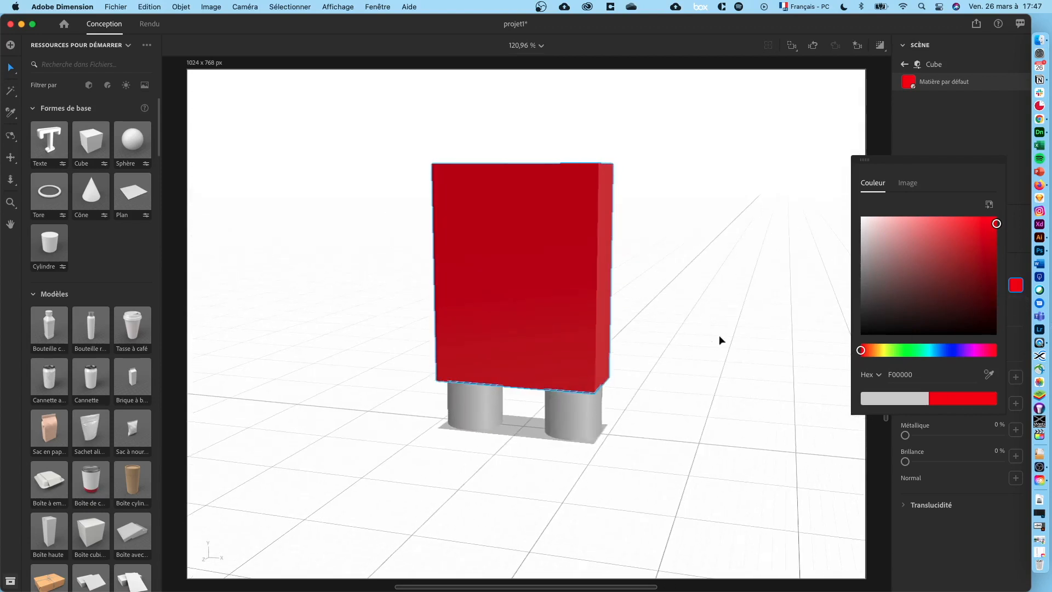
{"action": "left_click", "coordinate": [735, 302]}
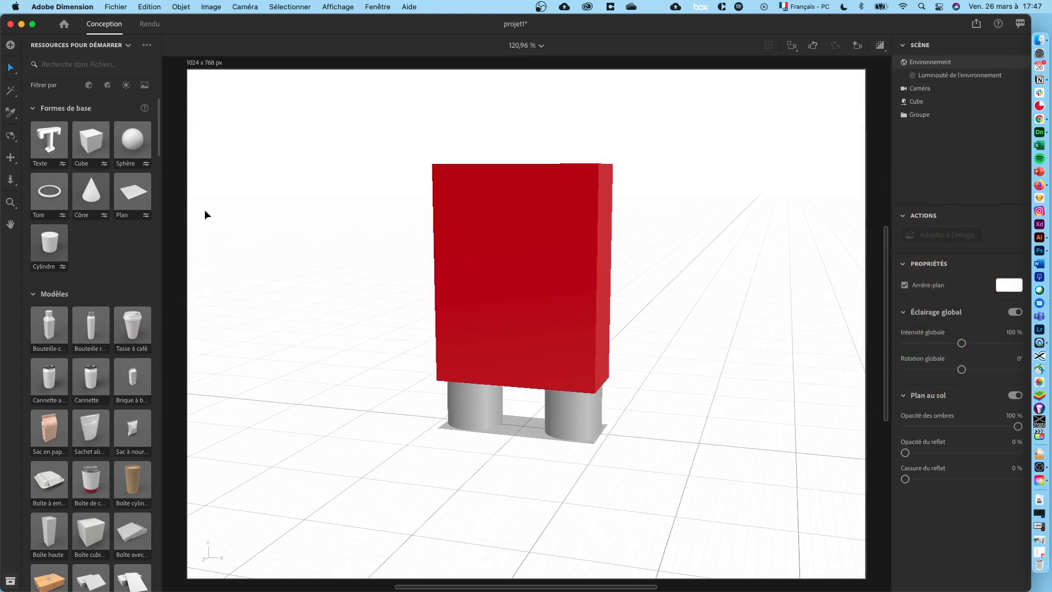
Set the base color of the duplicated cylinder, Cylindre 2, to the same red F00000.
{"action": "middle_click_drag", "start_coordinate": [759, 296], "coordinate": [777, 313]}
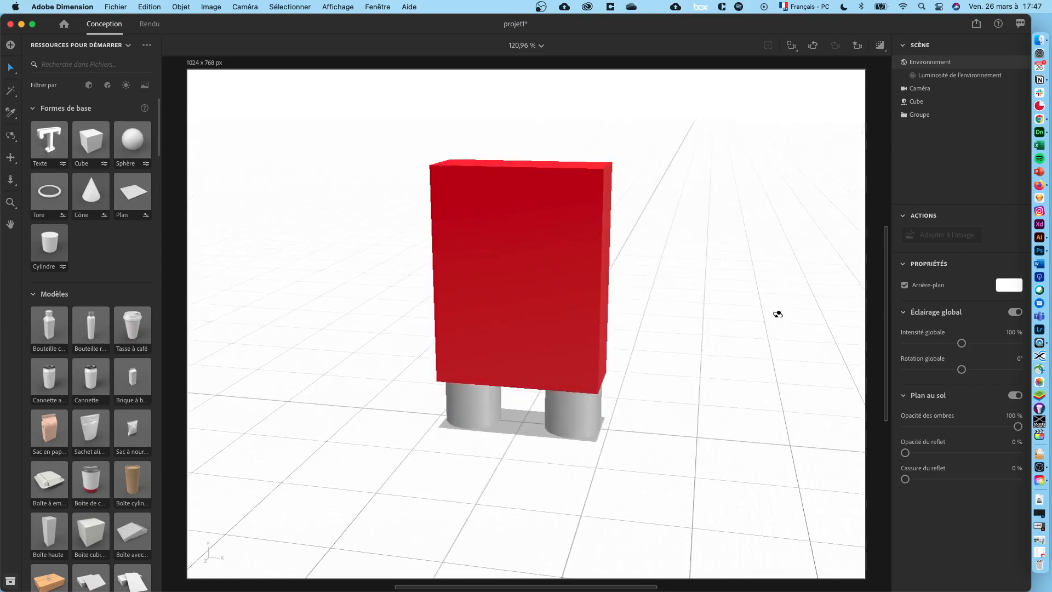
{"action": "left_click", "coordinate": [459, 406]}
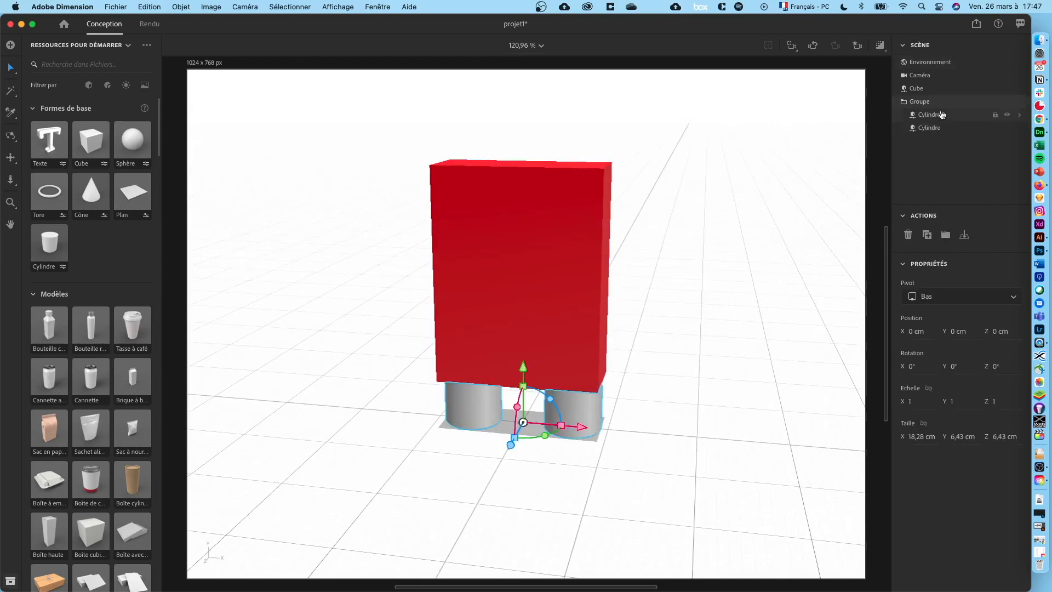
{"action": "left_click", "coordinate": [942, 115]}
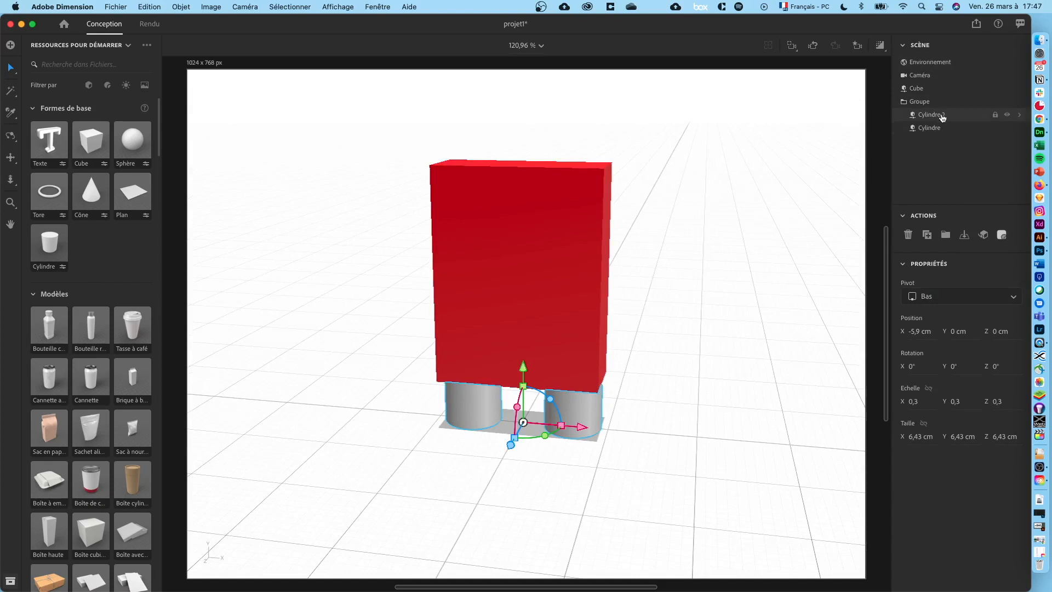
{"action": "left_click", "coordinate": [1002, 237]}
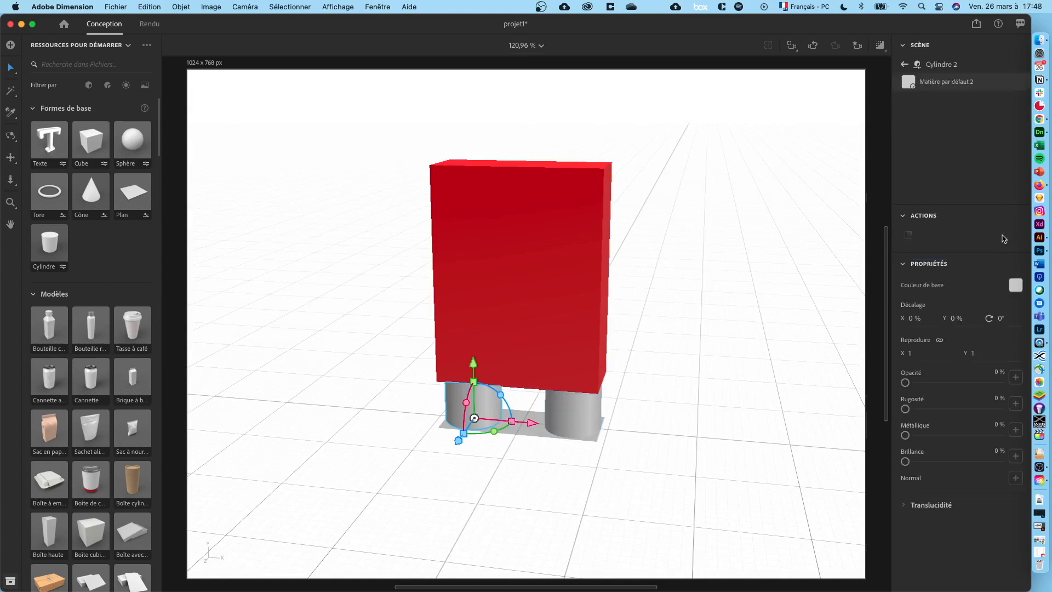
{"action": "left_click", "coordinate": [1015, 284]}
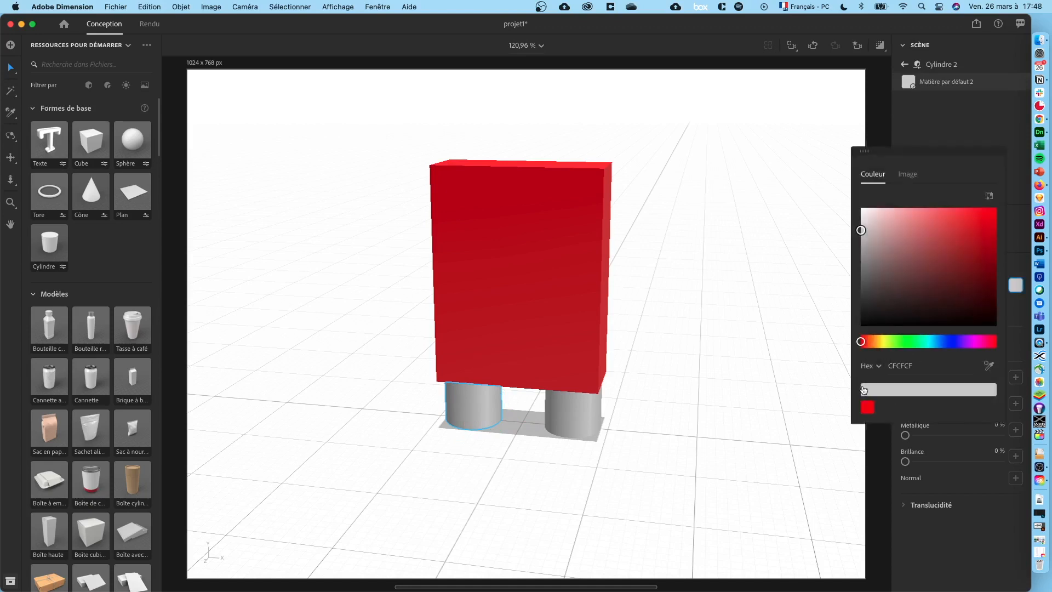
{"action": "left_click", "coordinate": [867, 411]}
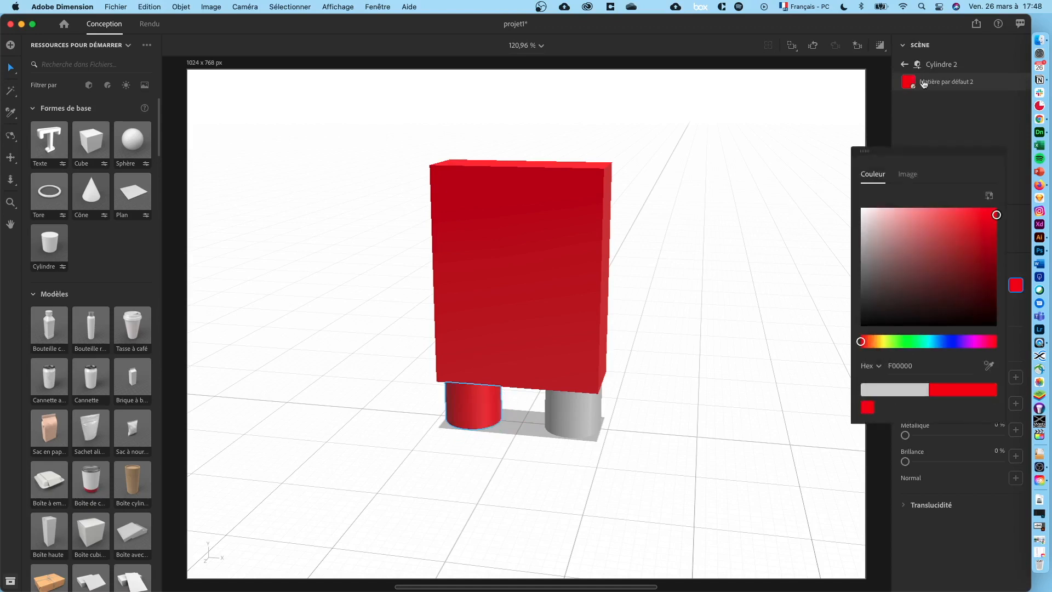
Set the base color of the original cylinder, Cylindre, to red F00000 as well.
{"action": "left_click", "coordinate": [903, 64]}
{"action": "left_click", "coordinate": [930, 129]}
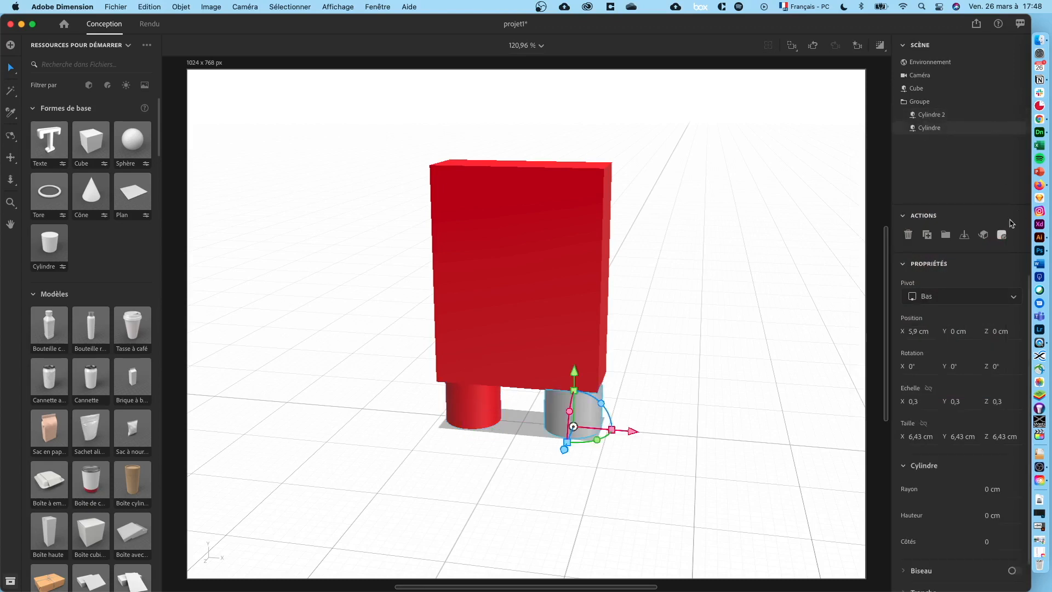
{"action": "left_click", "coordinate": [1002, 236]}
{"action": "left_click", "coordinate": [1015, 283]}
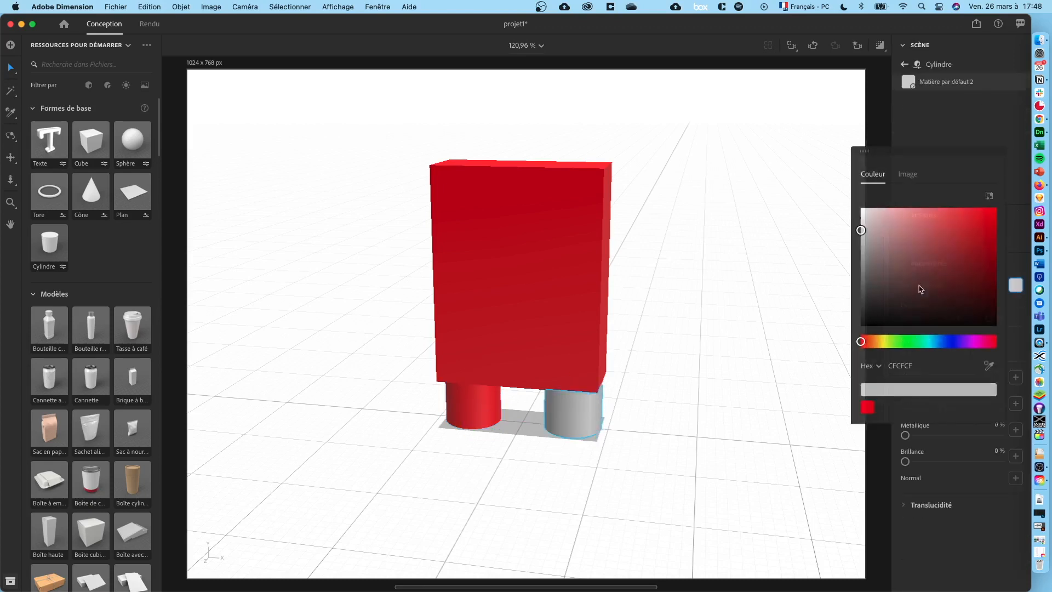
{"action": "left_click", "coordinate": [866, 409]}
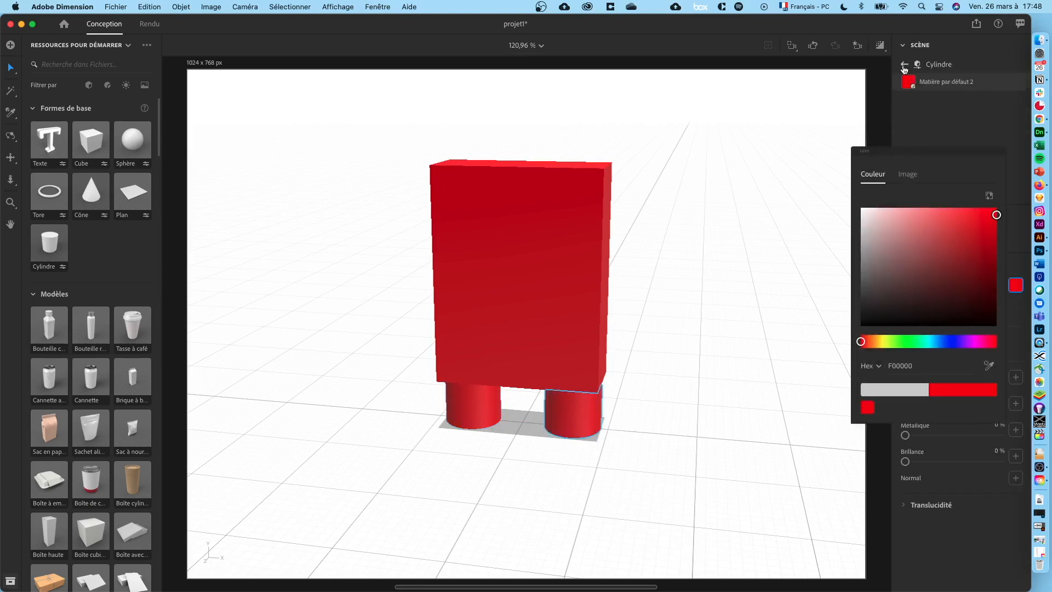
Rename the original cylinder in the scene as jambe gauche.
{"action": "left_click", "coordinate": [904, 64]}
{"action": "left_click", "coordinate": [932, 128]}
{"action": "double_click", "coordinate": [930, 129]}
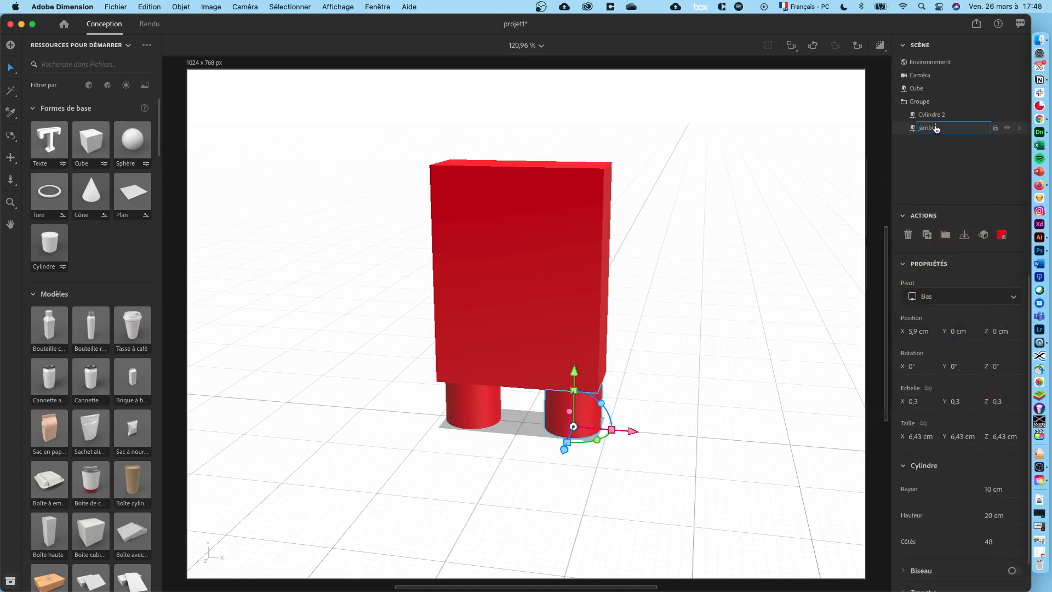
{"action": "type", "text": "jambe gauche"}
{"action": "key", "text": "Return"}
Rename the second cylinder as jambe droite and the group holding both cylinders as jambes.
{"action": "left_click", "coordinate": [943, 117]}
{"action": "left_click", "coordinate": [937, 115]}
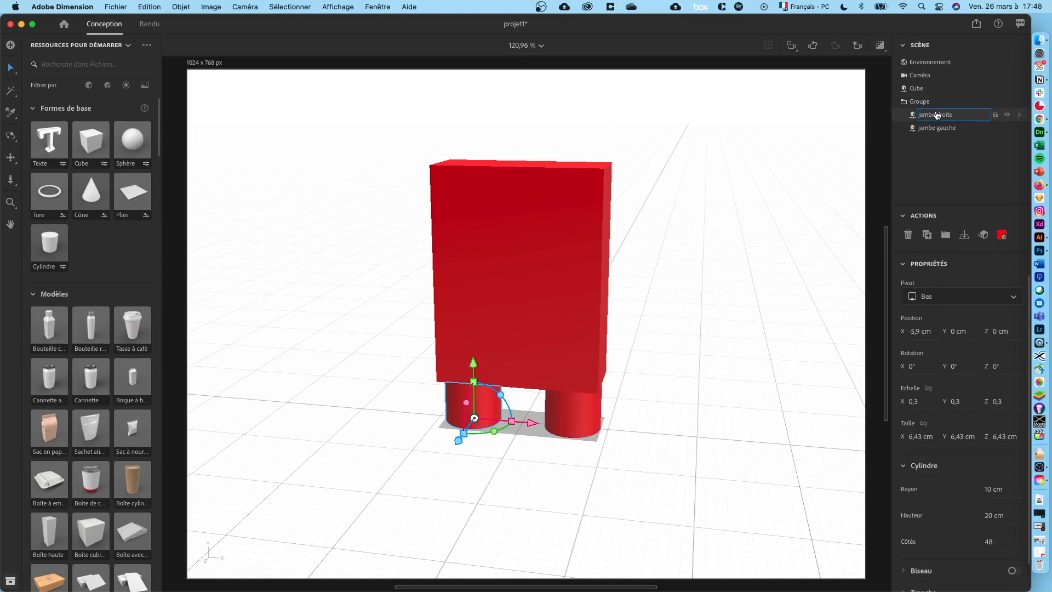
{"action": "double_click", "coordinate": [933, 102]}
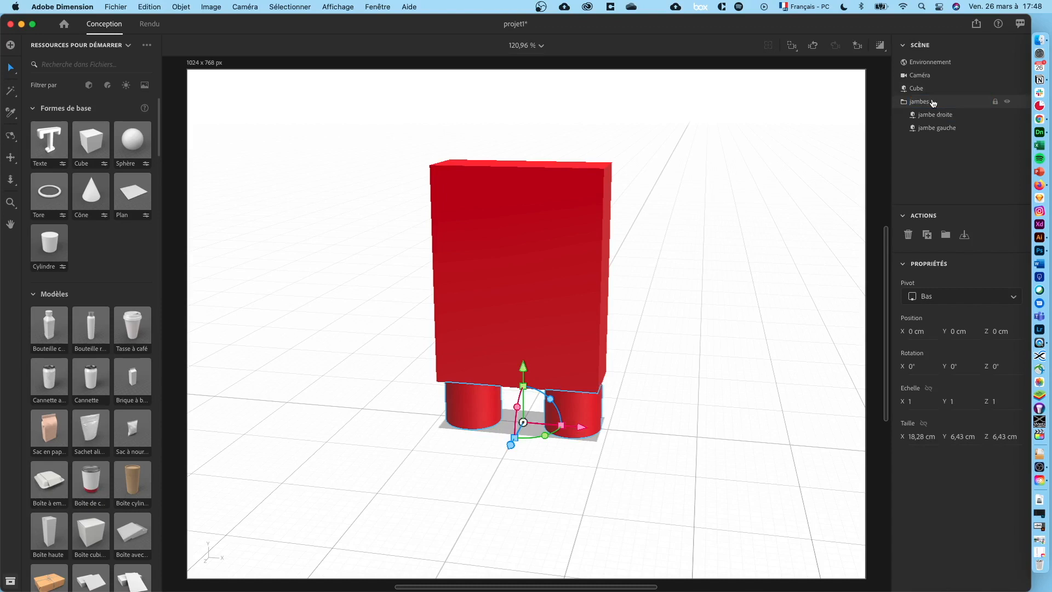
Add a sphere to the scene and place it in front of the cube at about X -7.4, Y 11.1, Z 5.9 cm.
{"action": "right_click_drag", "start_coordinate": [692, 303], "coordinate": [485, 260]}
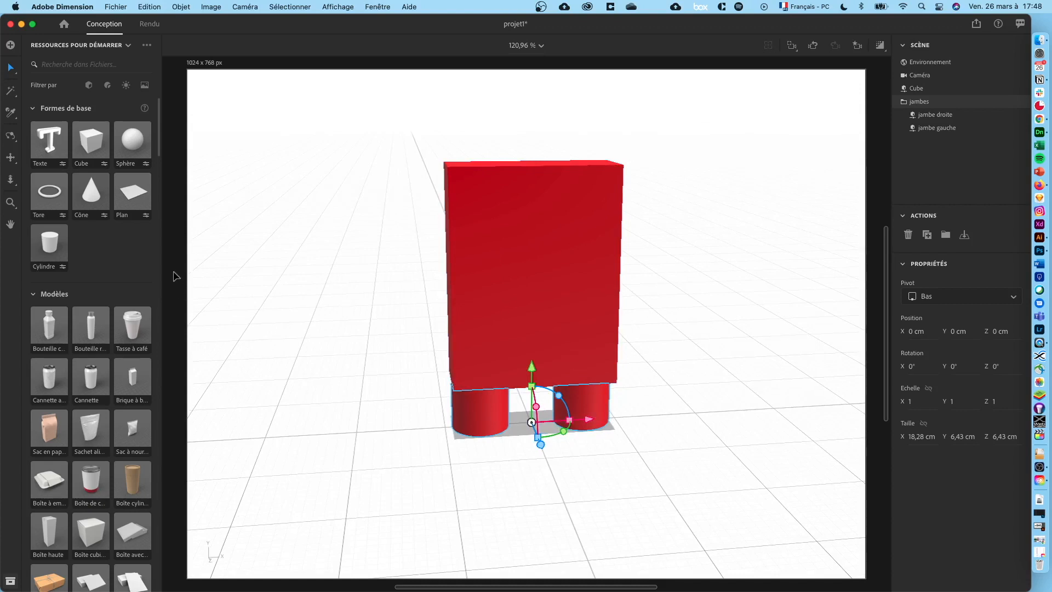
{"action": "left_click_drag", "start_coordinate": [135, 144], "coordinate": [366, 386]}
{"action": "left_click_drag", "start_coordinate": [320, 315], "coordinate": [486, 292]}
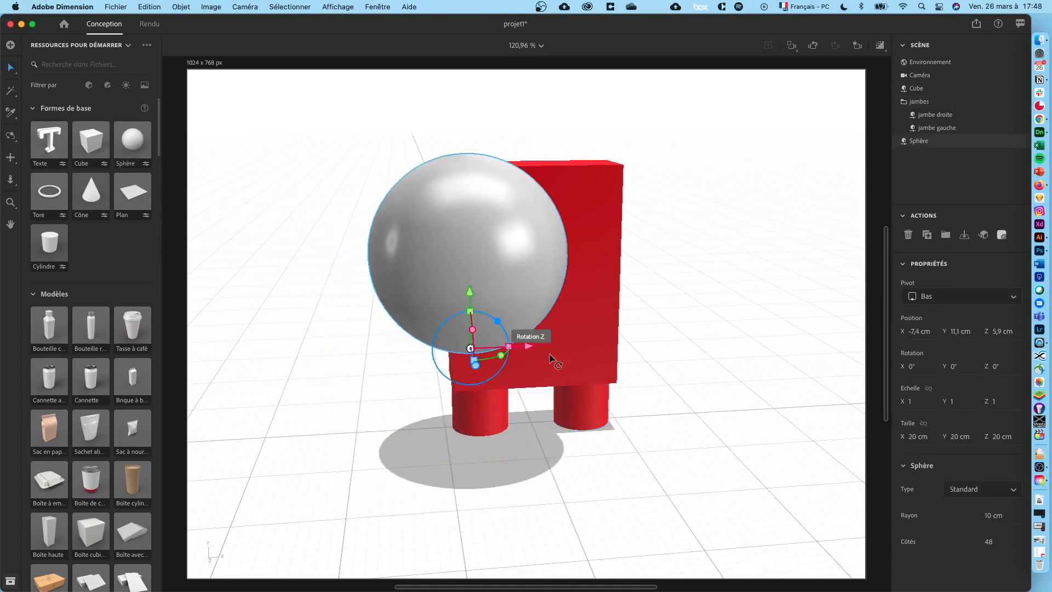
Shrink the sphere to a scale of 0.2 and place it as an eye at about X -5.3, Y 22.2, Z 2.4 cm.
{"action": "mouse_move", "coordinate": [530, 347]}
{"action": "left_mouse_down"}
{"action": "mouse_move", "coordinate": [574, 349]}
{"action": "mouse_move", "coordinate": [524, 335]}
{"action": "left_mouse_up"}
{"action": "left_click_drag", "start_coordinate": [512, 290], "coordinate": [513, 185]}
{"action": "right_click_drag", "start_coordinate": [398, 281], "coordinate": [586, 264]}
{"action": "left_click_drag", "start_coordinate": [564, 247], "coordinate": [527, 250]}
{"action": "right_click_drag", "start_coordinate": [620, 298], "coordinate": [408, 317]}
{"action": "left_click_drag", "start_coordinate": [594, 240], "coordinate": [544, 240]}
{"action": "mouse_move", "coordinate": [719, 308]}
{"action": "right_mouse_down"}
{"action": "mouse_move", "coordinate": [685, 296]}
{"action": "mouse_move", "coordinate": [732, 301]}
{"action": "right_mouse_up"}
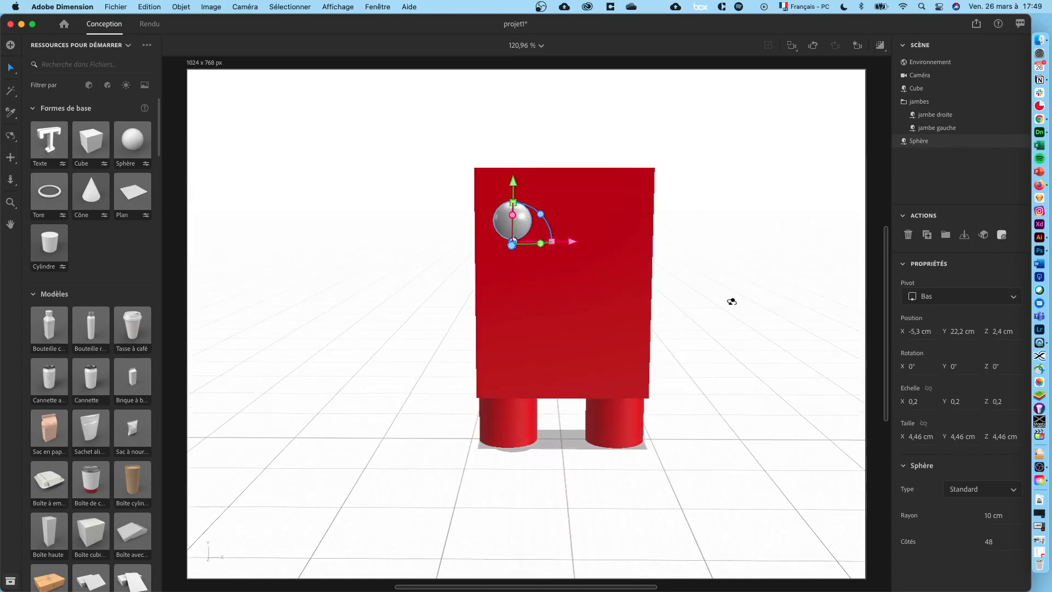
Duplicate the eye sphere across the face along X and centre the grouped pair at X position 0 cm.
{"action": "left_click_drag", "start_coordinate": [512, 222], "coordinate": [626, 222], "text": "alt"}
{"action": "left_click", "coordinate": [507, 216], "text": "shift"}
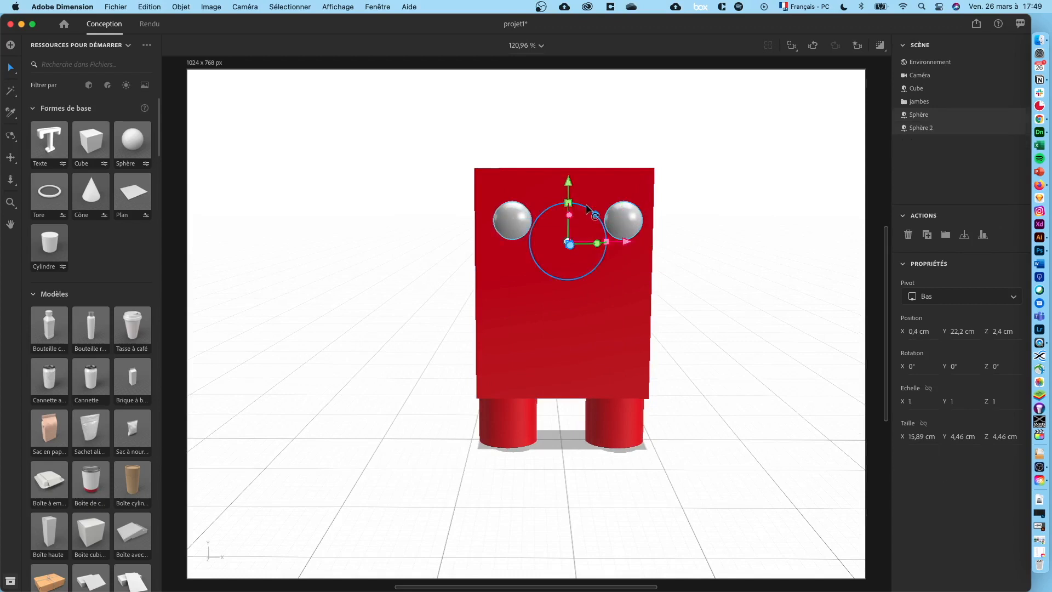
{"action": "key", "text": "super+g"}
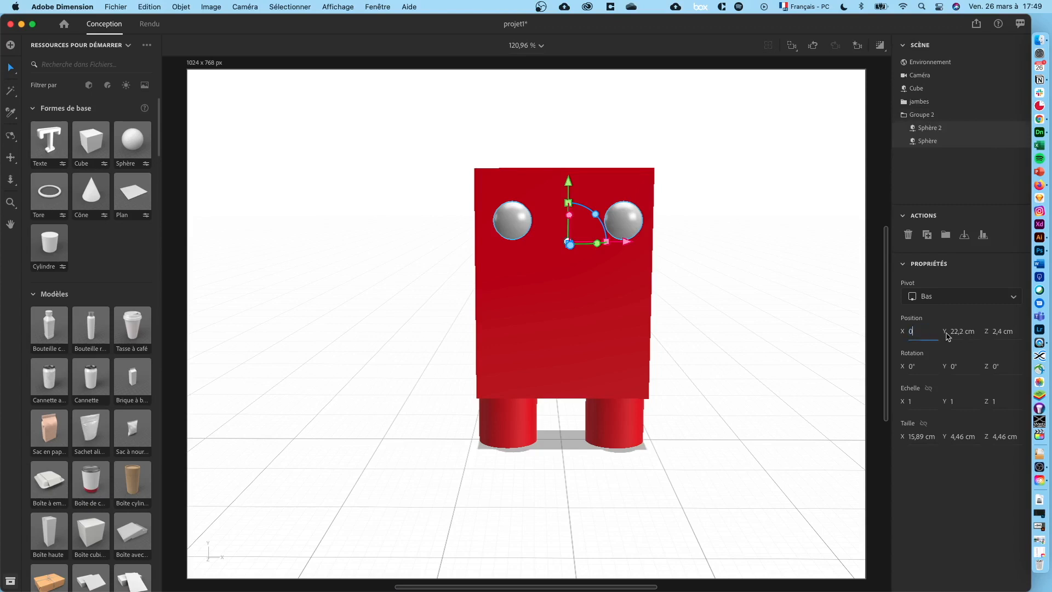
{"action": "left_click", "coordinate": [947, 336]}
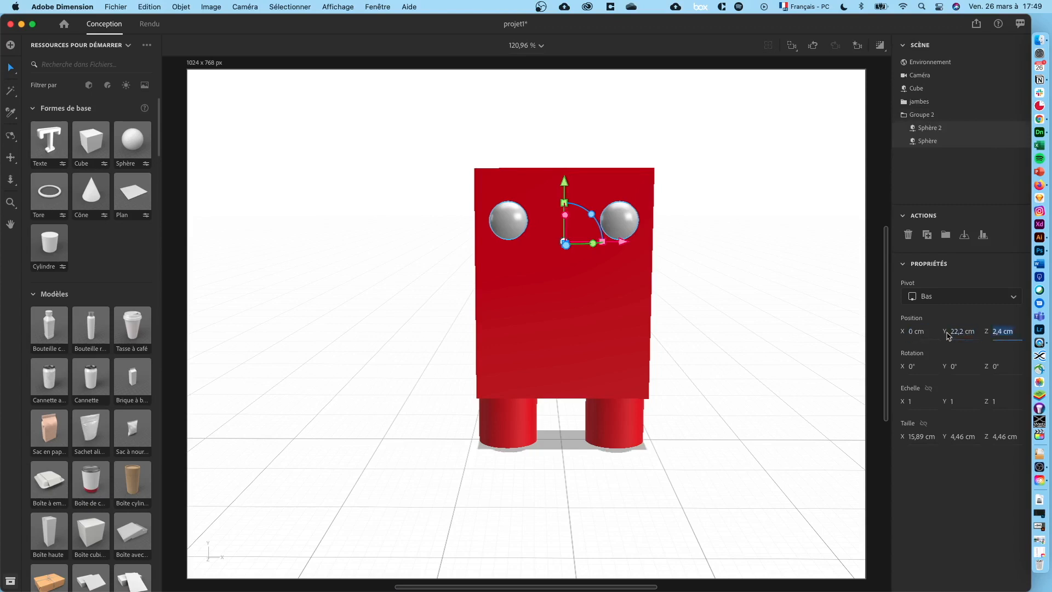
Add a Demi-tuyau model beside the figure and rotate it 90° about Z.
{"action": "right_click_drag", "start_coordinate": [717, 241], "coordinate": [676, 227]}
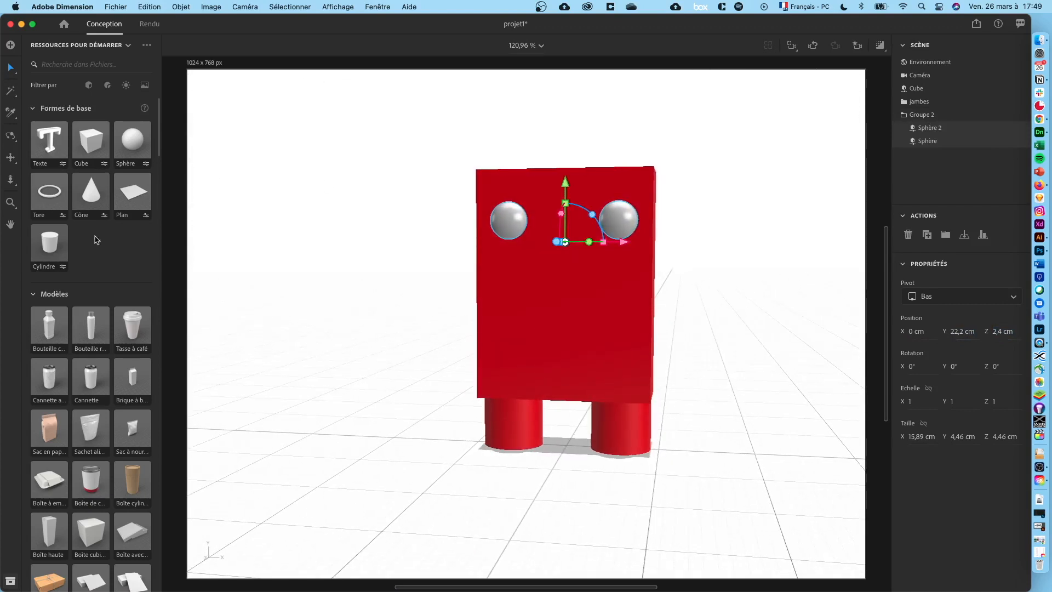
{"action": "scroll", "coordinate": [96, 240], "scroll_direction": "down", "scroll_amount": 15}
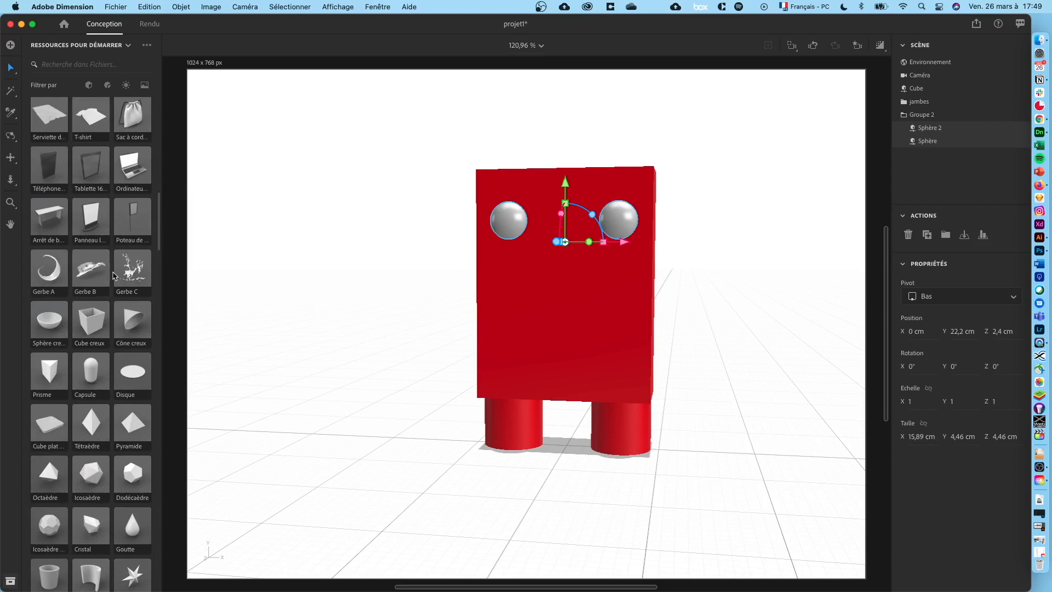
{"action": "scroll", "coordinate": [115, 276], "scroll_direction": "down", "scroll_amount": 4}
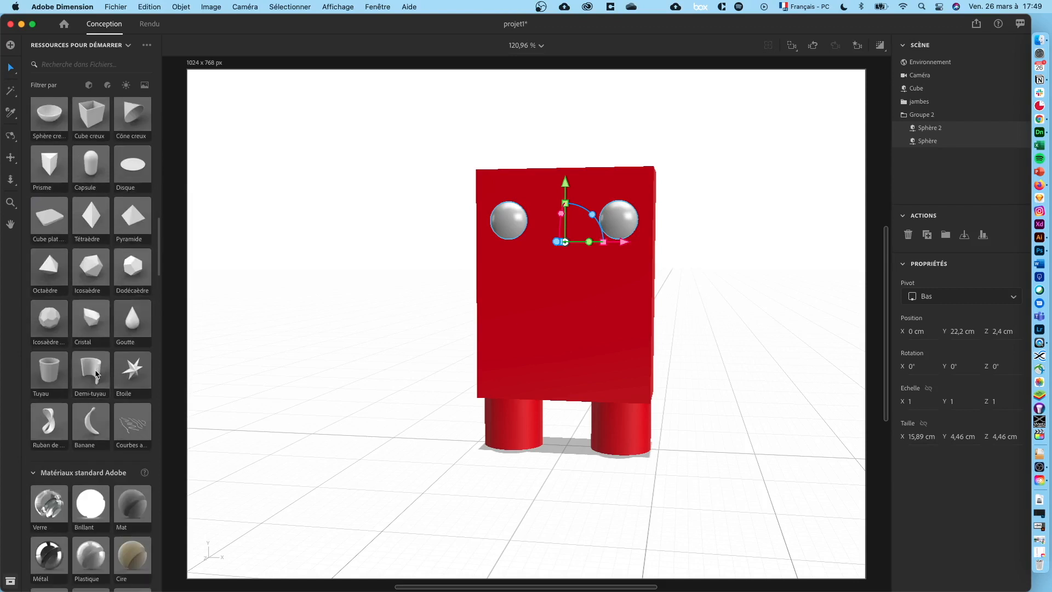
{"action": "left_click_drag", "start_coordinate": [91, 379], "coordinate": [402, 452]}
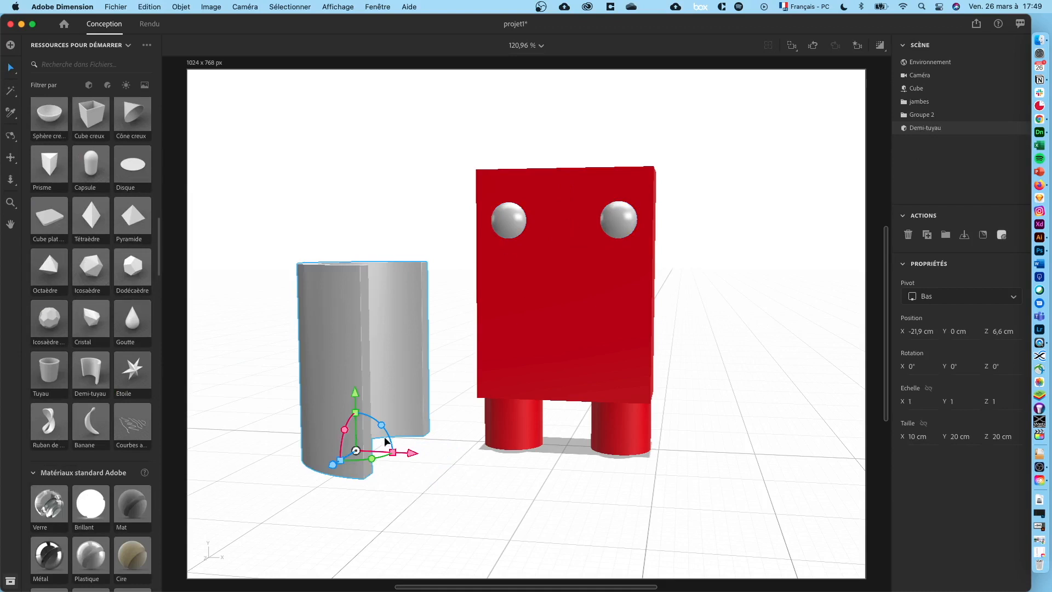
{"action": "right_click_drag", "start_coordinate": [298, 377], "coordinate": [351, 404]}
{"action": "left_click_drag", "start_coordinate": [384, 434], "coordinate": [304, 422]}
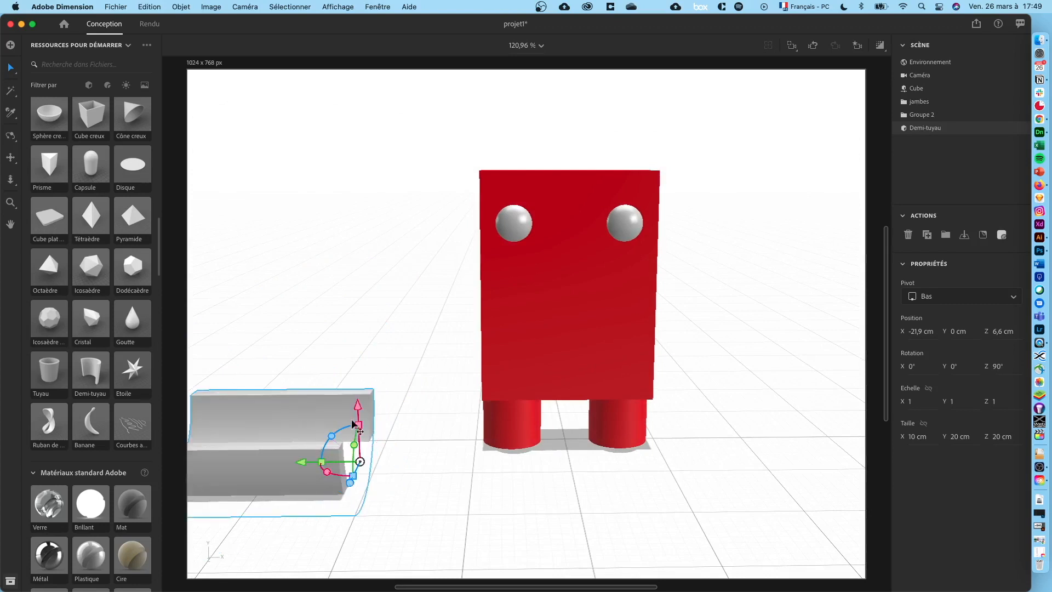
Turn the half pipe to X 90°, Y 90°, Z 0° and move it in front of the body at about X 6, Y 13.4 cm.
{"action": "right_click_drag", "start_coordinate": [282, 352], "coordinate": [299, 351]}
{"action": "middle_click_drag", "start_coordinate": [291, 354], "coordinate": [410, 305]}
{"action": "left_click_drag", "start_coordinate": [414, 428], "coordinate": [741, 369]}
{"action": "middle_click_drag", "start_coordinate": [741, 369], "coordinate": [639, 398]}
{"action": "left_click_drag", "start_coordinate": [630, 418], "coordinate": [693, 415]}
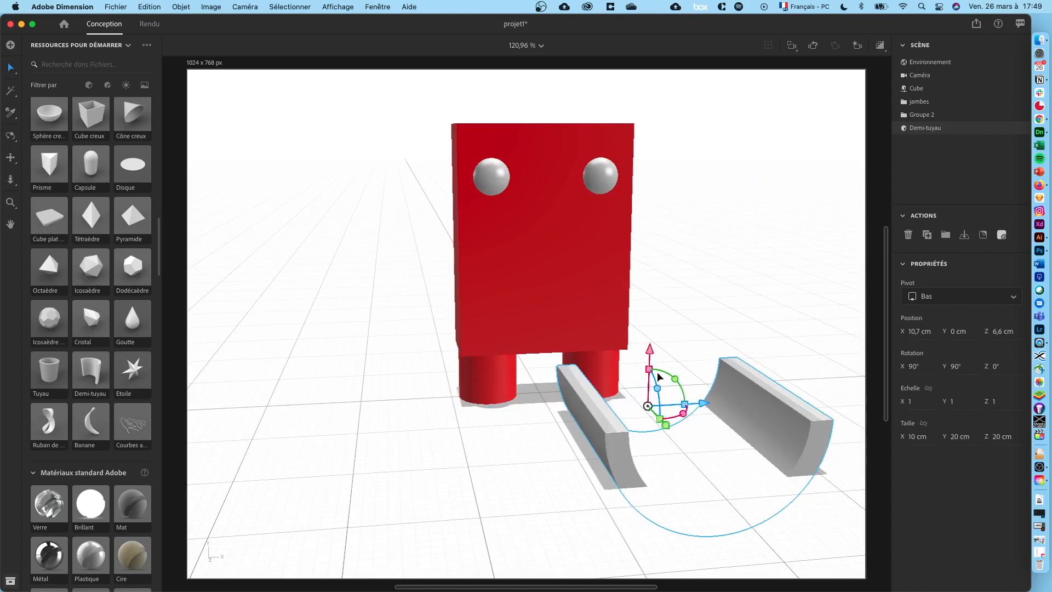
{"action": "left_click_drag", "start_coordinate": [650, 357], "coordinate": [654, 236]}
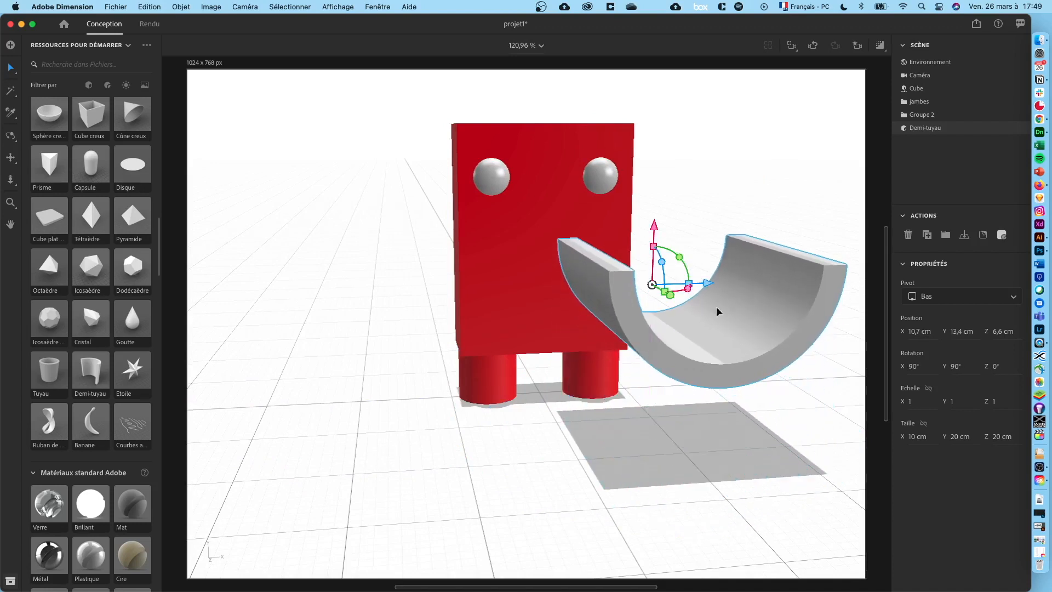
{"action": "left_click_drag", "start_coordinate": [709, 282], "coordinate": [664, 284]}
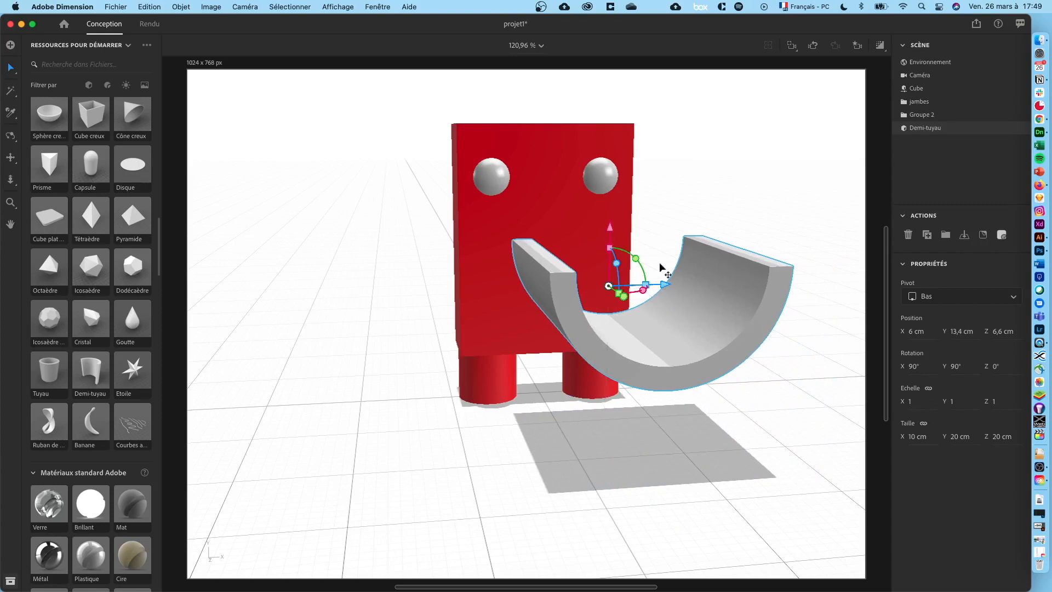
Scale the half pipe uniformly to 0.3 and move it to mouth height at about X 0.2, Y 22.1, Z 12 cm.
{"action": "left_click_drag", "start_coordinate": [646, 286], "coordinate": [615, 286]}
{"action": "right_click_drag", "start_coordinate": [711, 311], "coordinate": [662, 296]}
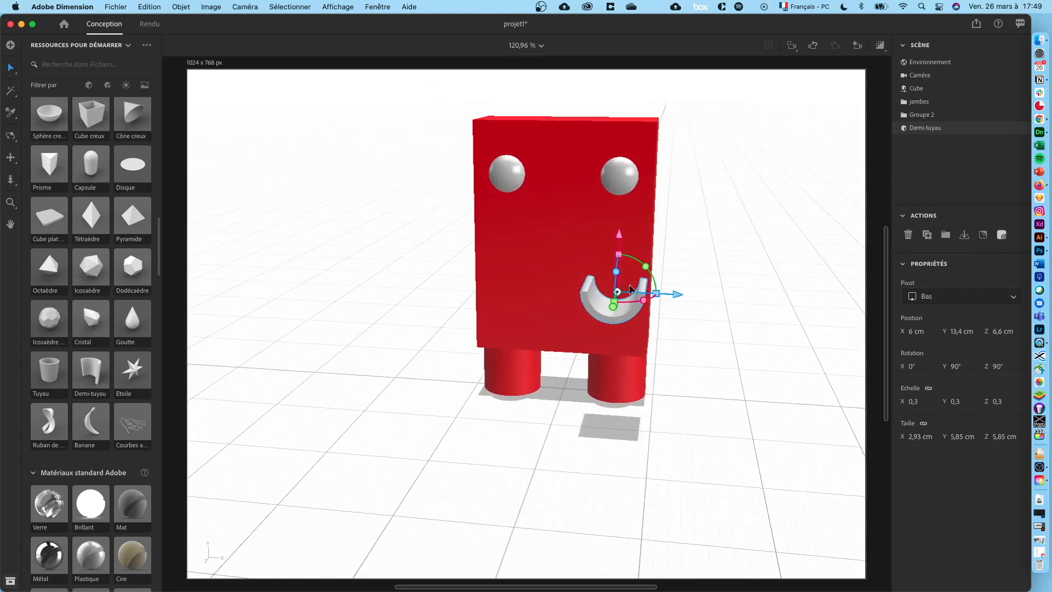
{"action": "left_click_drag", "start_coordinate": [676, 292], "coordinate": [554, 214]}
{"action": "right_click_drag", "start_coordinate": [422, 236], "coordinate": [536, 227]}
{"action": "left_click_drag", "start_coordinate": [536, 218], "coordinate": [625, 219]}
{"action": "right_click_drag", "start_coordinate": [718, 240], "coordinate": [831, 284]}
{"action": "left_click_drag", "start_coordinate": [616, 207], "coordinate": [486, 242]}
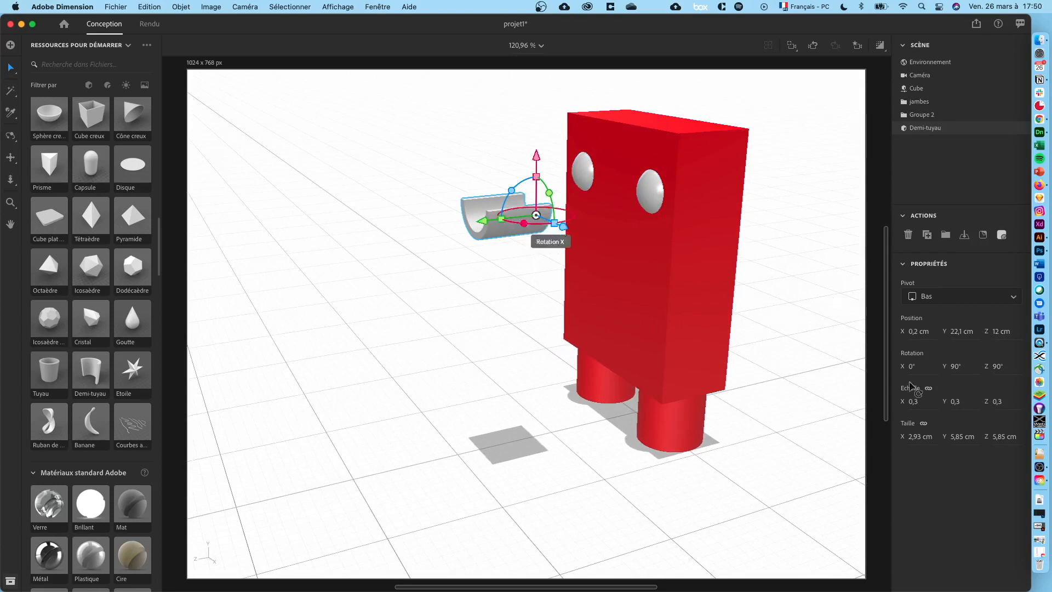
Flatten the half pipe along Y alone to a thickness of about 0.78 cm.
{"action": "left_click_drag", "start_coordinate": [502, 219], "coordinate": [513, 218], "text": "shift"}
{"action": "key", "text": "super+z"}
{"action": "key", "text": "super+z"}
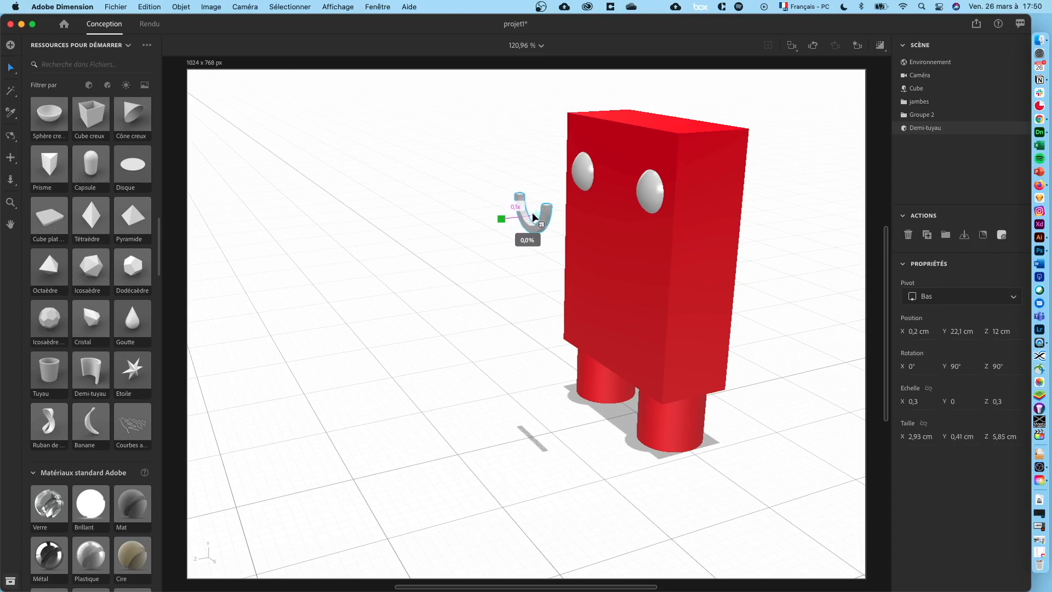
Move the mouth onto the cube's front face at about Z 3.2 cm and set its X position to 0 cm.
{"action": "left_click_drag", "start_coordinate": [482, 227], "coordinate": [572, 210]}
{"action": "right_click_drag", "start_coordinate": [465, 282], "coordinate": [574, 247]}
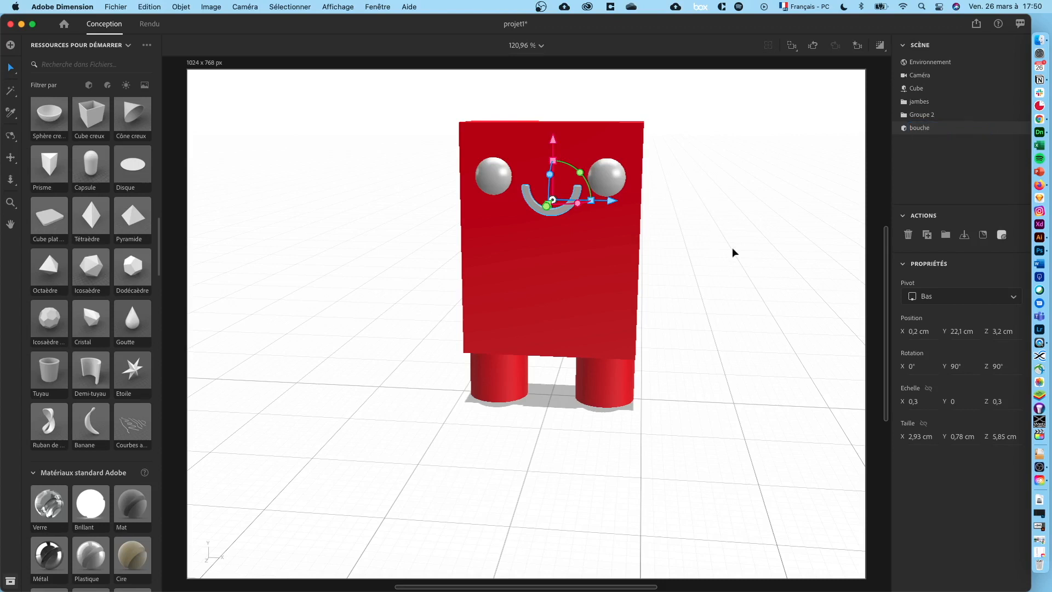
{"action": "type", "text": "0"}
{"action": "key", "text": "Return"}
{"action": "right_click_drag", "start_coordinate": [741, 283], "coordinate": [765, 281]}
Add a Capsule model on the ground beside the body at about X -18.2, Z 5.2 cm.
{"action": "scroll", "coordinate": [84, 302], "scroll_direction": "down", "scroll_amount": 1}
{"action": "scroll", "coordinate": [83, 301], "scroll_direction": "down", "scroll_amount": 3}
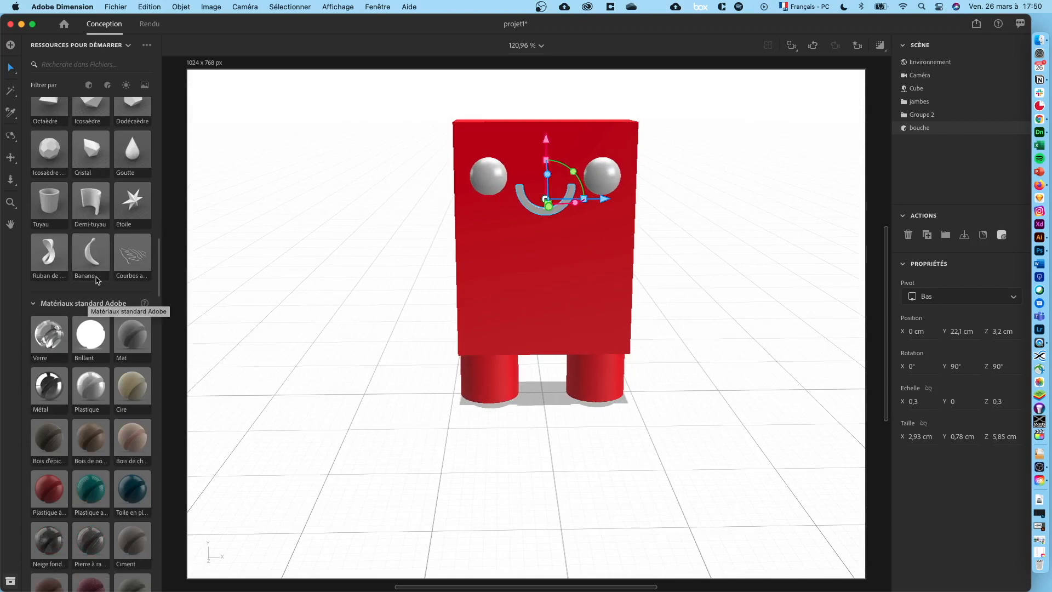
{"action": "scroll", "coordinate": [98, 280], "scroll_direction": "up", "scroll_amount": 5}
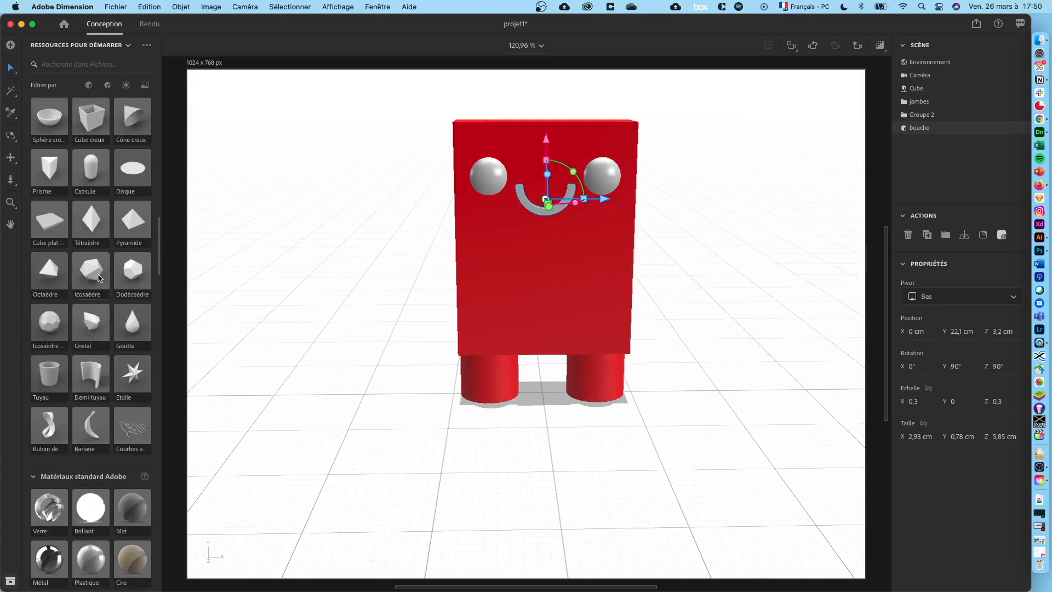
{"action": "left_click_drag", "start_coordinate": [91, 248], "coordinate": [371, 417]}
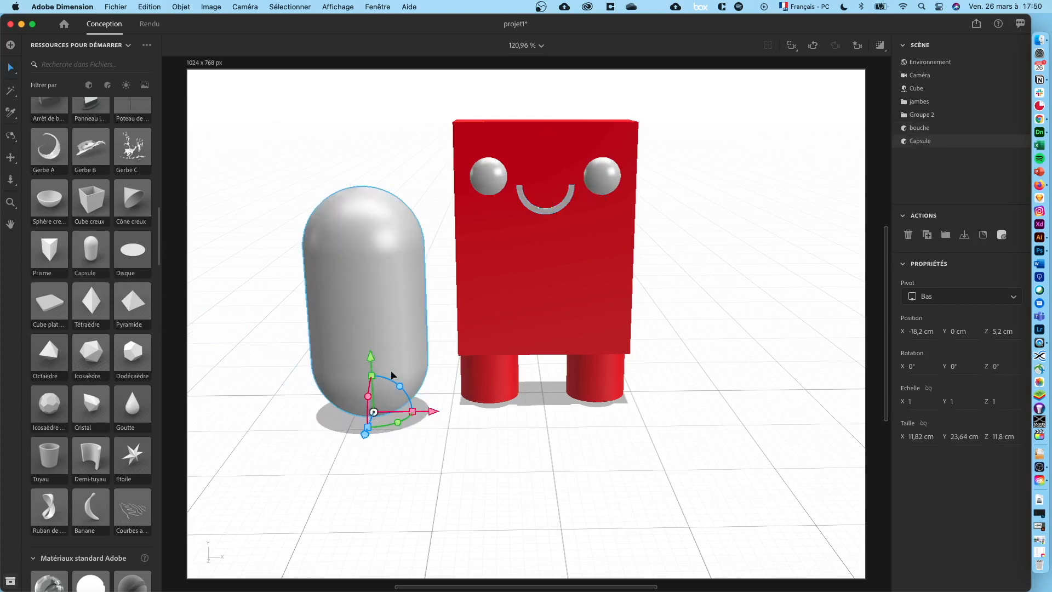
Raise the capsule to about Y 8.9 cm and move it back to Z 0 cm, keeping it upright.
{"action": "left_click_drag", "start_coordinate": [400, 386], "coordinate": [419, 396]}
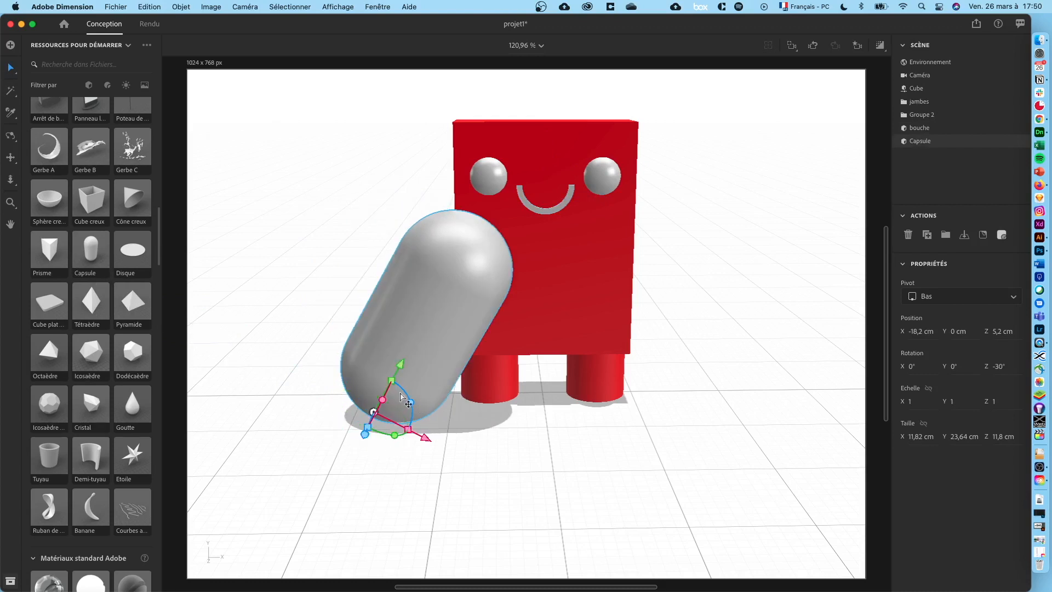
{"action": "key", "text": "super+z"}
{"action": "left_click_drag", "start_coordinate": [366, 359], "coordinate": [357, 277]}
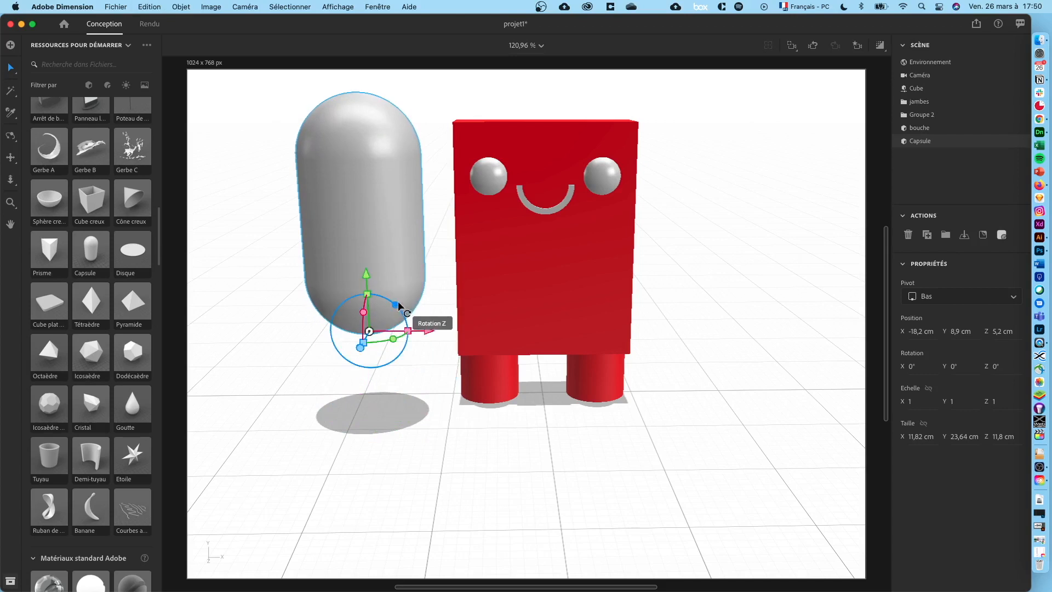
{"action": "middle_click_drag", "start_coordinate": [339, 391], "coordinate": [608, 408]}
{"action": "left_click_drag", "start_coordinate": [608, 408], "coordinate": [546, 413]}
{"action": "middle_click_drag", "start_coordinate": [547, 413], "coordinate": [361, 368]}
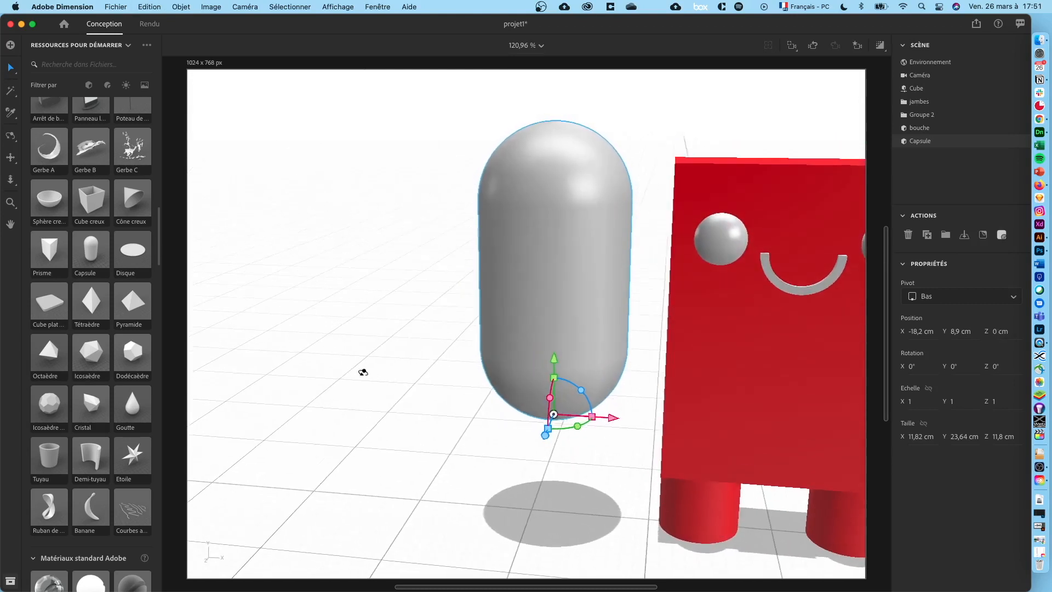
Set the capsule's scale to 0.5 uniformly on all axes.
{"action": "left_click", "coordinate": [922, 404]}
{"action": "type", "text": "0,9"}
{"action": "key", "text": "Return"}
{"action": "type", "text": "0,5"}
{"action": "key", "text": "Return"}
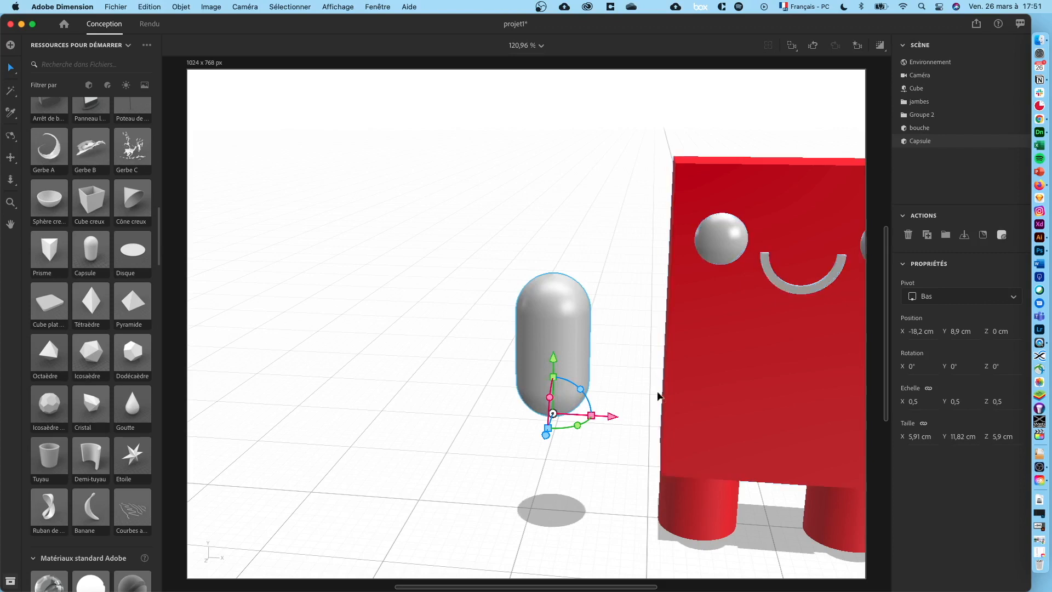
Tilt the capsule to -30° about Z and place it as an arm against the body at about X -12.8, Y 15.2 cm.
{"action": "middle_click_drag", "start_coordinate": [634, 363], "coordinate": [465, 324]}
{"action": "left_click_drag", "start_coordinate": [411, 333], "coordinate": [429, 356]}
{"action": "left_click_drag", "start_coordinate": [408, 315], "coordinate": [460, 272]}
{"action": "mouse_move", "coordinate": [358, 383]}
{"action": "right_mouse_down"}
{"action": "mouse_move", "coordinate": [645, 345]}
{"action": "mouse_move", "coordinate": [364, 364]}
{"action": "right_mouse_up"}
{"action": "right_click_drag", "start_coordinate": [522, 362], "coordinate": [459, 275]}
{"action": "mouse_move", "coordinate": [465, 307]}
{"action": "left_mouse_down"}
{"action": "mouse_move", "coordinate": [474, 259]}
{"action": "mouse_move", "coordinate": [496, 324]}
{"action": "mouse_move", "coordinate": [506, 326]}
{"action": "mouse_move", "coordinate": [463, 301]}
{"action": "left_mouse_up"}
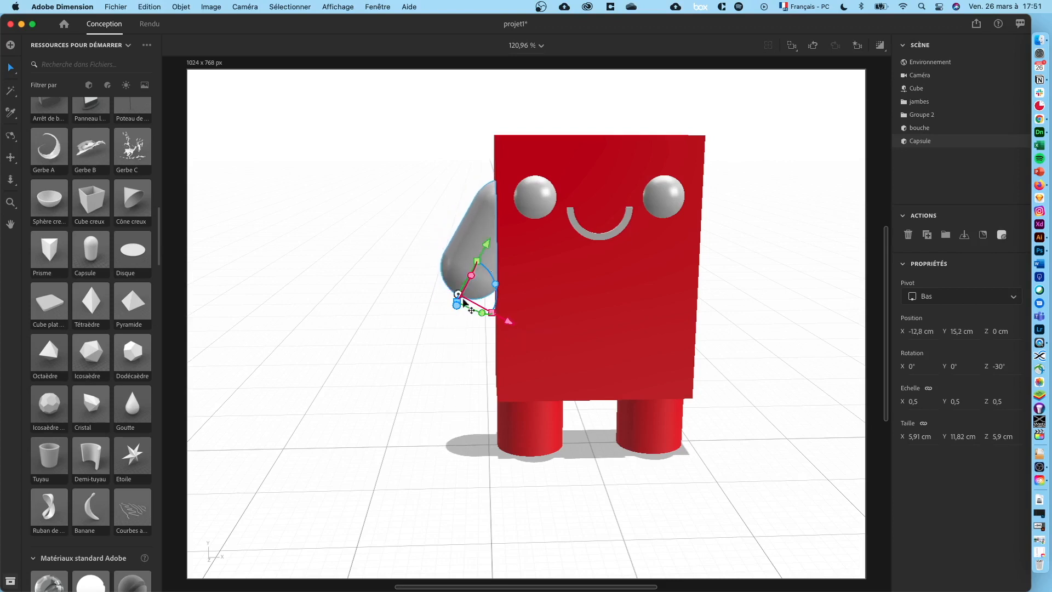
Lower the arm capsule along the body's side to about X -14.3, Y 10.4 cm.
{"action": "left_click_drag", "start_coordinate": [479, 225], "coordinate": [499, 370]}
{"action": "key", "text": "super+z"}
{"action": "right_click_drag", "start_coordinate": [336, 383], "coordinate": [324, 355]}
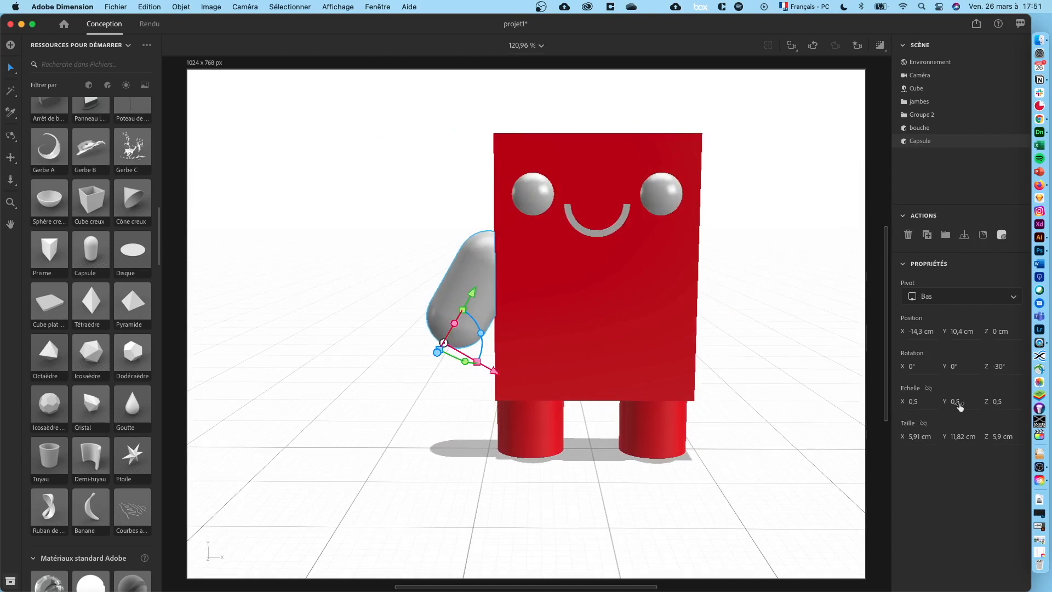
{"action": "left_click_drag", "start_coordinate": [943, 401], "coordinate": [931, 401]}
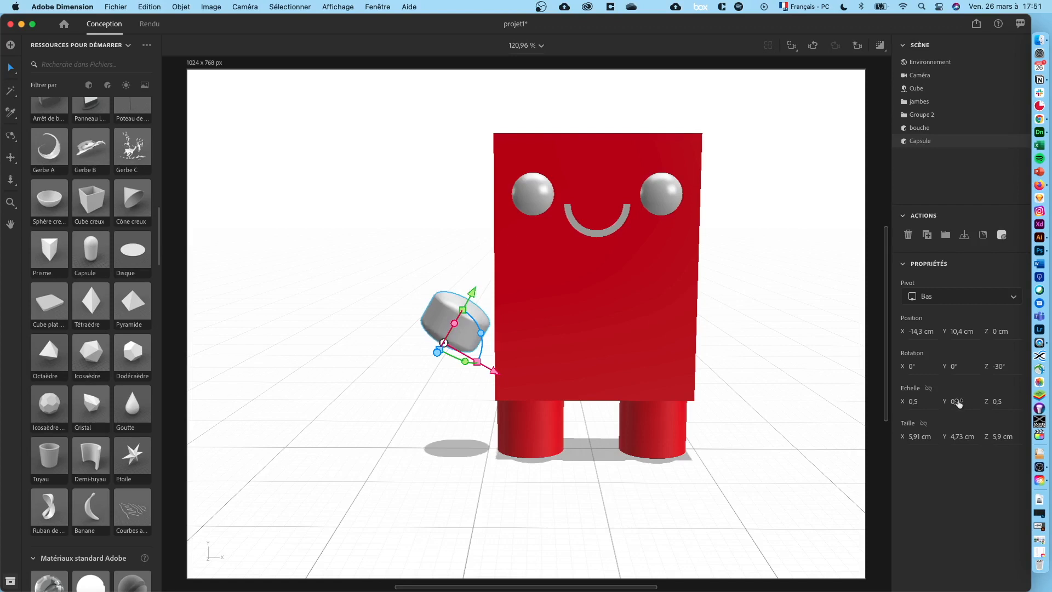
{"action": "key", "text": "super+z"}
{"action": "left_click_drag", "start_coordinate": [920, 403], "coordinate": [910, 404]}
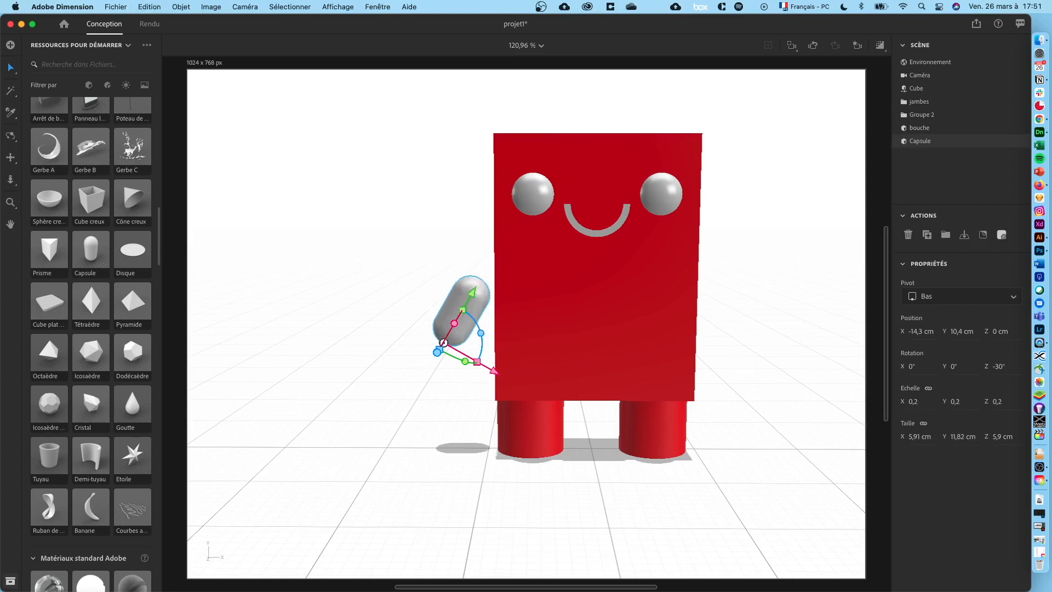
{"action": "key", "text": "super+z"}
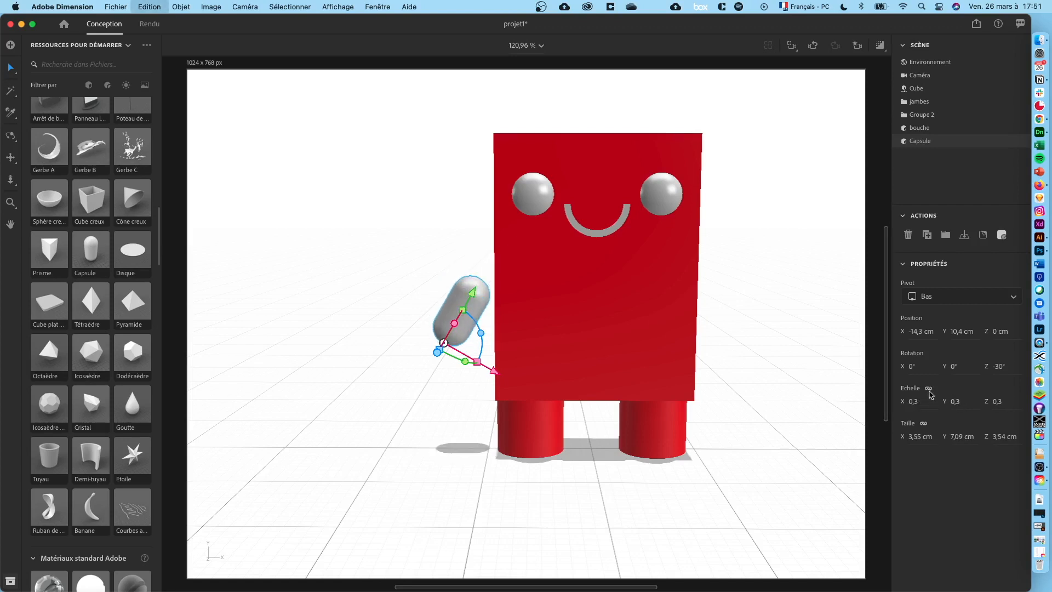
{"action": "key", "text": "super+z"}
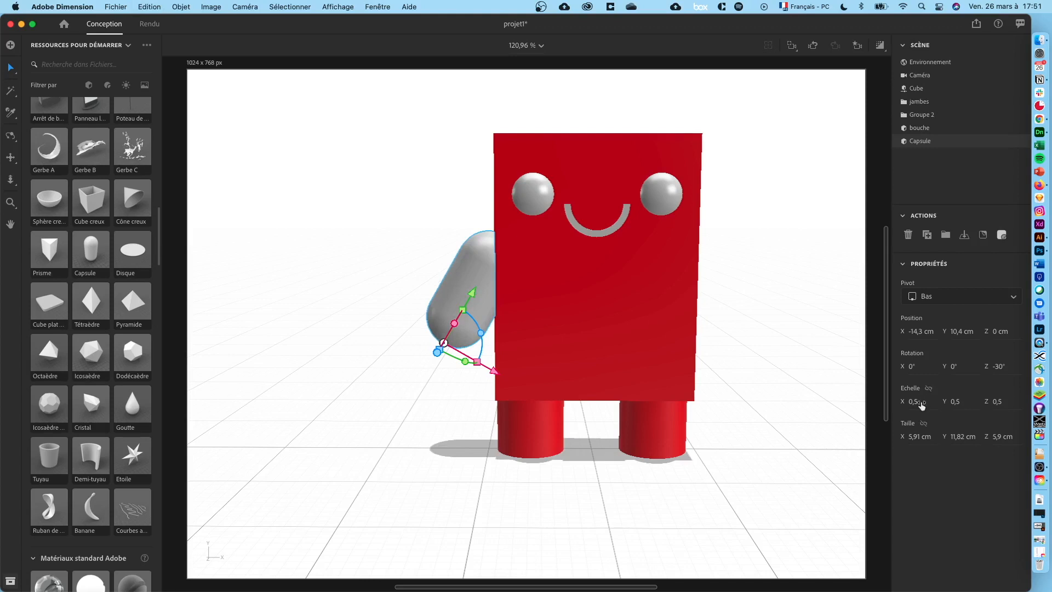
Flatten the arm capsule by setting only its Z scale to 0.2.
{"action": "left_click", "coordinate": [921, 404]}
{"action": "key", "text": "Escape"}
{"action": "left_click", "coordinate": [1007, 402]}
{"action": "type", "text": "0,2"}
{"action": "key", "text": "Return"}
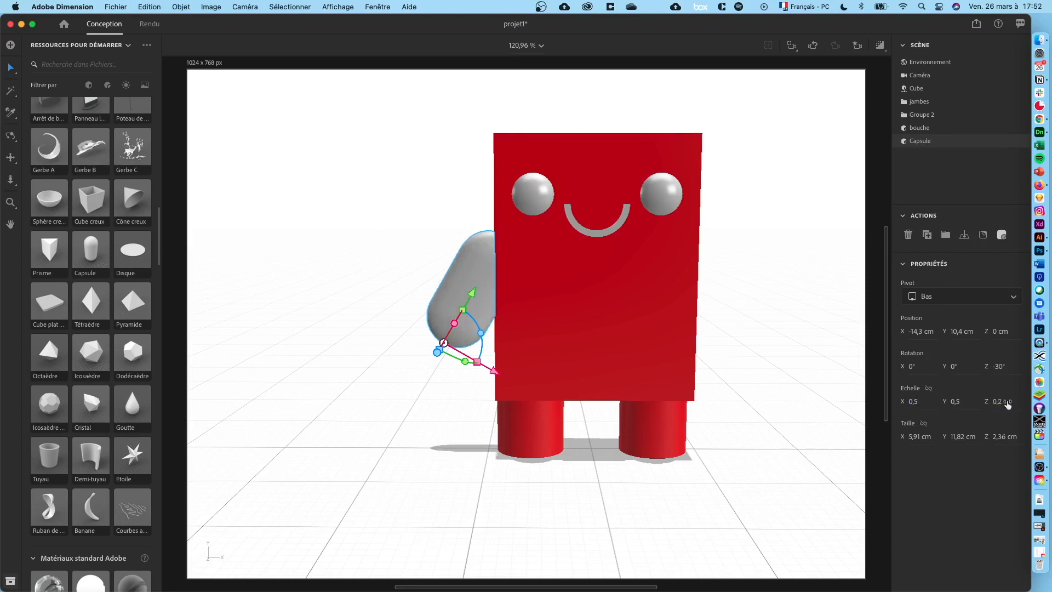
Try an arm capsule Y scale of 0.2 and undo the change.
{"action": "middle_click_drag", "start_coordinate": [356, 366], "coordinate": [329, 378]}
{"action": "left_click", "coordinate": [957, 405]}
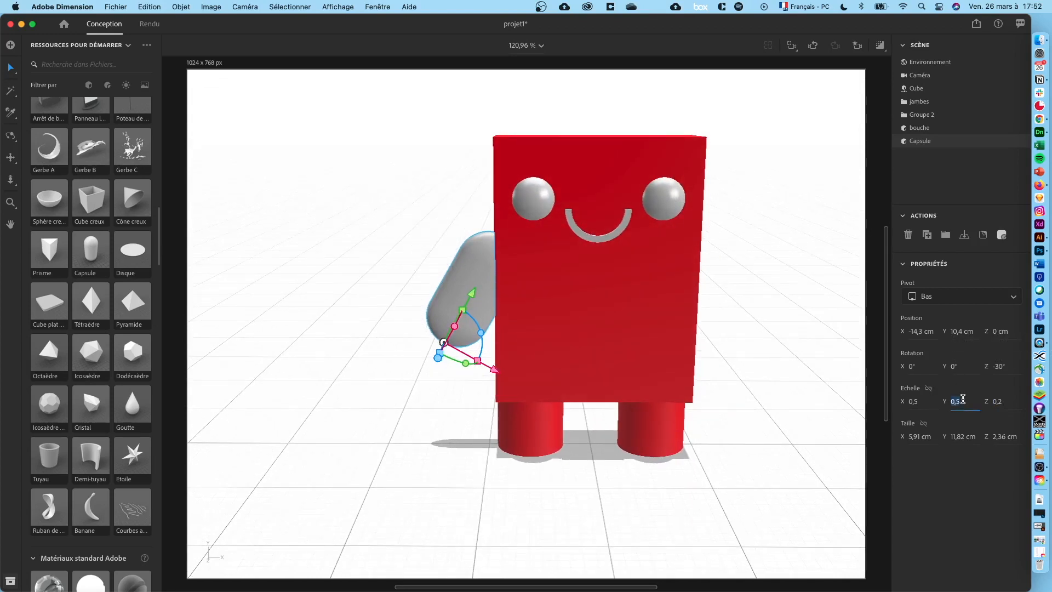
{"action": "type", "text": "0,2"}
{"action": "key", "text": "Return"}
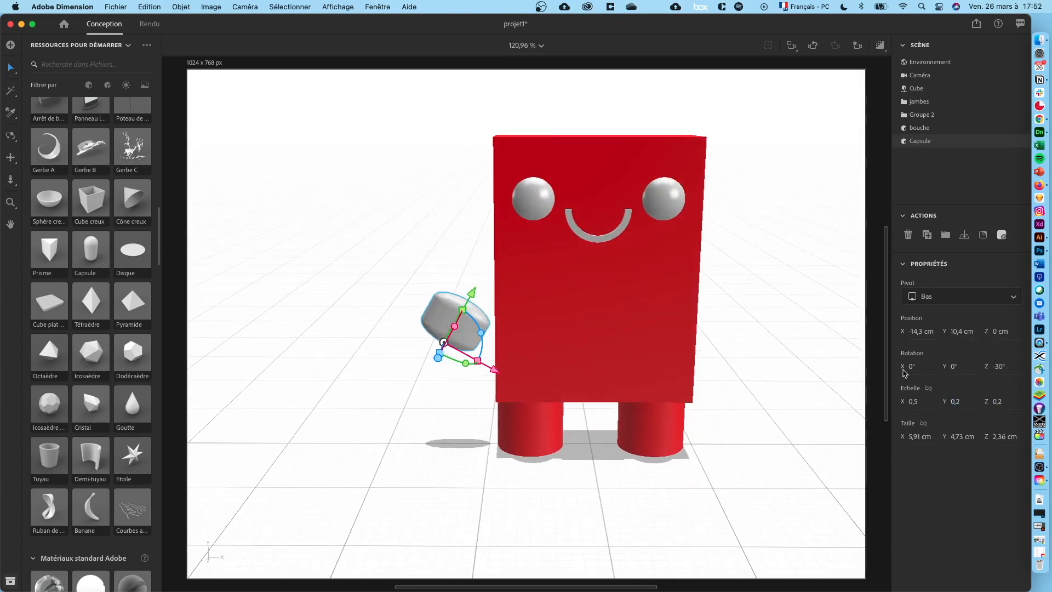
{"action": "key", "text": "super+z"}
View the arm capsule's material properties and return to the scene's object list.
{"action": "right_click_drag", "start_coordinate": [353, 305], "coordinate": [380, 304]}
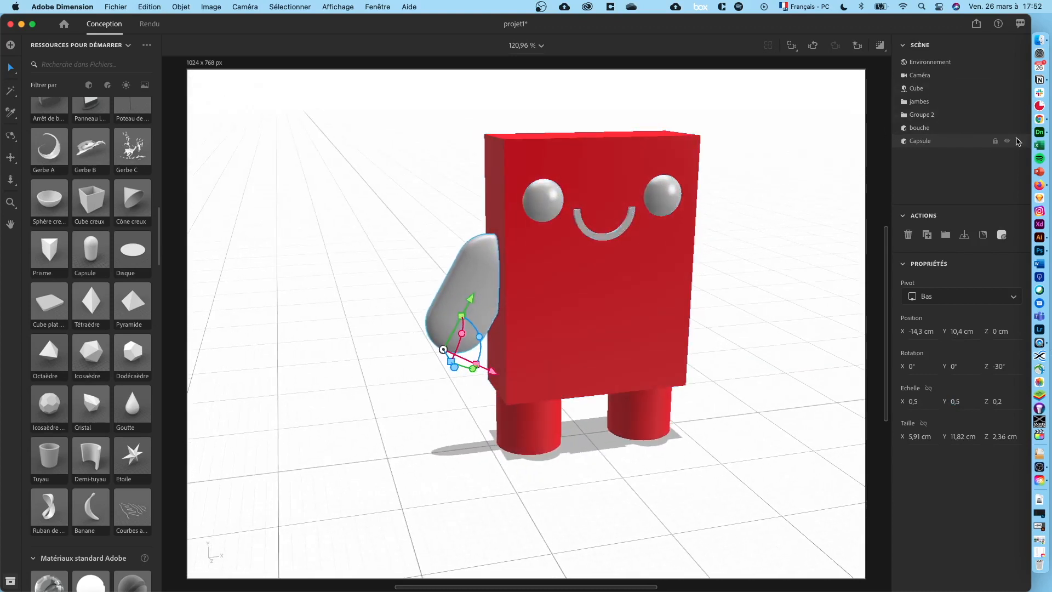
{"action": "double_click", "coordinate": [1015, 142]}
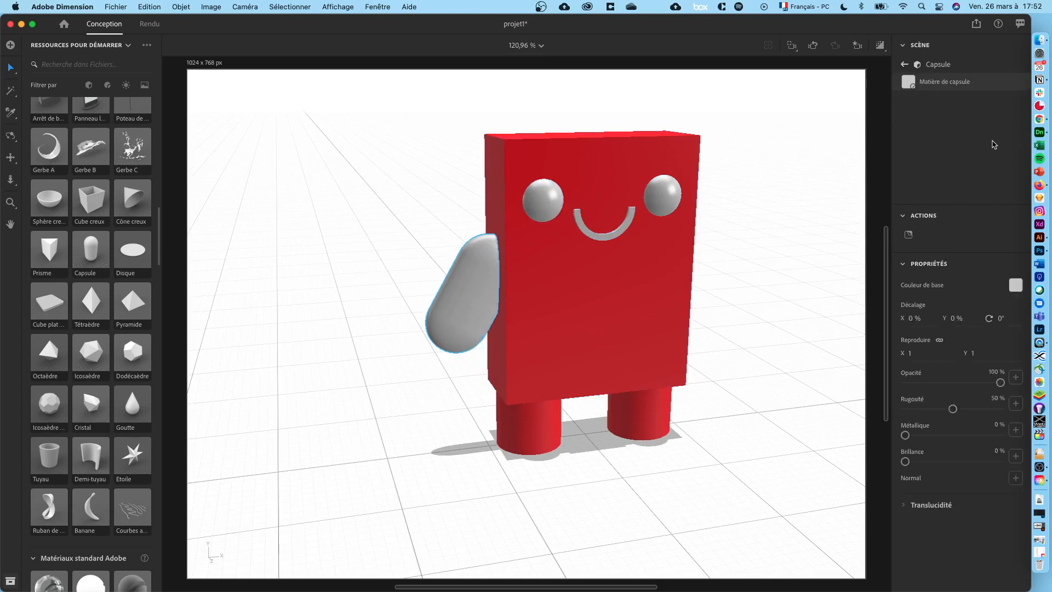
{"action": "left_click", "coordinate": [901, 64]}
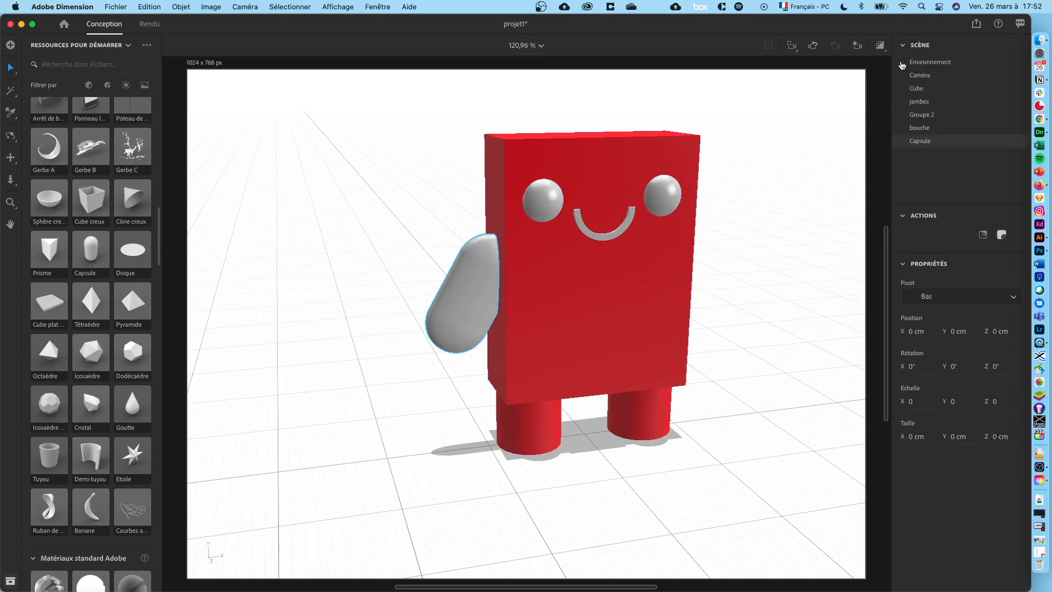
{"action": "double_click", "coordinate": [440, 328]}
Undo and redo the arm capsule's Z flattening to compare its thickness against the body.
{"action": "key", "text": "super+z"}
{"action": "key", "text": "super+z"}
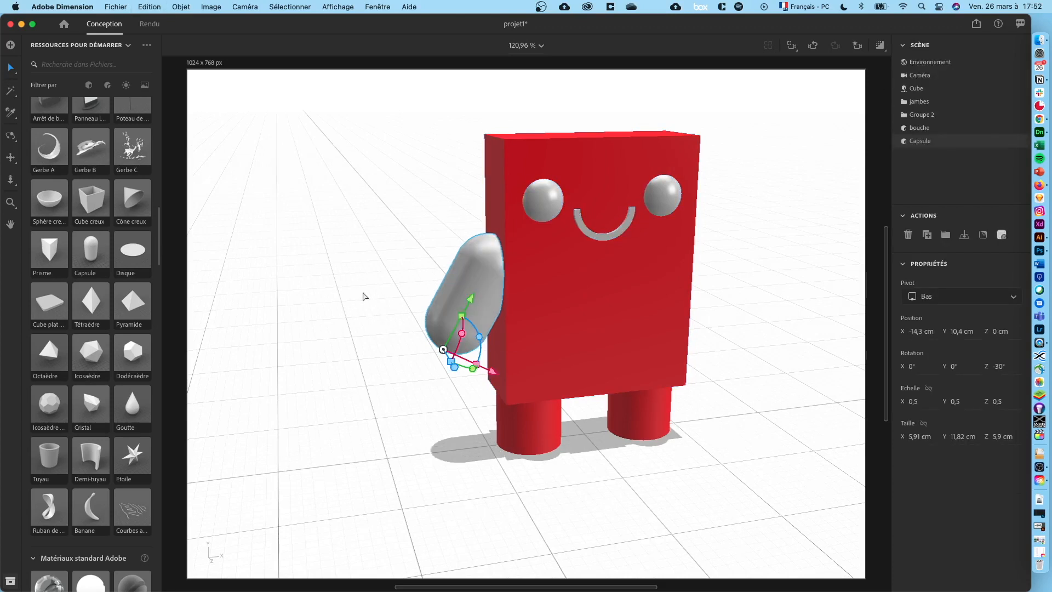
{"action": "key", "text": "super+shift+z"}
{"action": "key", "text": "super+shift+z"}
Try rotating the arm capsule to -43° about Z, and undo the rotation.
{"action": "right_click_drag", "start_coordinate": [333, 338], "coordinate": [481, 305]}
{"action": "left_click", "coordinate": [475, 258]}
{"action": "left_click_drag", "start_coordinate": [485, 342], "coordinate": [502, 356]}
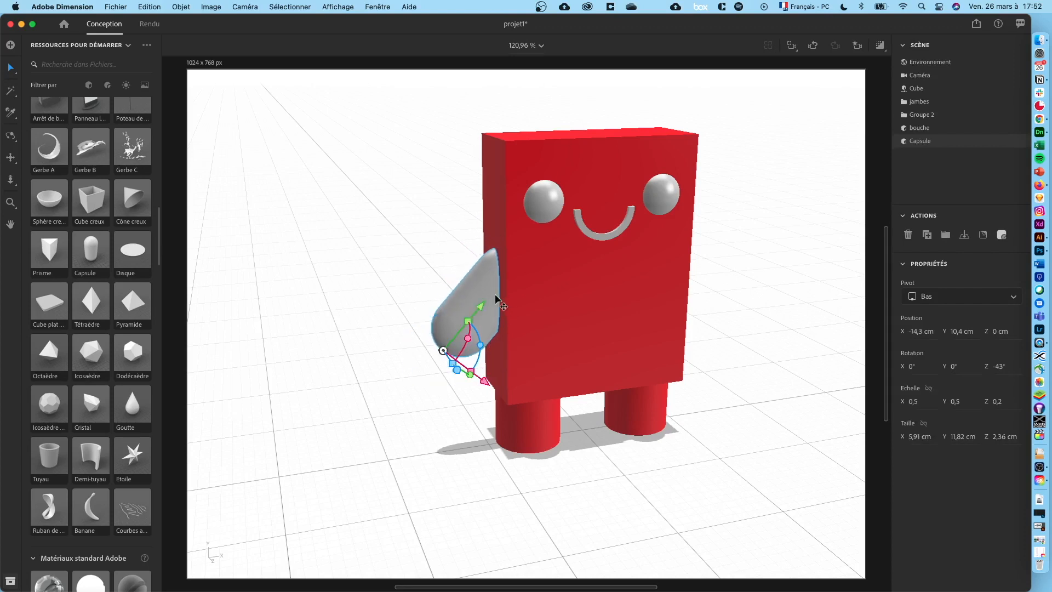
{"action": "left_click_drag", "start_coordinate": [486, 296], "coordinate": [489, 288]}
{"action": "key", "text": "super+z"}
{"action": "key", "text": "super+z"}
{"action": "key", "text": "super+z"}
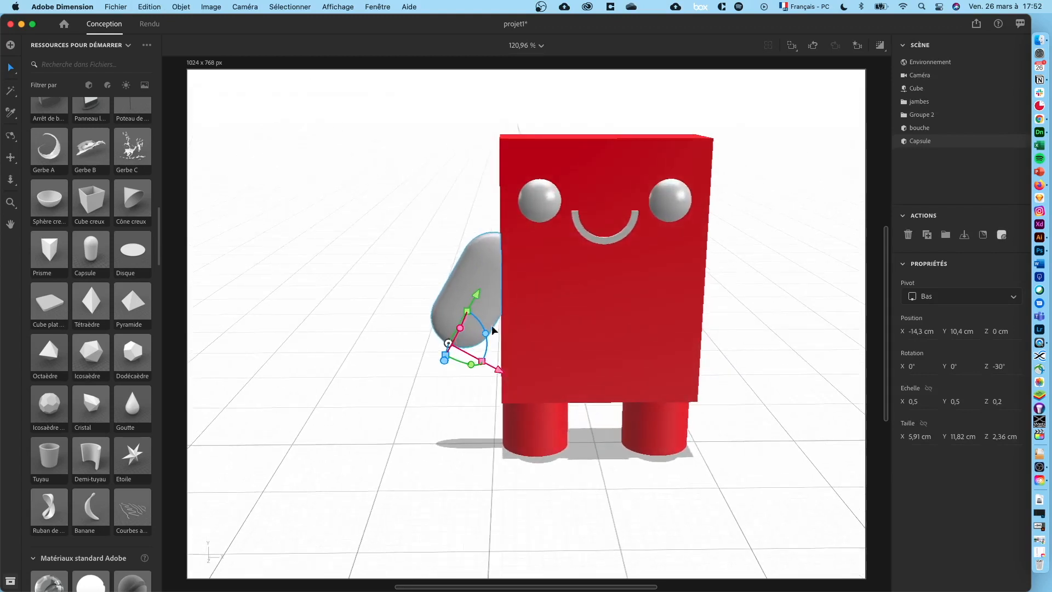
Rotate the arm capsule to about -46° about Z and duplicate it.
{"action": "mouse_move", "coordinate": [492, 336]}
{"action": "left_mouse_down"}
{"action": "mouse_move", "coordinate": [492, 350]}
{"action": "mouse_move", "coordinate": [486, 336]}
{"action": "left_mouse_up"}
{"action": "middle_click_drag", "start_coordinate": [370, 320], "coordinate": [334, 312]}
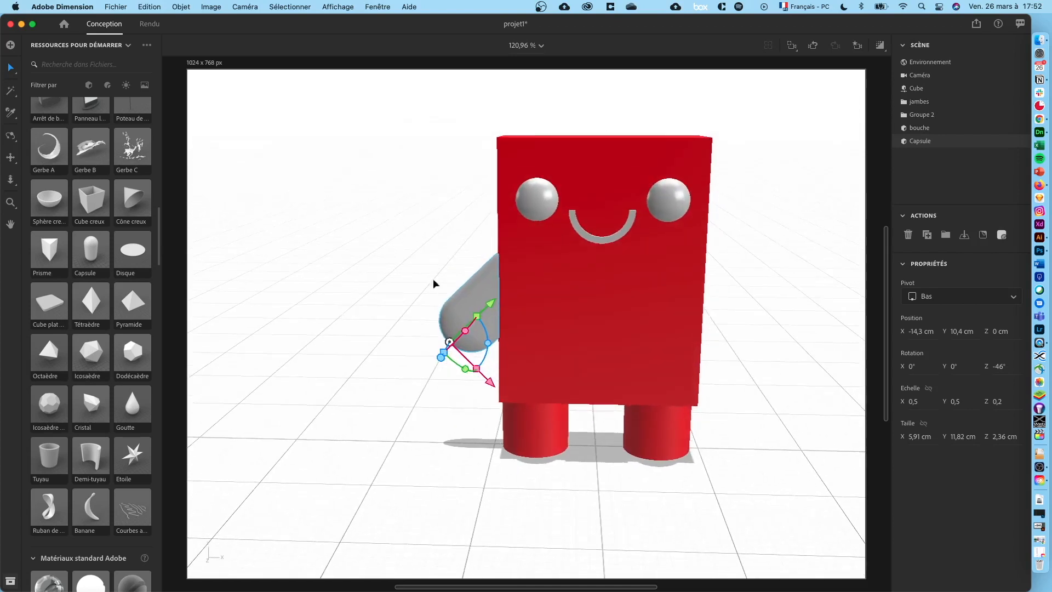
{"action": "key", "text": "super+d"}
{"action": "middle_click_drag", "start_coordinate": [347, 327], "coordinate": [383, 323]}
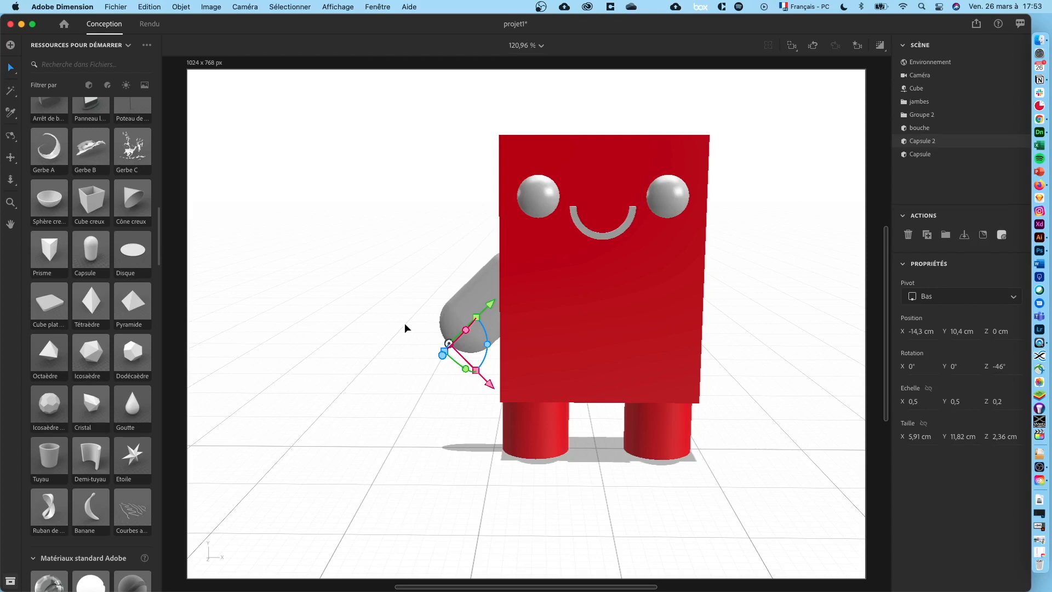
Rotate the duplicate arm to about 44° about Z and move it to the body's opposite side at about X 15.4, Y 9.9 cm.
{"action": "left_click_drag", "start_coordinate": [488, 344], "coordinate": [477, 314]}
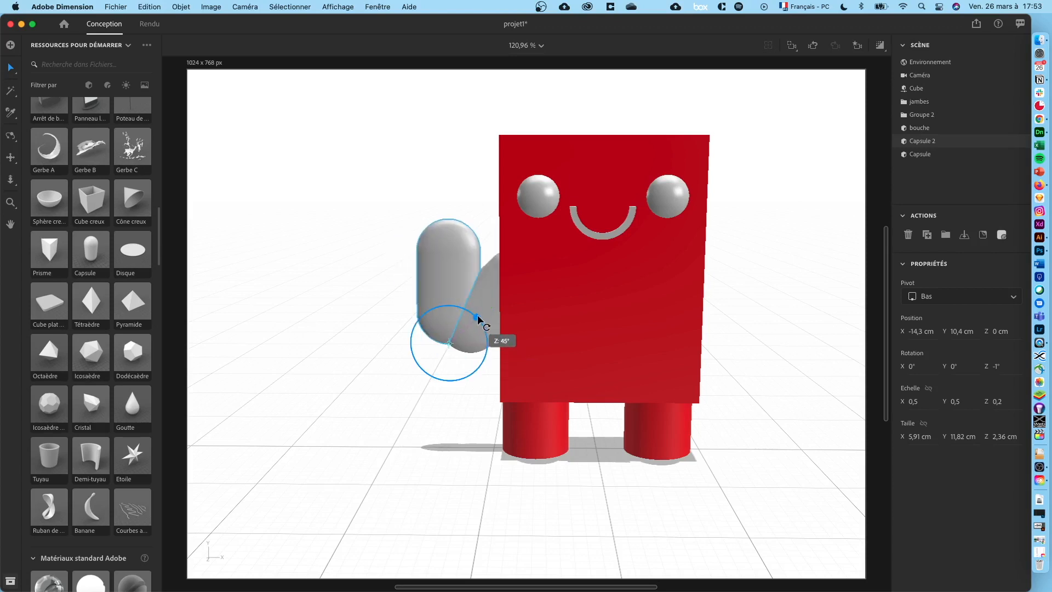
{"action": "left_click_drag", "start_coordinate": [515, 348], "coordinate": [721, 288]}
{"action": "key", "text": "super+z"}
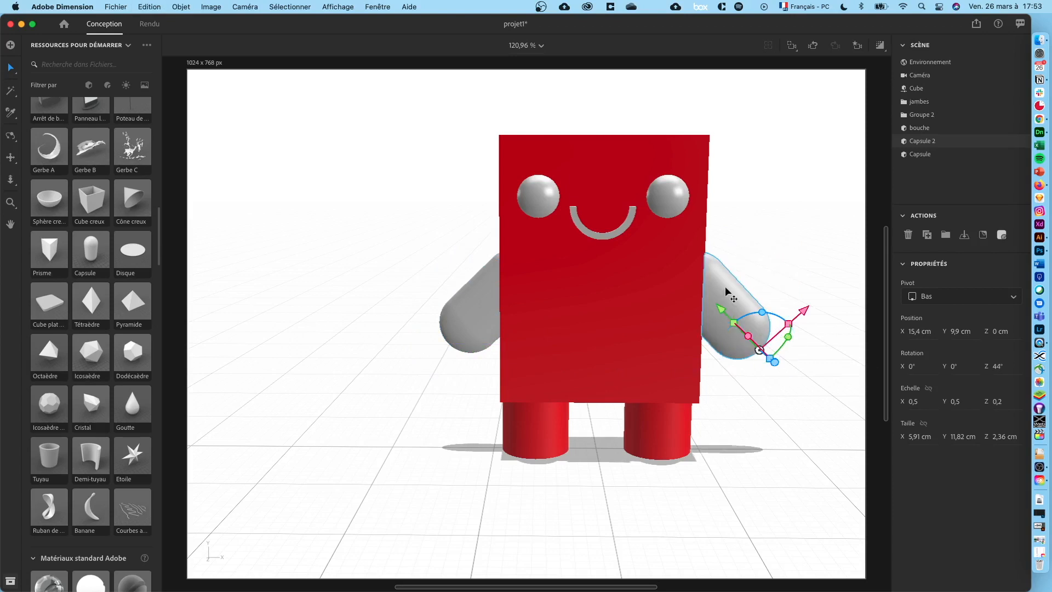
Group the second arm on its own and ungroup it.
{"action": "key", "text": "super+g"}
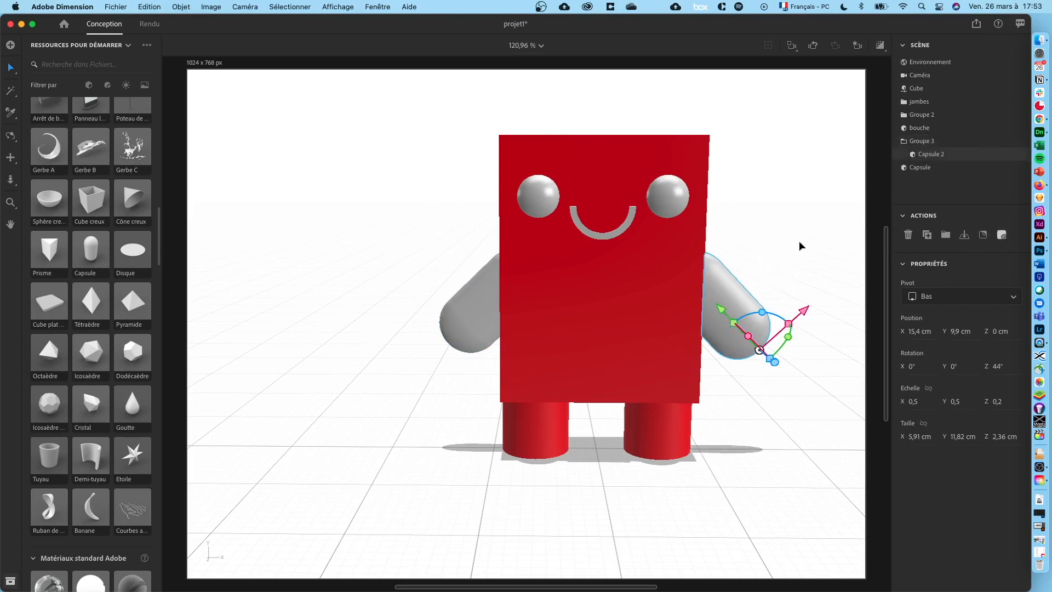
{"action": "key", "text": "super+shift+g"}
Place a hollow cube beside the character at about X 23.6, Z -1.8 cm and group it with the second arm.
{"action": "middle_click_drag", "start_coordinate": [786, 285], "coordinate": [658, 286]}
{"action": "left_click_drag", "start_coordinate": [88, 207], "coordinate": [730, 382]}
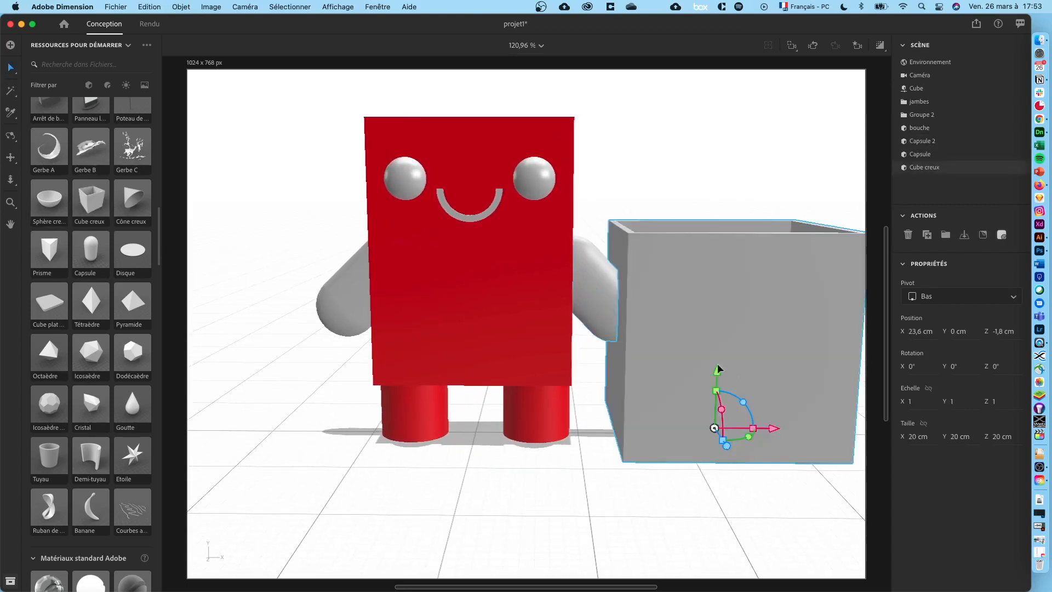
{"action": "left_click", "coordinate": [595, 274], "text": "shift"}
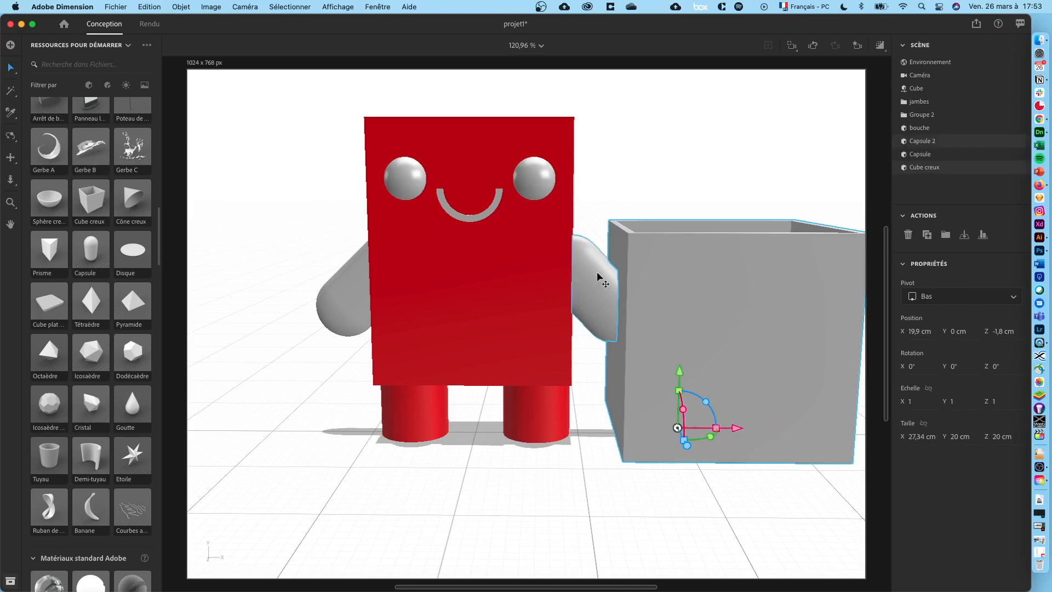
{"action": "key", "text": "super+g"}
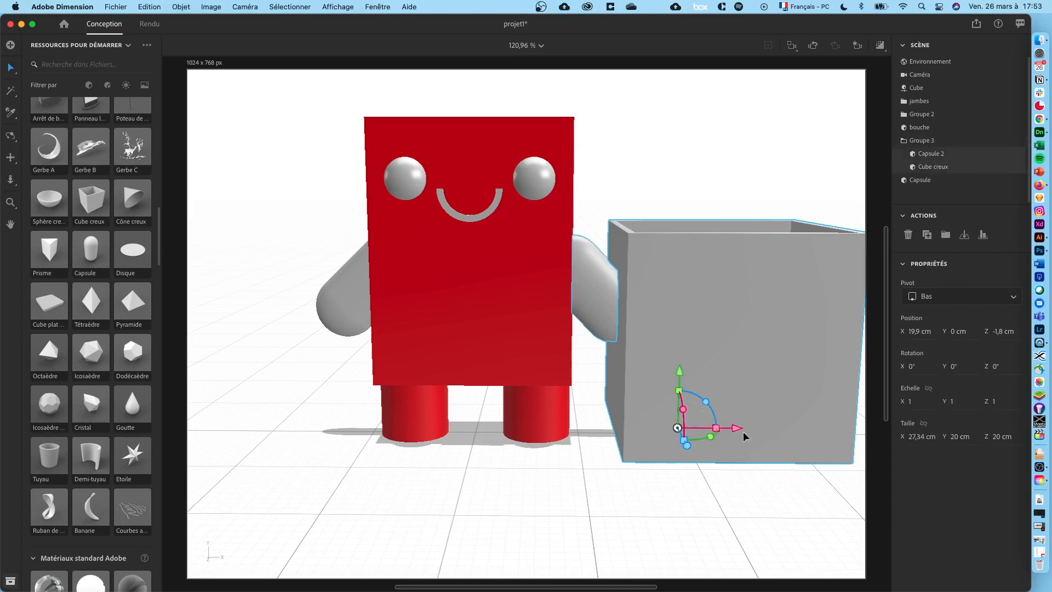
Move the arm and hollow cube group along X to about 18.9 cm, and ungroup it.
{"action": "left_click_drag", "start_coordinate": [738, 428], "coordinate": [729, 428]}
{"action": "left_click", "coordinate": [933, 141]}
{"action": "key", "text": "super+shift+g"}
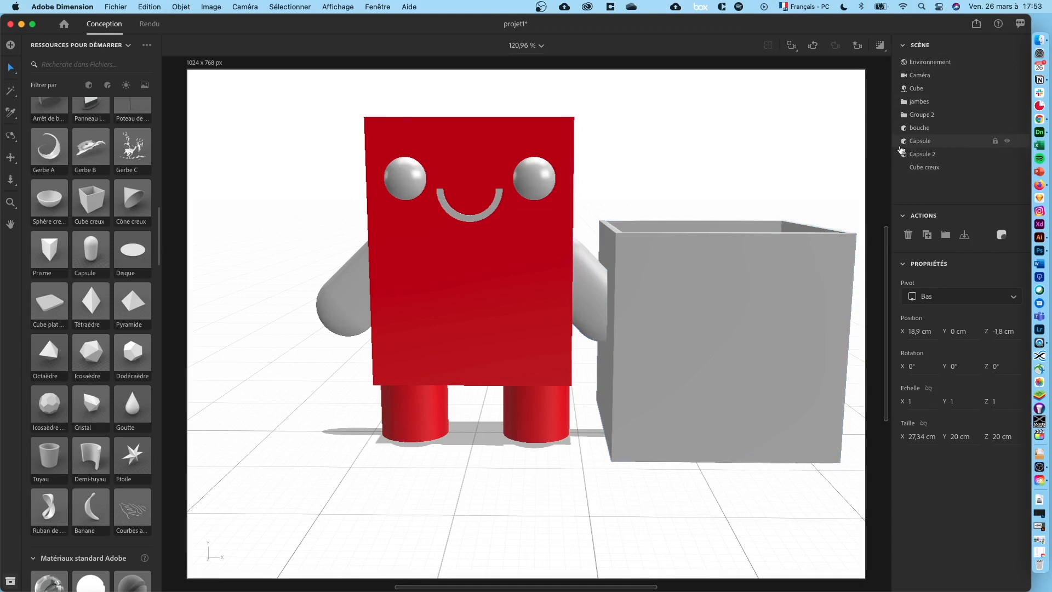
Delete the hollow cube beside the character.
{"action": "left_click", "coordinate": [679, 318]}
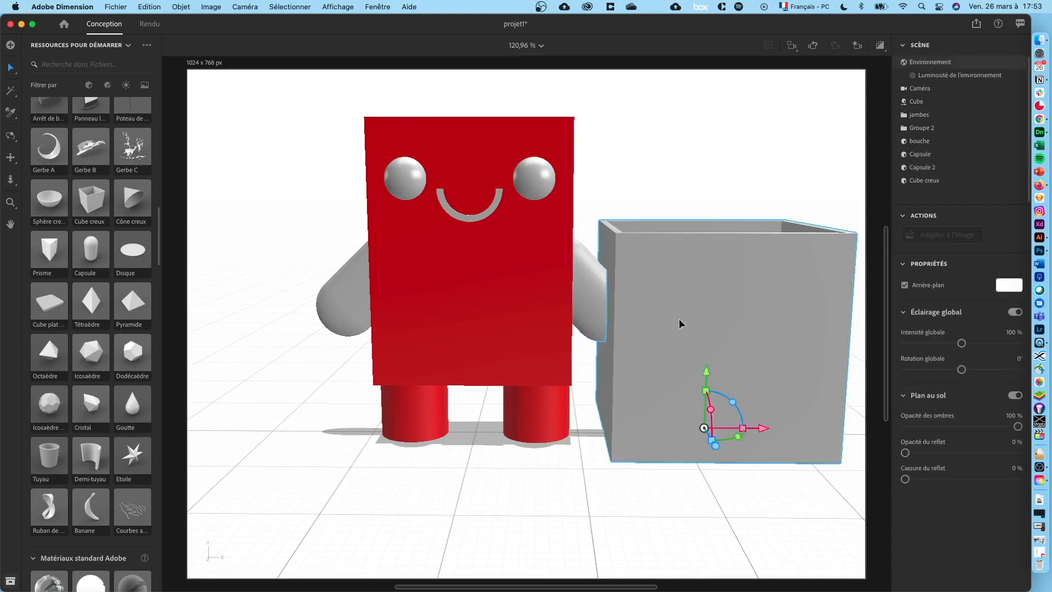
{"action": "key", "text": "Delete"}
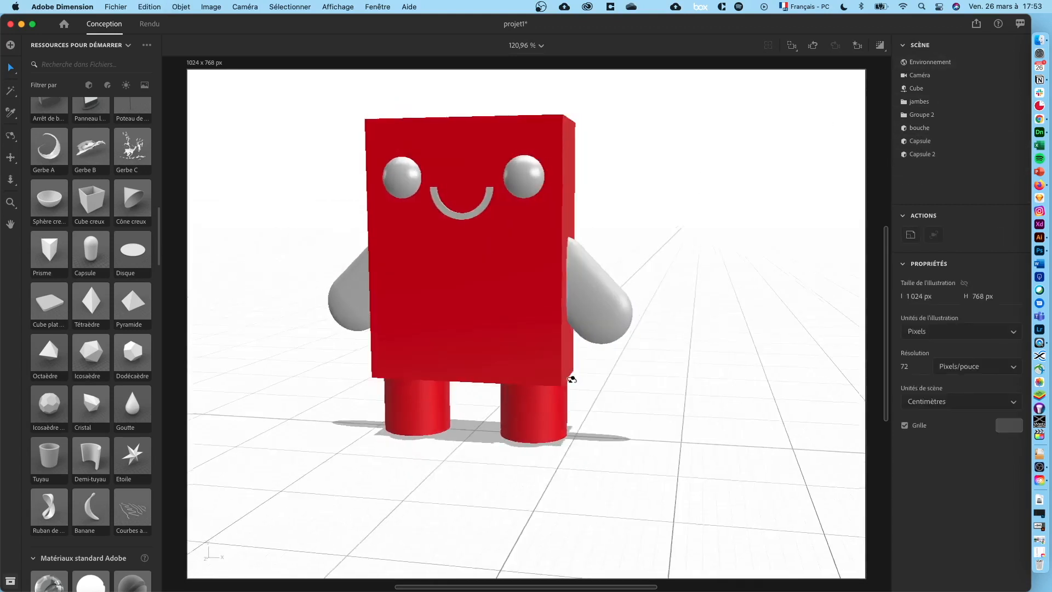
Group the two arm capsules and rename the group nageoires.
{"action": "left_click", "coordinate": [587, 308]}
{"action": "left_click", "coordinate": [346, 300], "text": "shift"}
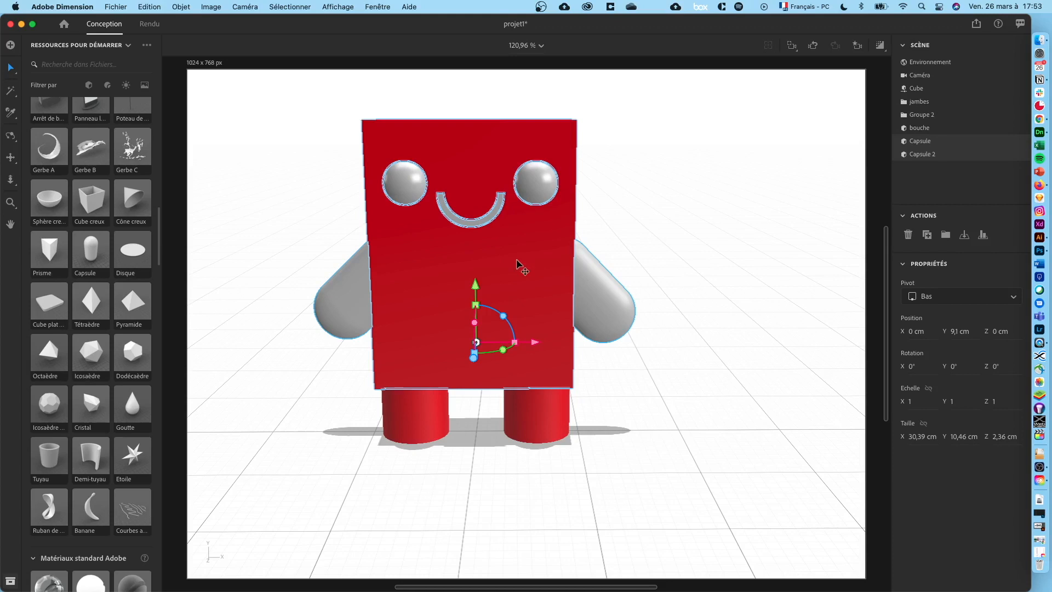
{"action": "key", "text": "super+g"}
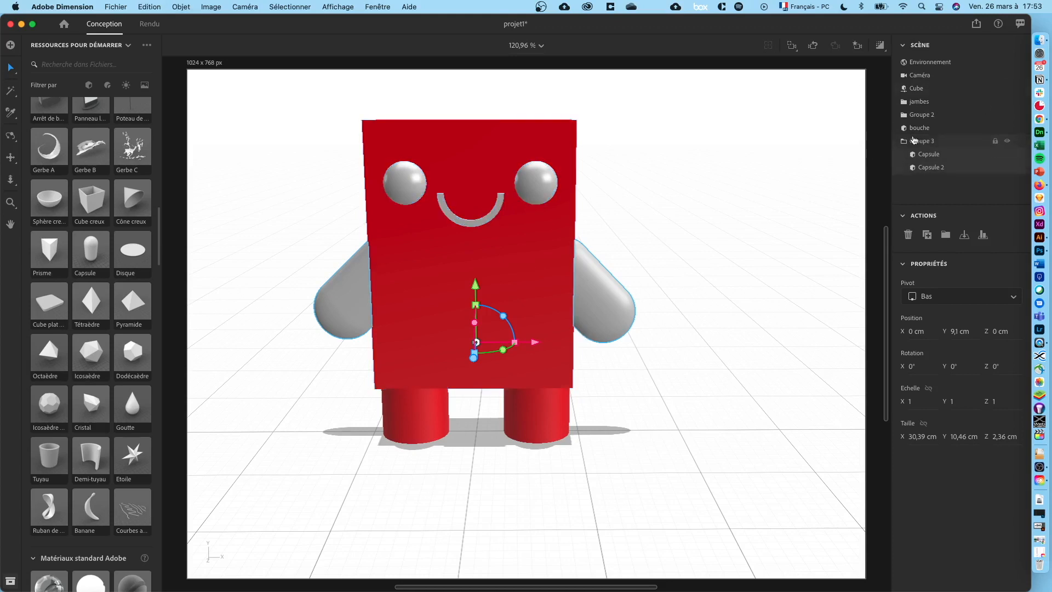
{"action": "double_click", "coordinate": [920, 141]}
{"action": "type", "text": "na"}
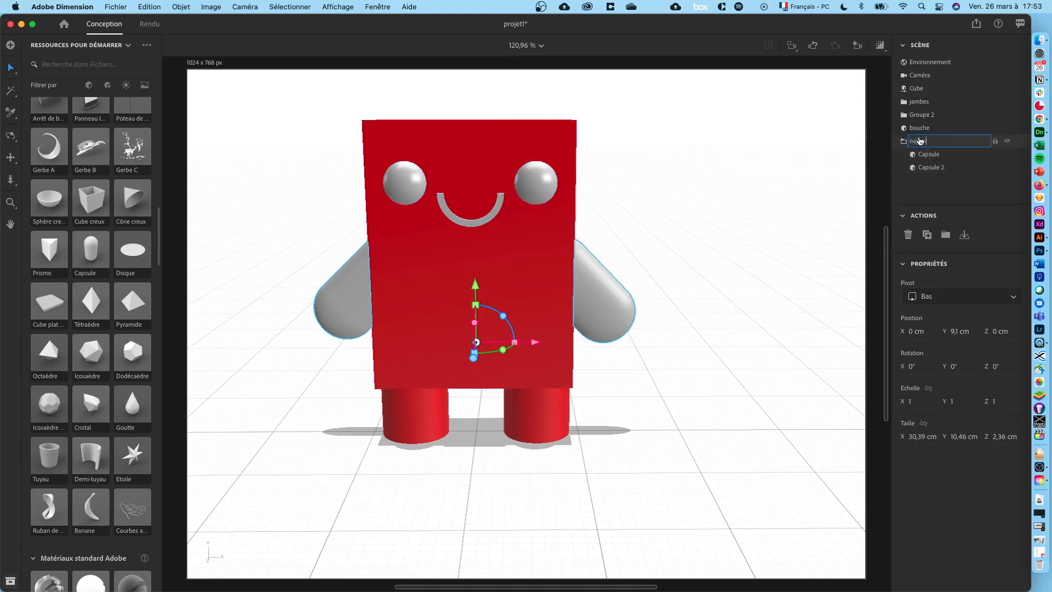
{"action": "type", "text": "geoires"}
{"action": "key", "text": "Return"}
Set the base colour of the first capsule in the nageoires group to the saved red F00000.
{"action": "left_click", "coordinate": [1020, 157]}
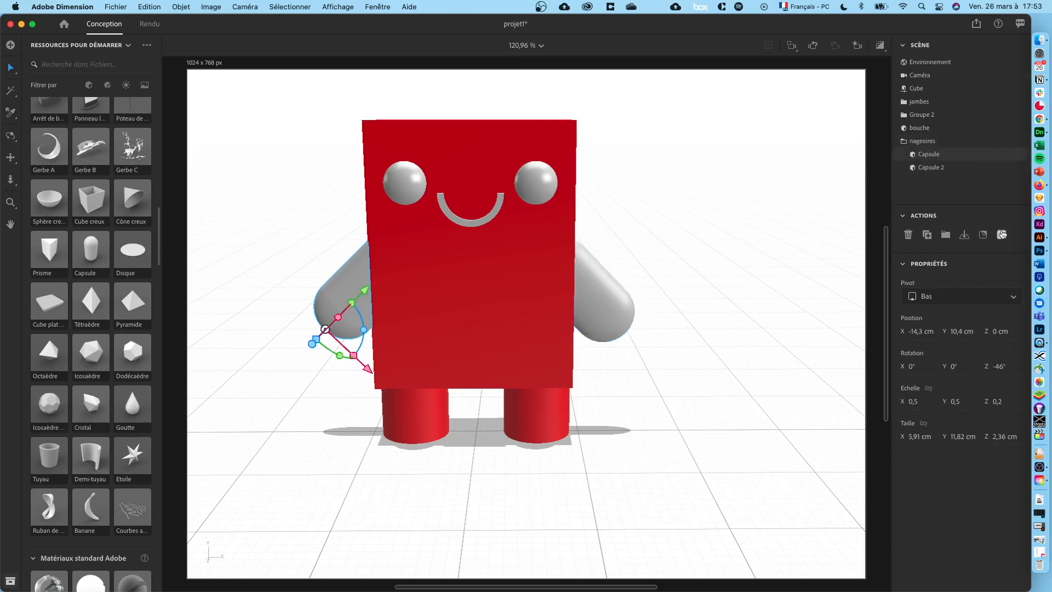
{"action": "left_click", "coordinate": [1002, 235]}
{"action": "left_click", "coordinate": [1015, 285]}
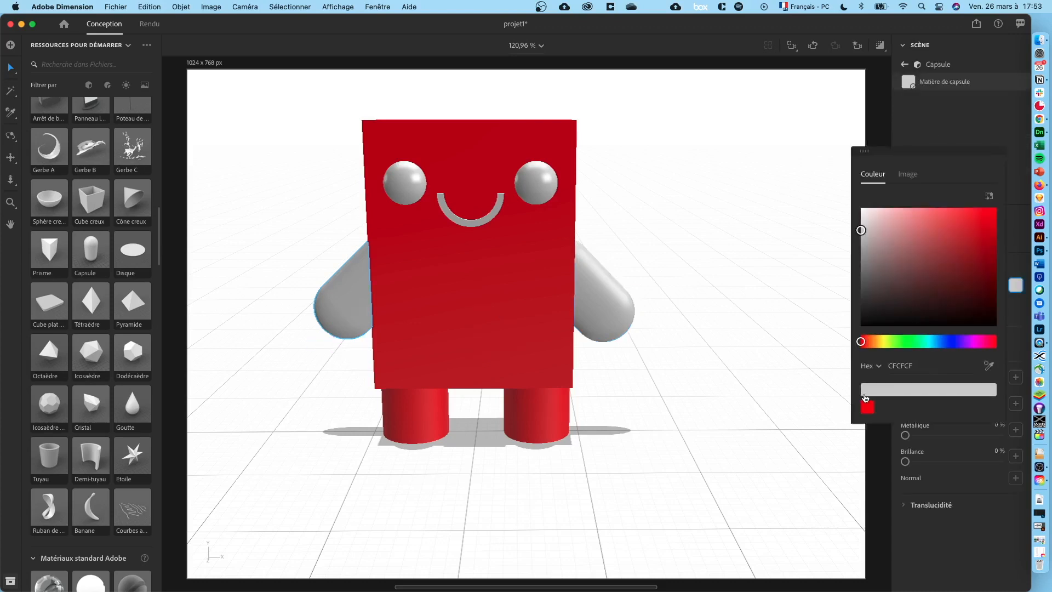
{"action": "left_click", "coordinate": [868, 408]}
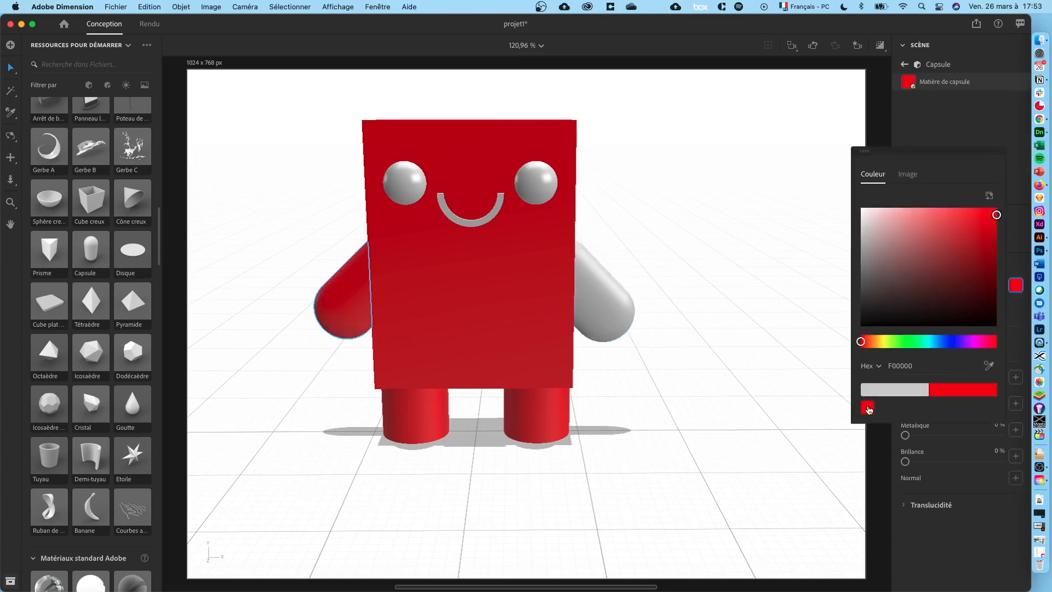
{"action": "left_click", "coordinate": [905, 64]}
Apply the saved red swatch as the base colour of Capsule 2.
{"action": "left_click", "coordinate": [931, 167]}
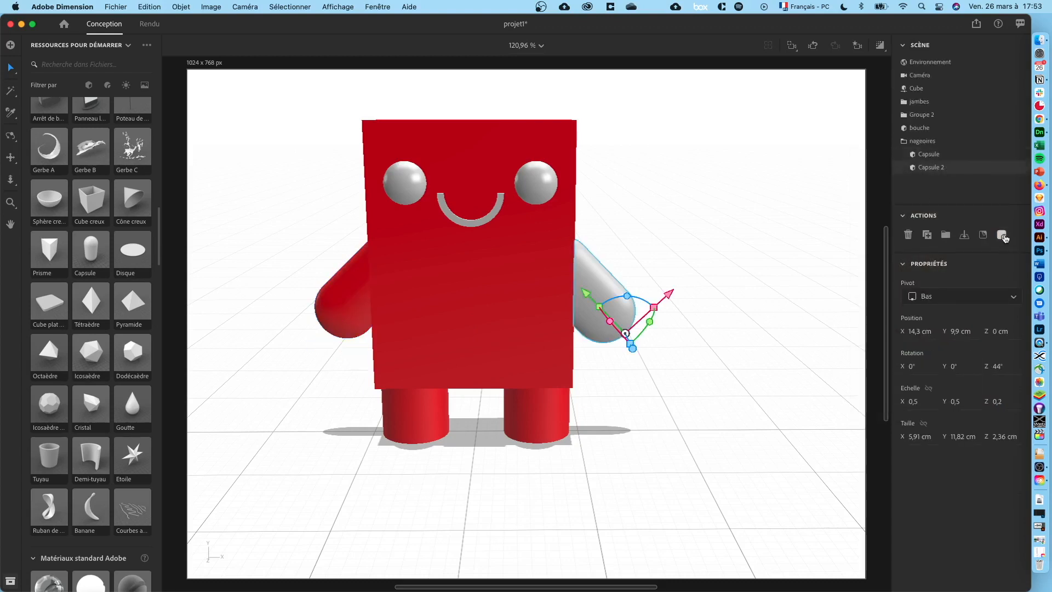
{"action": "left_click", "coordinate": [1002, 235]}
{"action": "left_click", "coordinate": [1015, 285]}
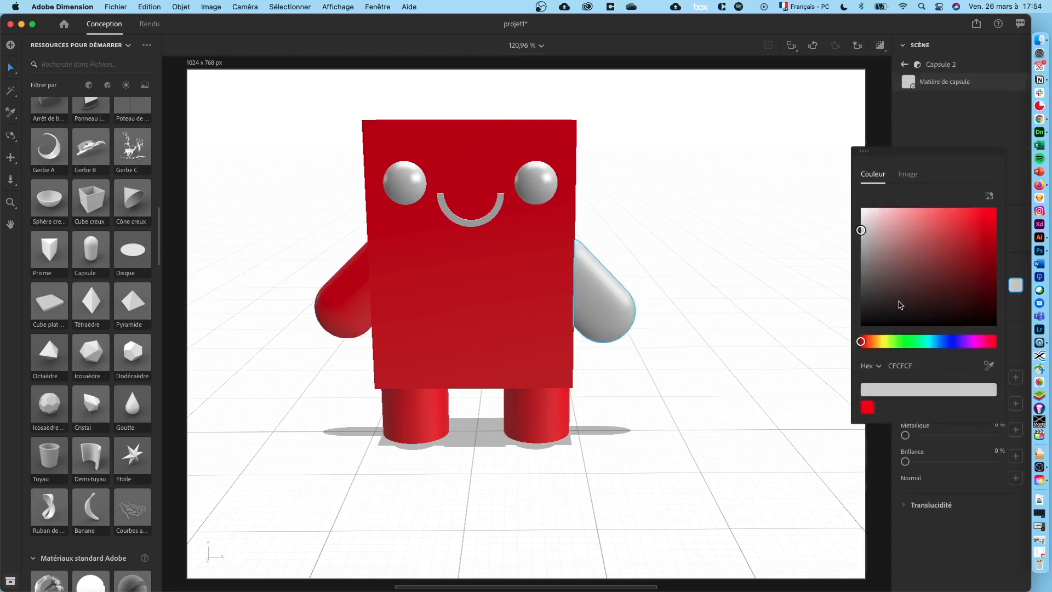
{"action": "left_click", "coordinate": [868, 408]}
{"action": "left_click", "coordinate": [683, 277]}
Examine the finished character from the front and side with the render preview on, and turn the preview off again.
{"action": "right_click_drag", "start_coordinate": [683, 277], "coordinate": [759, 269]}
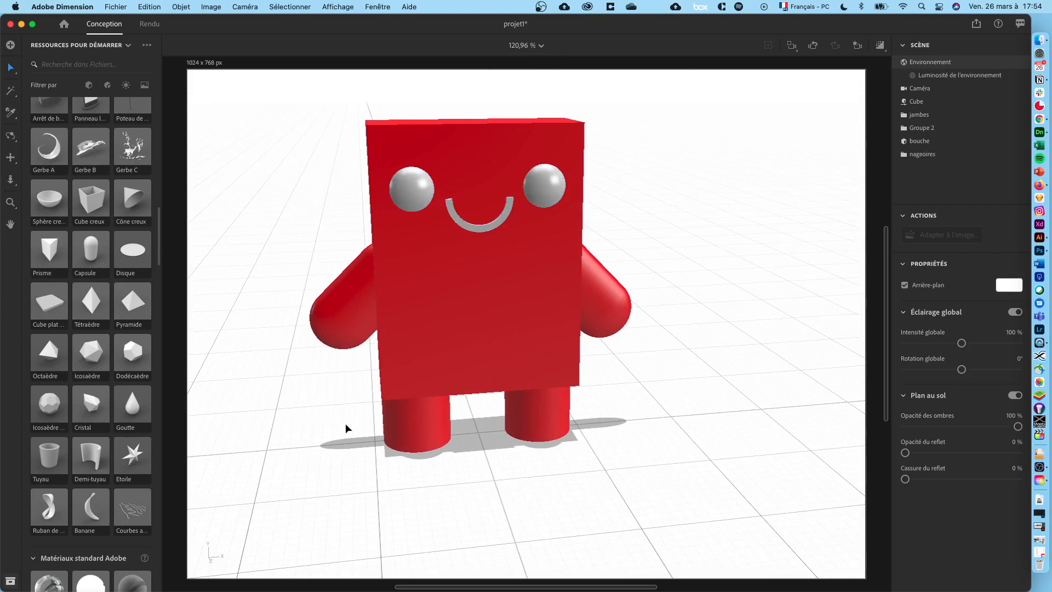
{"action": "right_click_drag", "start_coordinate": [608, 392], "coordinate": [621, 367]}
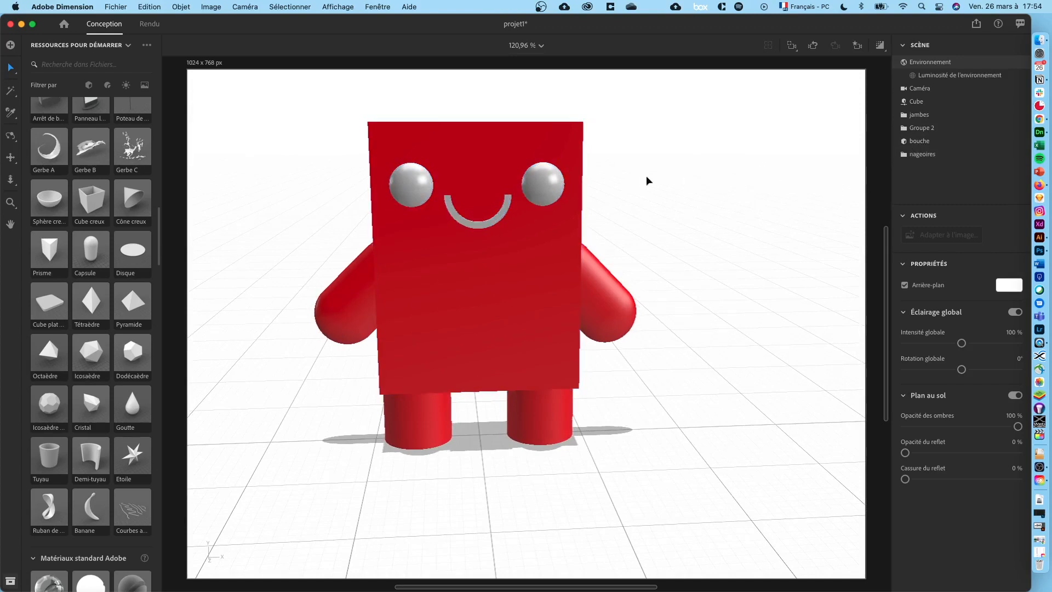
{"action": "middle_click_drag", "start_coordinate": [649, 259], "coordinate": [699, 262]}
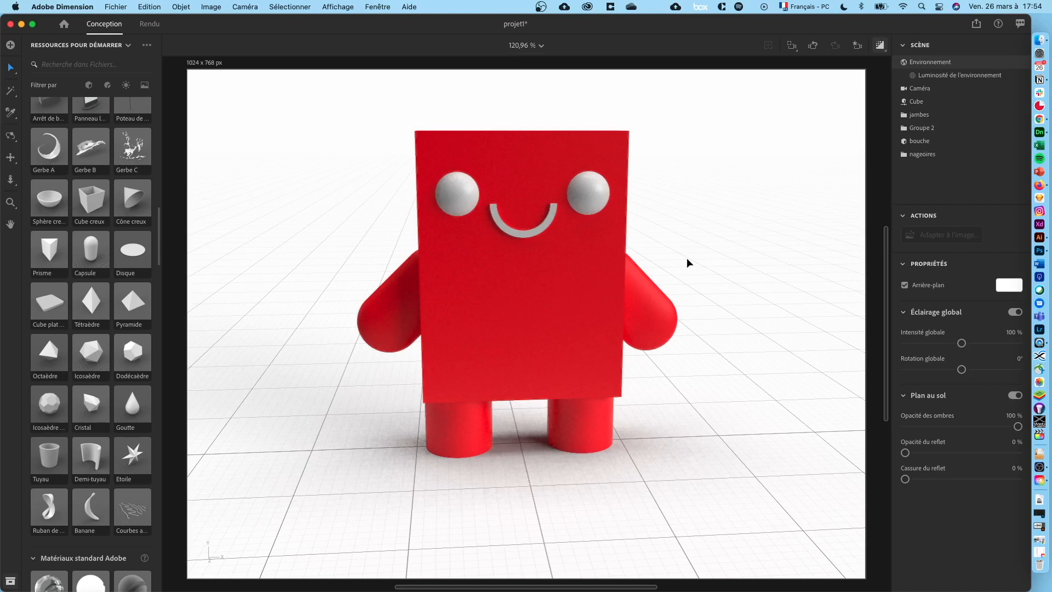
{"action": "left_click", "coordinate": [880, 46]}
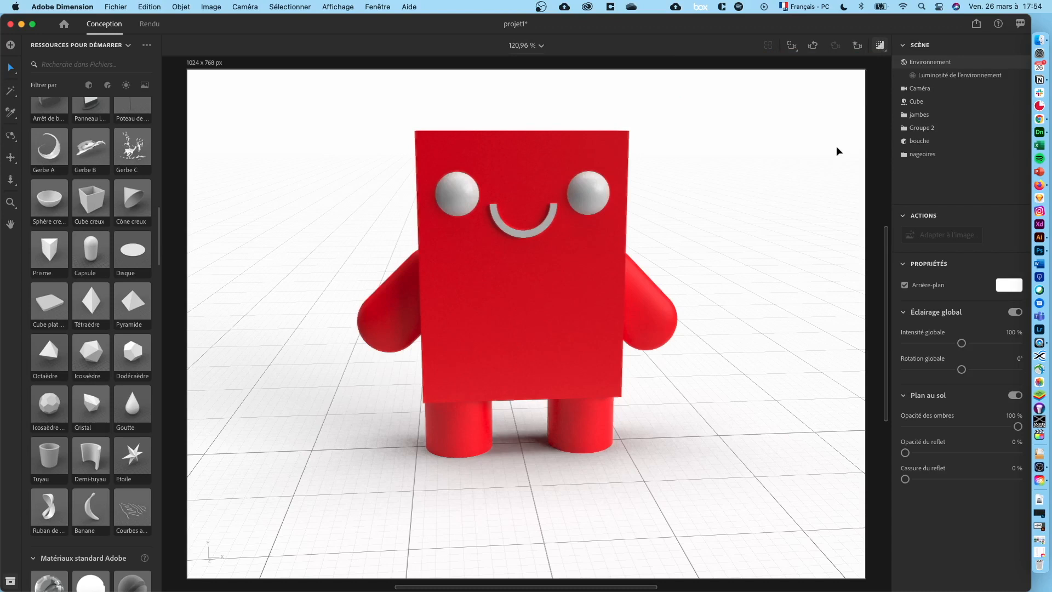
{"action": "right_click_drag", "start_coordinate": [780, 187], "coordinate": [548, 172]}
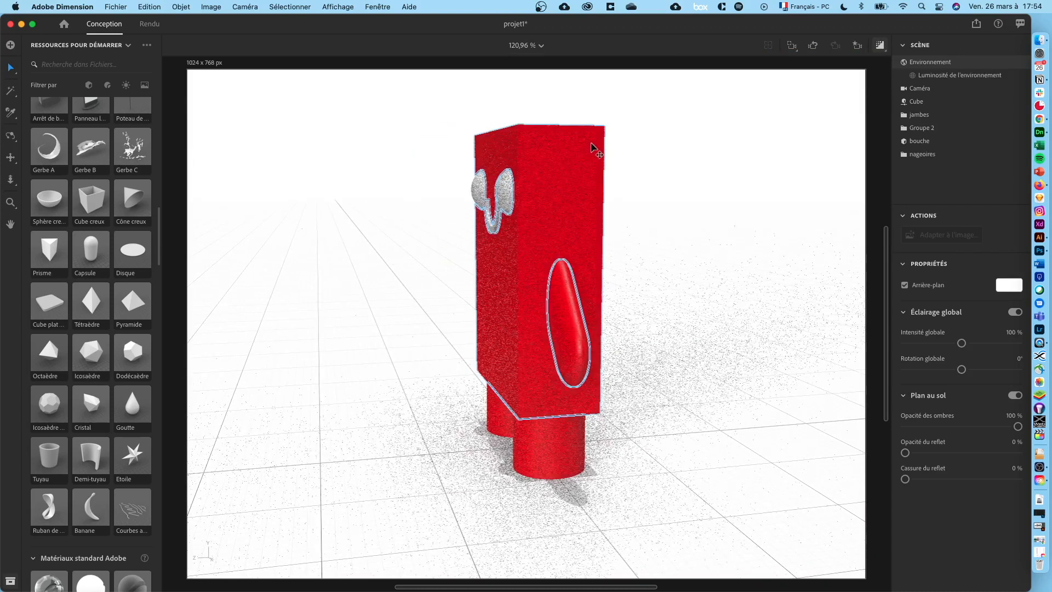
{"action": "left_click", "coordinate": [880, 45]}
{"action": "right_click_drag", "start_coordinate": [359, 263], "coordinate": [574, 257]}
{"action": "middle_click_drag", "start_coordinate": [723, 228], "coordinate": [643, 235]}
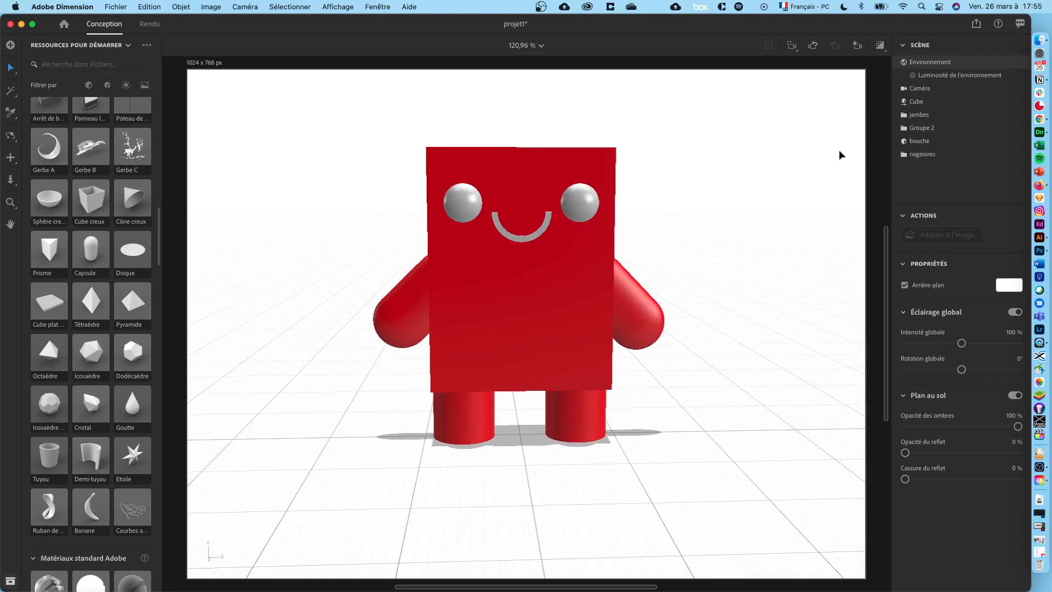
Group the cube, jambes and nageoires under the name Corps and move that group below bouche in the scene hierarchy.
{"action": "left_click", "coordinate": [532, 311]}
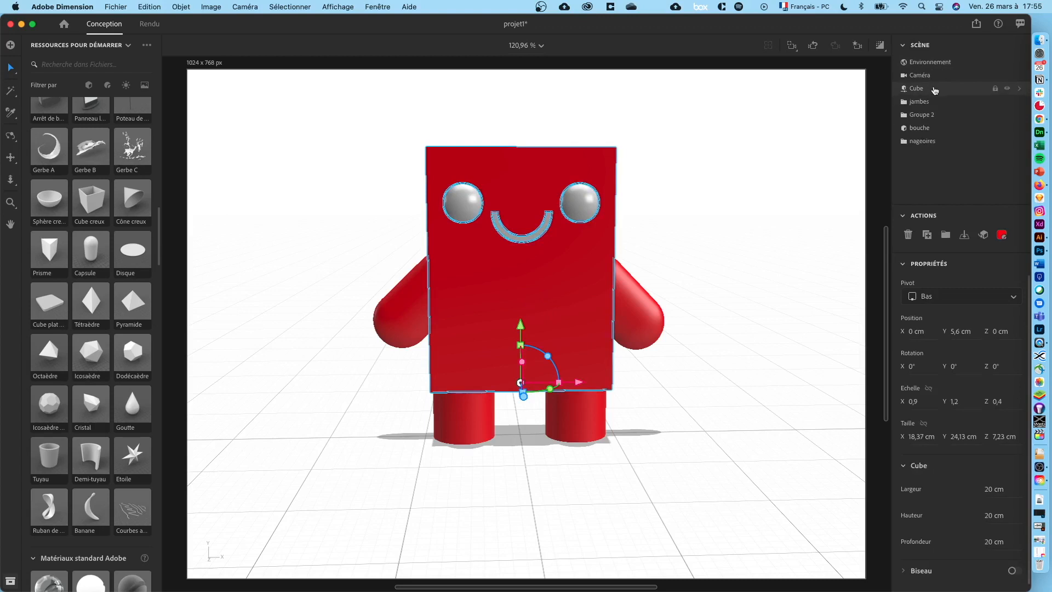
{"action": "left_click", "coordinate": [623, 312], "text": "shift"}
{"action": "left_click", "coordinate": [921, 141]}
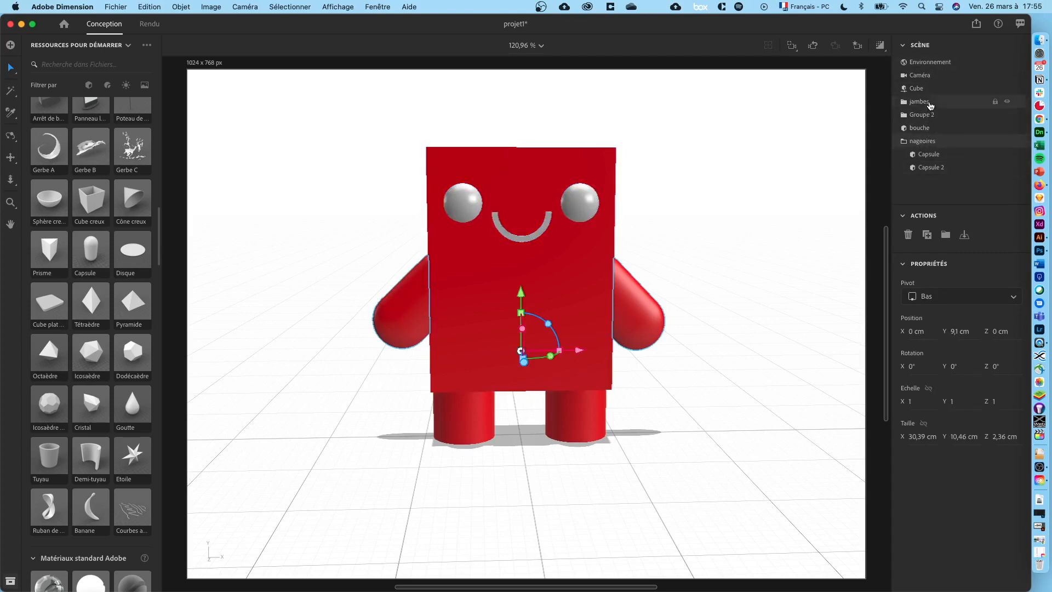
{"action": "left_click", "coordinate": [929, 103]}
{"action": "left_click", "coordinate": [928, 90], "text": "shift"}
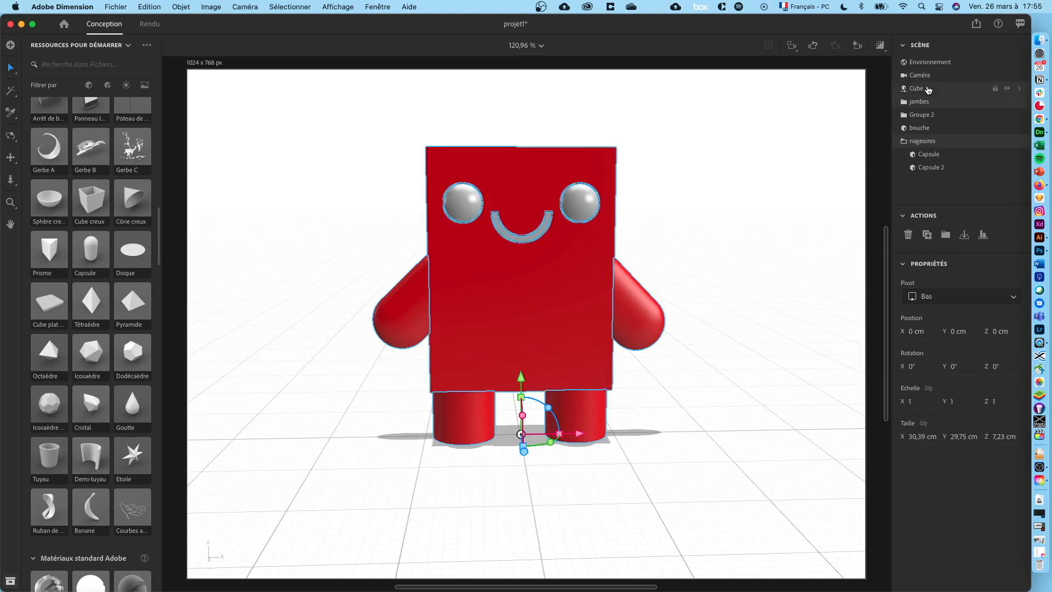
{"action": "key", "text": "super+g"}
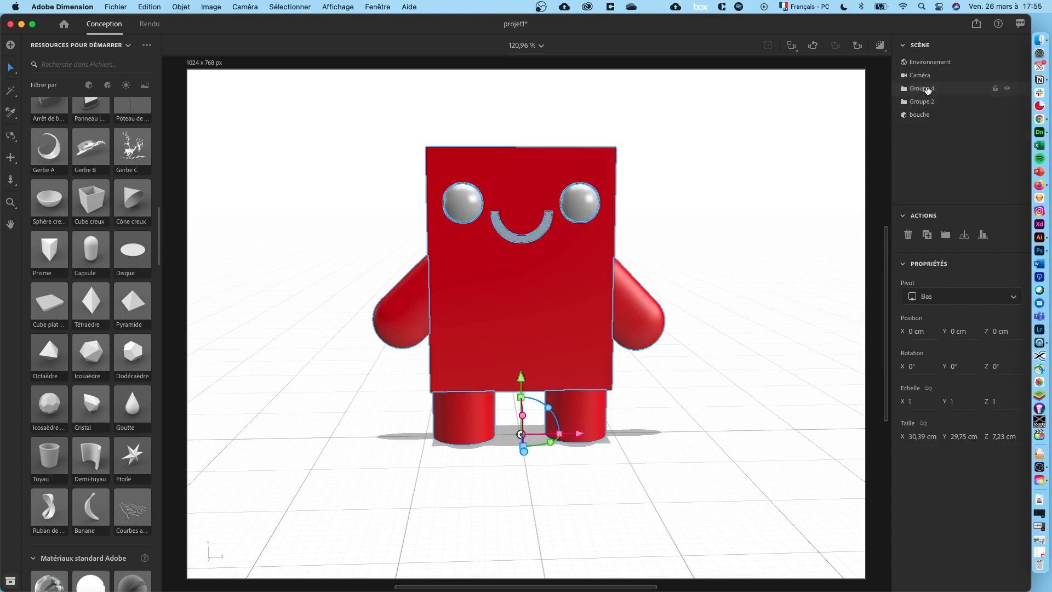
{"action": "double_click", "coordinate": [927, 89]}
{"action": "type", "text": ">"}
{"action": "key", "text": "Return"}
{"action": "left_click_drag", "start_coordinate": [912, 91], "coordinate": [929, 121]}
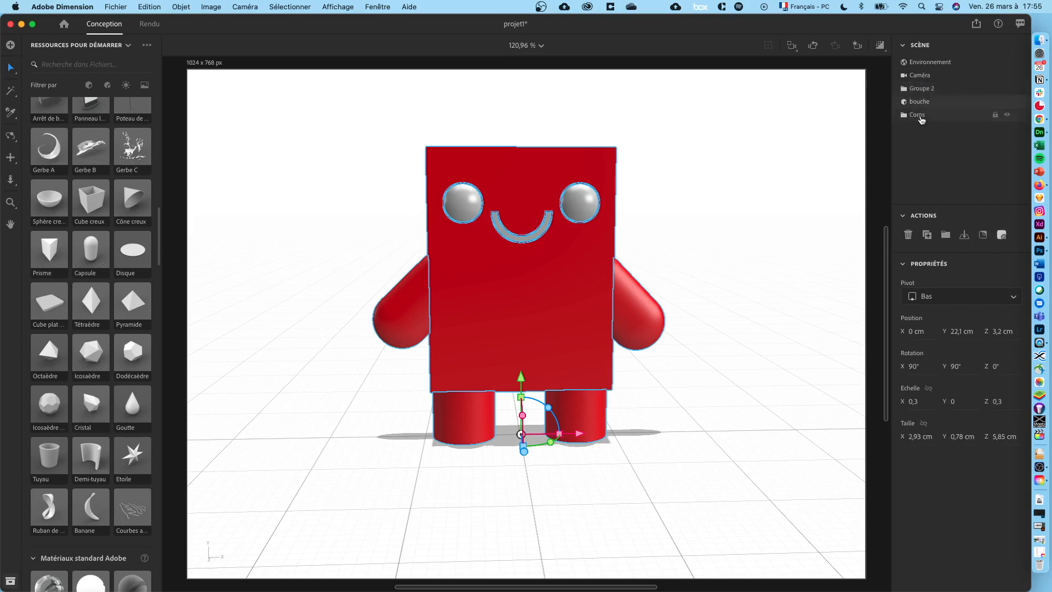
Rename the group holding the two eye spheres as yeux.
{"action": "left_click", "coordinate": [920, 102]}
{"action": "left_click", "coordinate": [927, 89]}
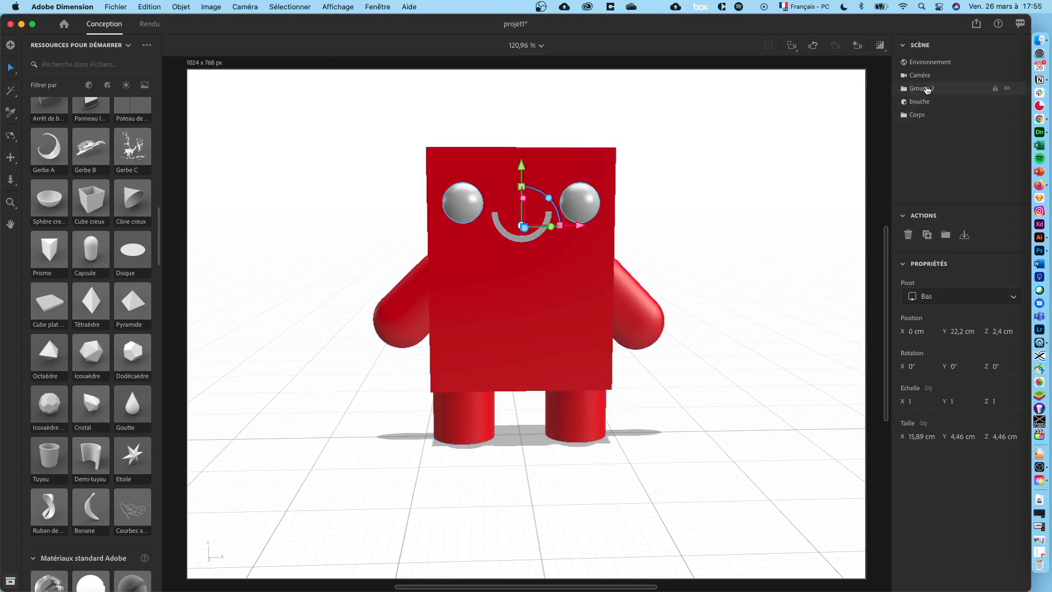
{"action": "double_click", "coordinate": [925, 90]}
{"action": "type", "text": "yeux"}
{"action": "key", "text": "Return"}
Group yeux and bouche together and name the group Tete.
{"action": "left_click", "coordinate": [922, 103]}
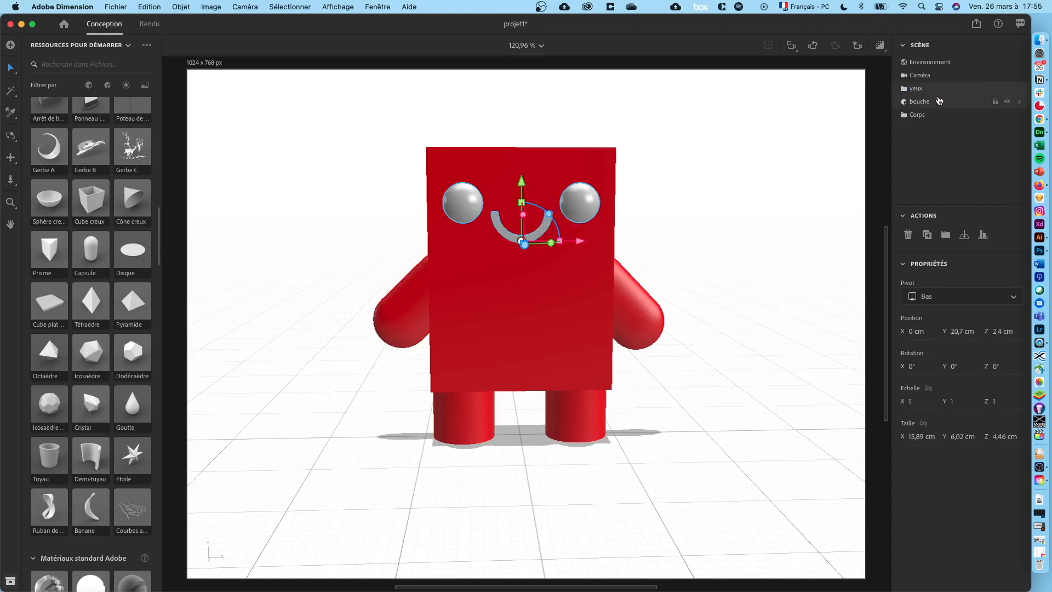
{"action": "double_click", "coordinate": [924, 90]}
{"action": "key", "text": "Return"}
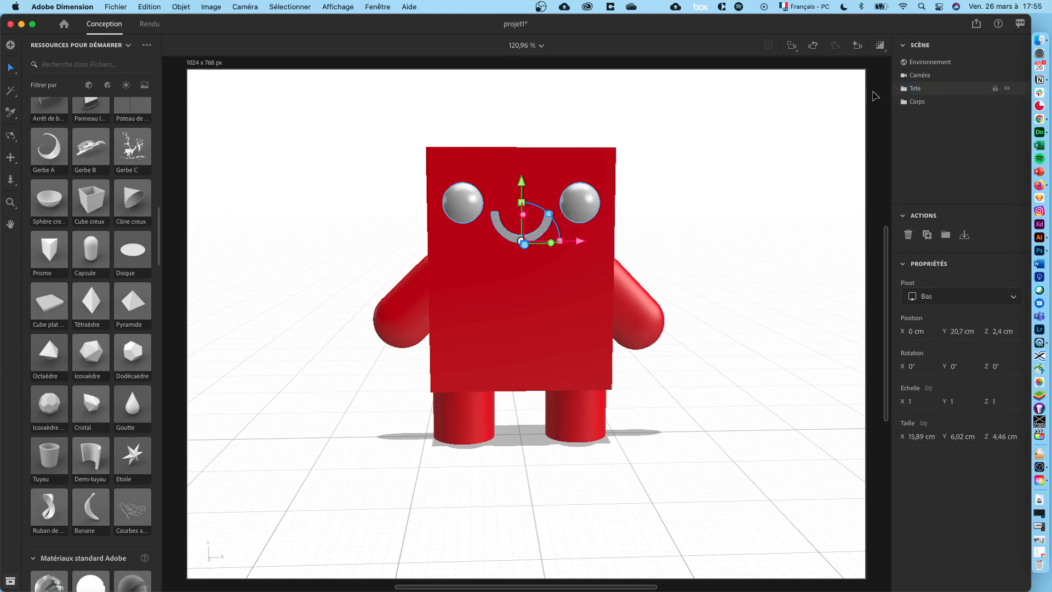
Try the Gélatine material on the body cube and one of the arm capsules.
{"action": "scroll", "coordinate": [122, 243], "scroll_direction": "down", "scroll_amount": 8}
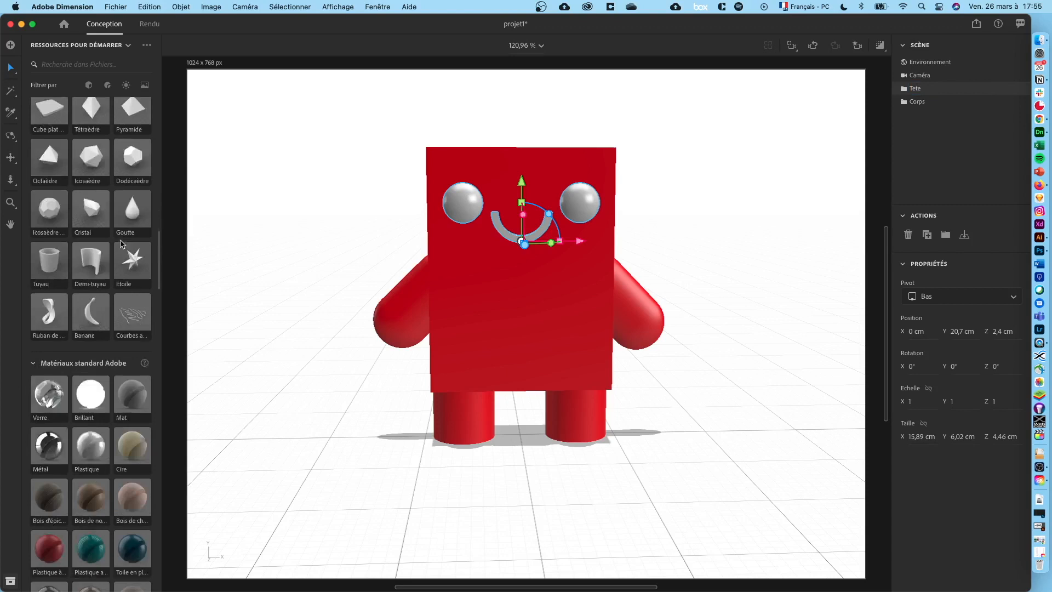
{"action": "scroll", "coordinate": [121, 254], "scroll_direction": "down", "scroll_amount": 1}
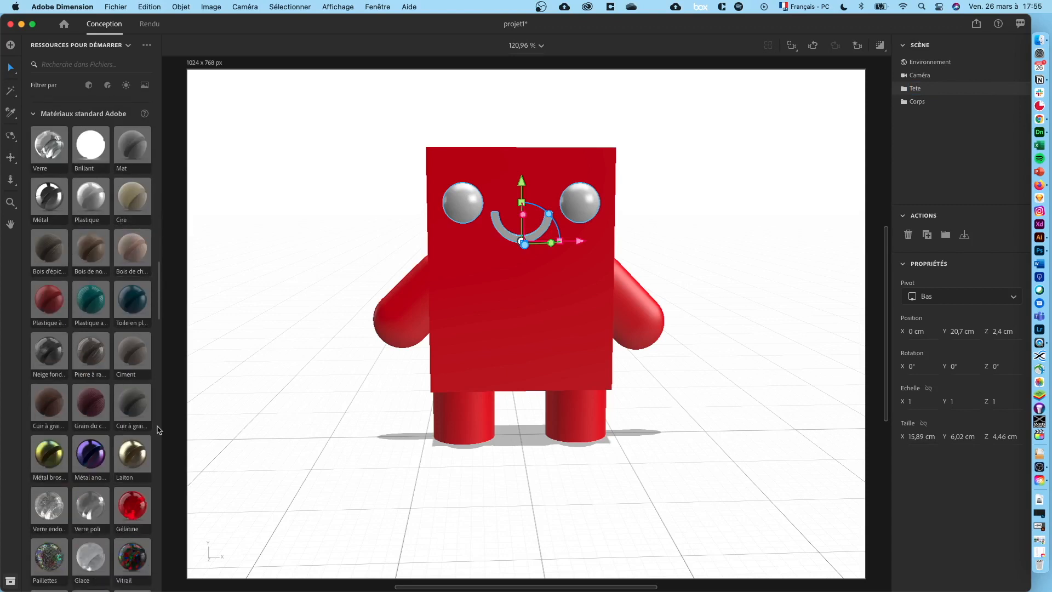
{"action": "left_click_drag", "start_coordinate": [133, 505], "coordinate": [537, 318]}
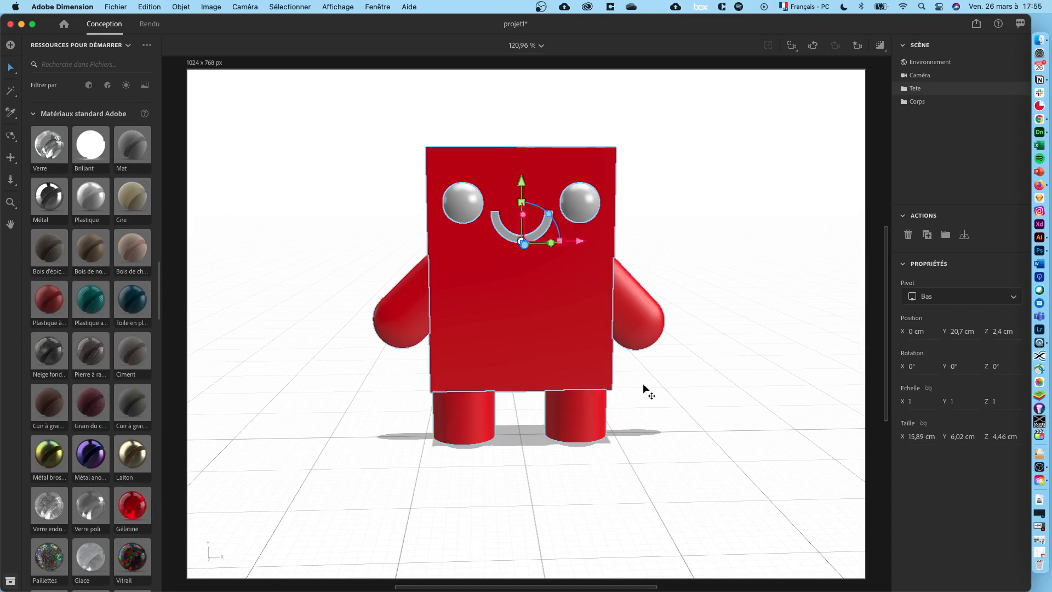
{"action": "double_click", "coordinate": [557, 315]}
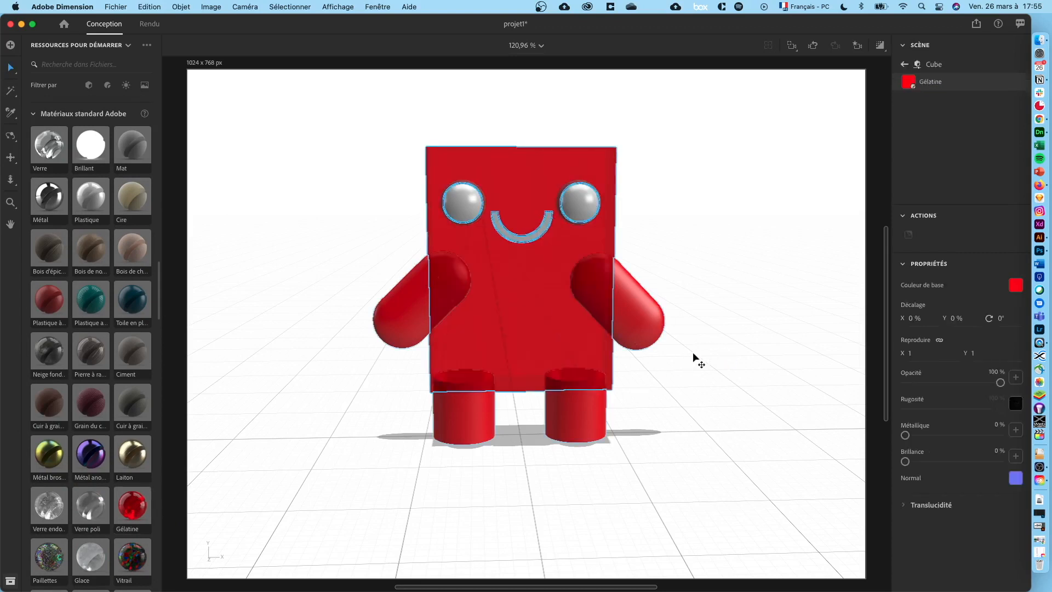
{"action": "right_click_drag", "start_coordinate": [692, 427], "coordinate": [712, 368]}
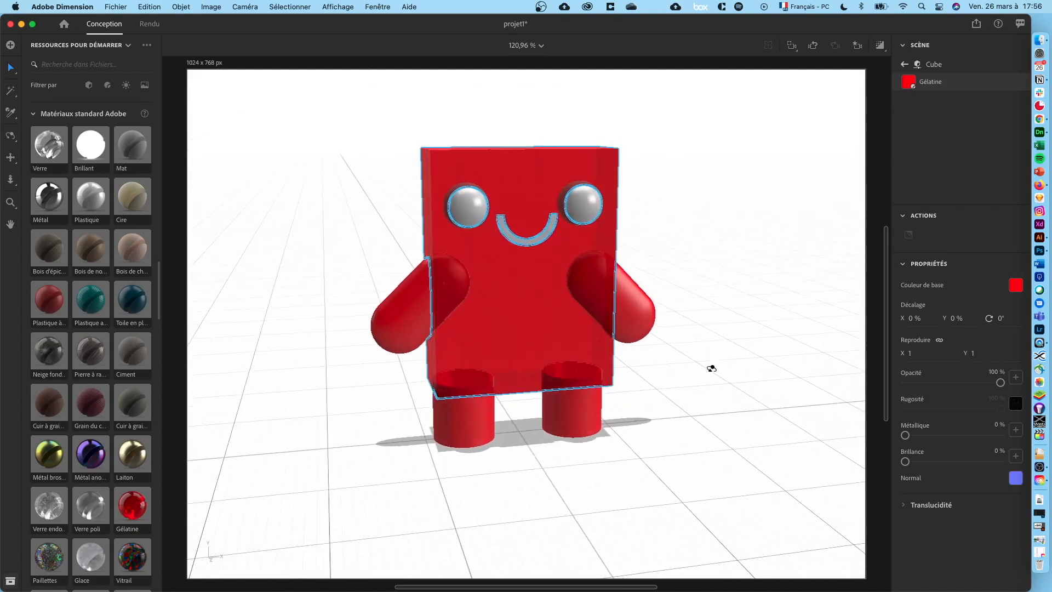
{"action": "left_click_drag", "start_coordinate": [126, 525], "coordinate": [404, 299]}
{"action": "right_click_drag", "start_coordinate": [592, 329], "coordinate": [517, 262]}
Try Métal anodisé arc-en-ciel on the body, both arms and both legs, checking it briefly with the render preview.
{"action": "scroll", "coordinate": [139, 419], "scroll_direction": "down", "scroll_amount": 3}
{"action": "left_click_drag", "start_coordinate": [94, 385], "coordinate": [372, 330]}
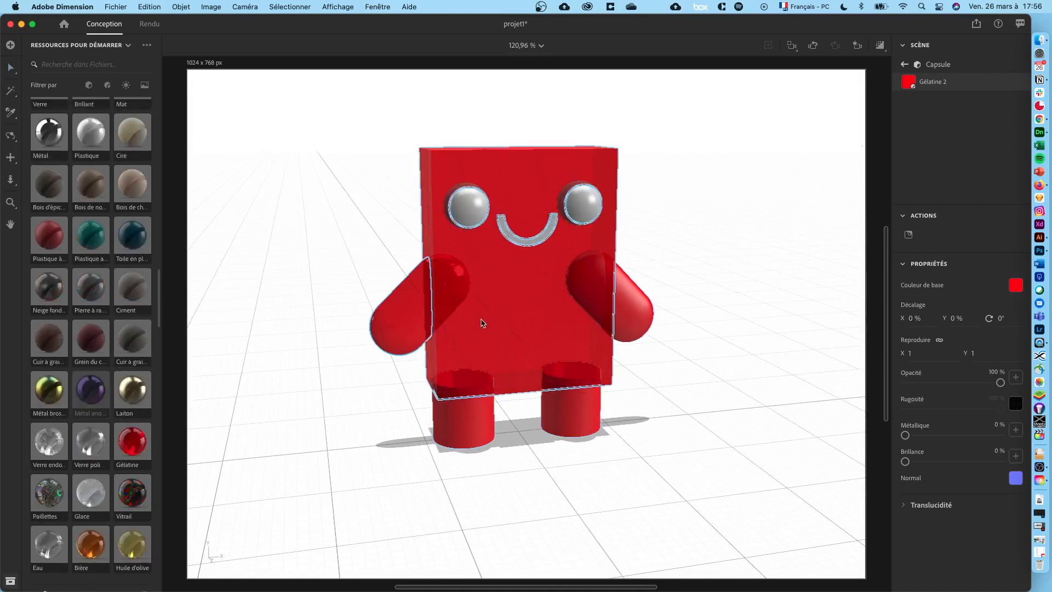
{"action": "left_click_drag", "start_coordinate": [91, 402], "coordinate": [640, 295]}
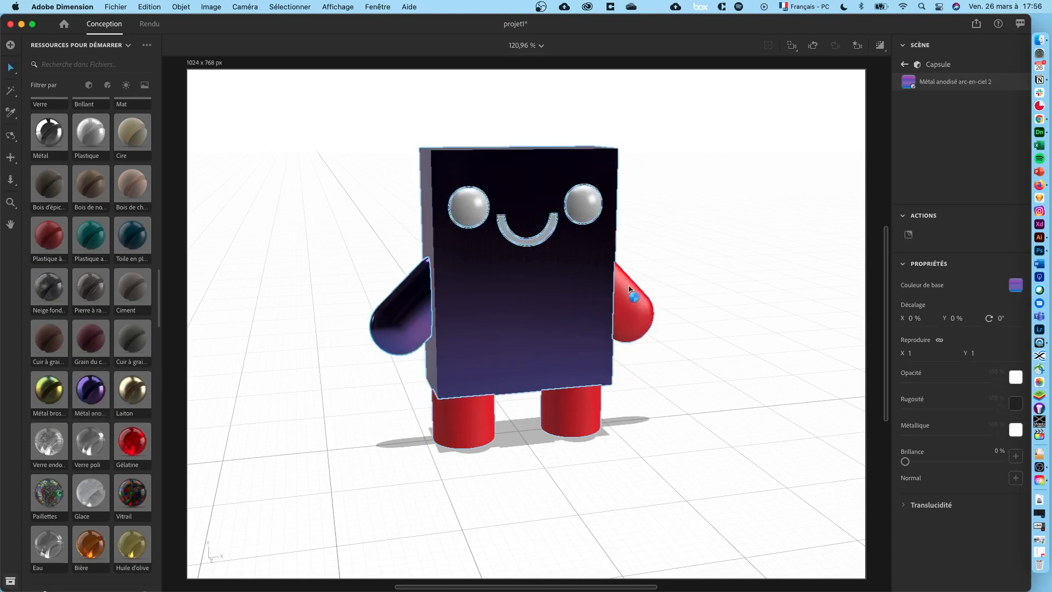
{"action": "left_click_drag", "start_coordinate": [91, 390], "coordinate": [462, 426]}
{"action": "left_click_drag", "start_coordinate": [91, 422], "coordinate": [570, 417]}
{"action": "middle_click_drag", "start_coordinate": [738, 406], "coordinate": [859, 4]}
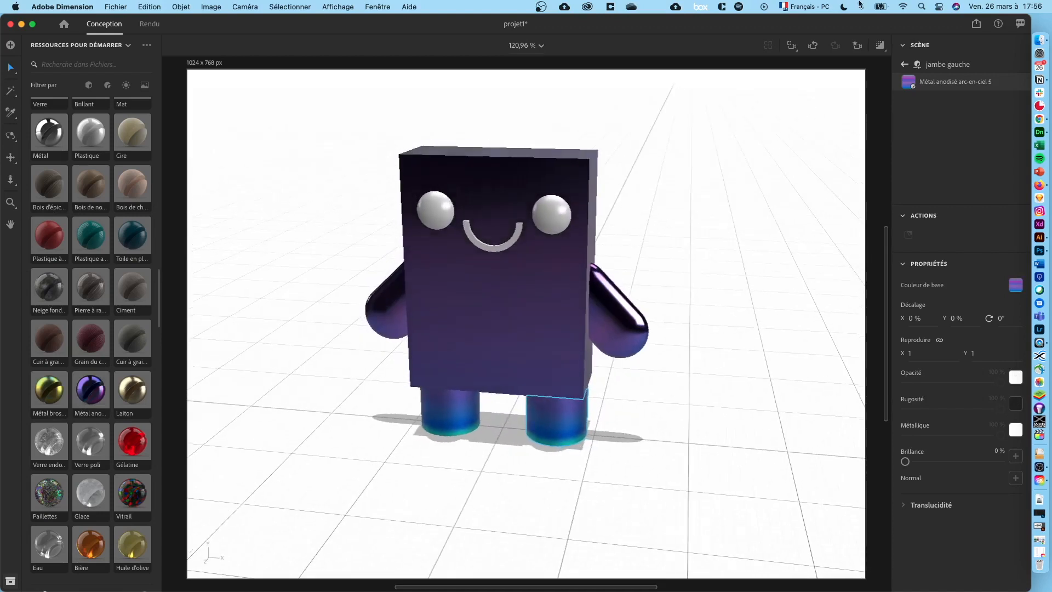
{"action": "left_click", "coordinate": [880, 46]}
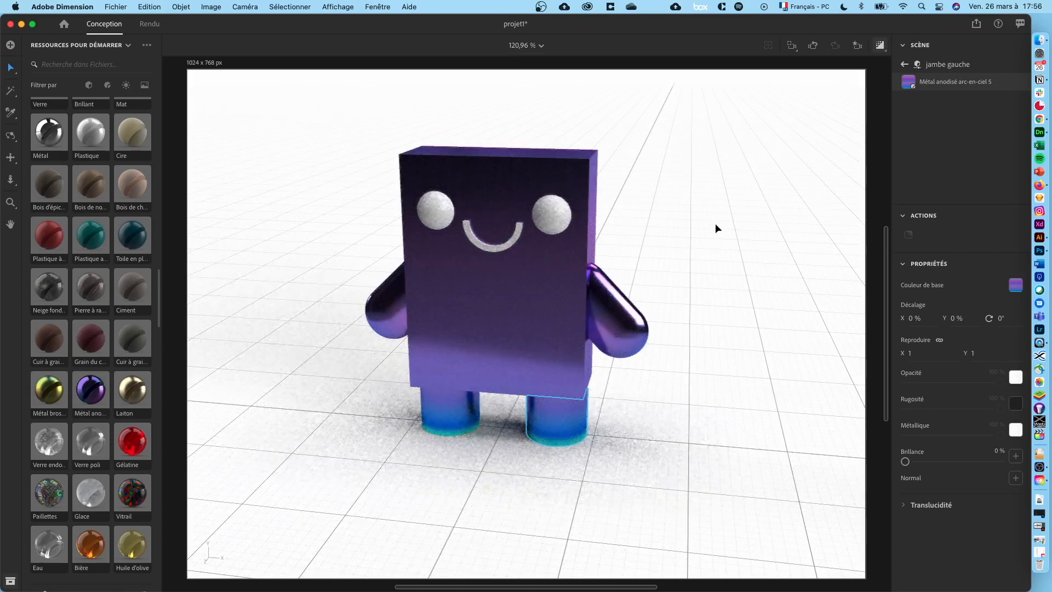
{"action": "left_click", "coordinate": [880, 46]}
Try the Soie douce Substance material on the body cube and both arm capsules.
{"action": "scroll", "coordinate": [116, 361], "scroll_direction": "down", "scroll_amount": 5}
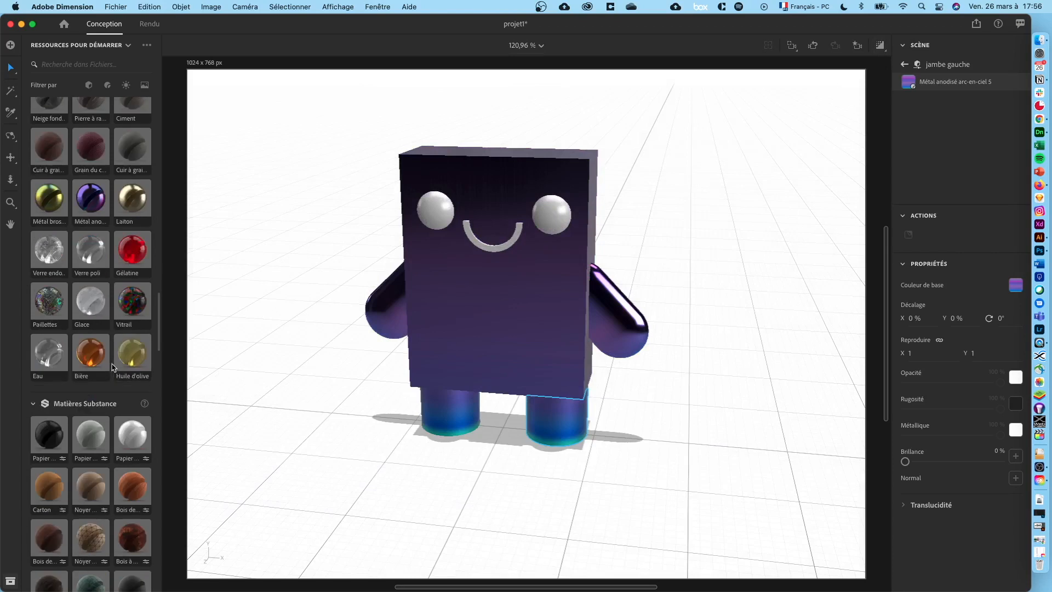
{"action": "scroll", "coordinate": [86, 417], "scroll_direction": "down", "scroll_amount": 2}
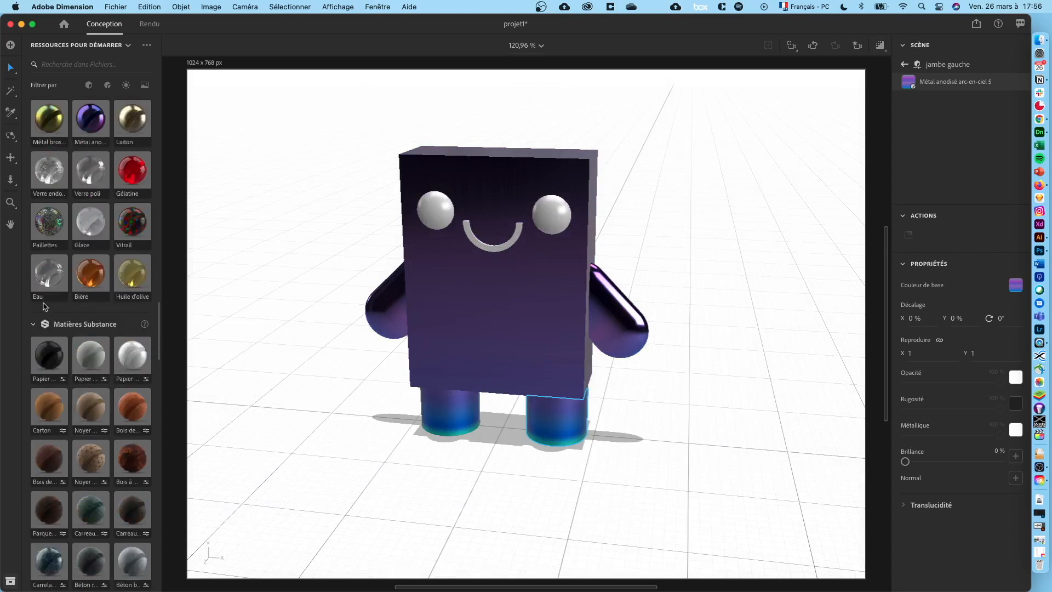
{"action": "scroll", "coordinate": [76, 289], "scroll_direction": "up", "scroll_amount": 5}
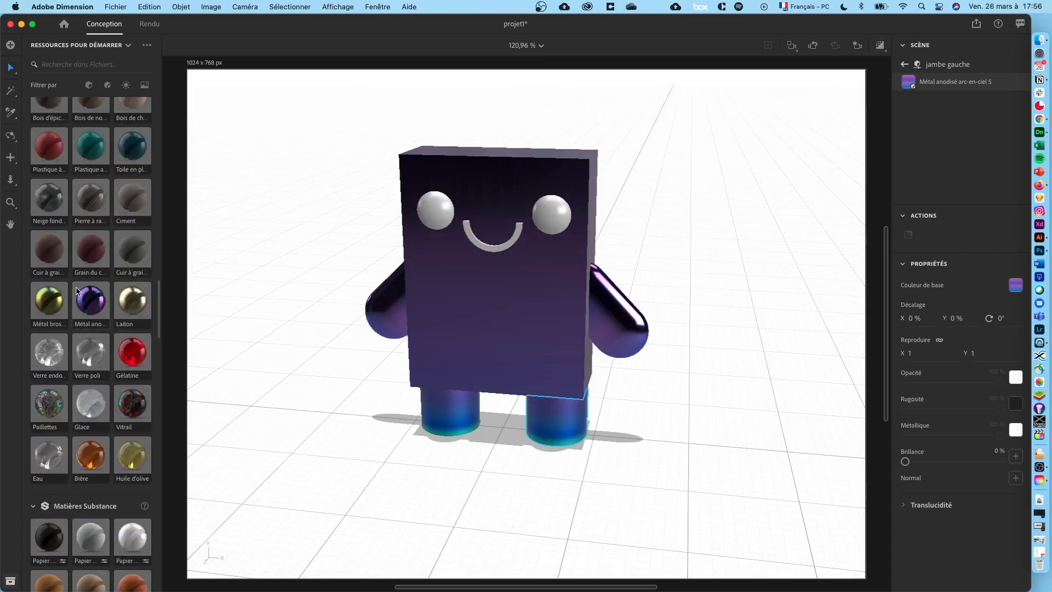
{"action": "scroll", "coordinate": [90, 324], "scroll_direction": "down", "scroll_amount": 10}
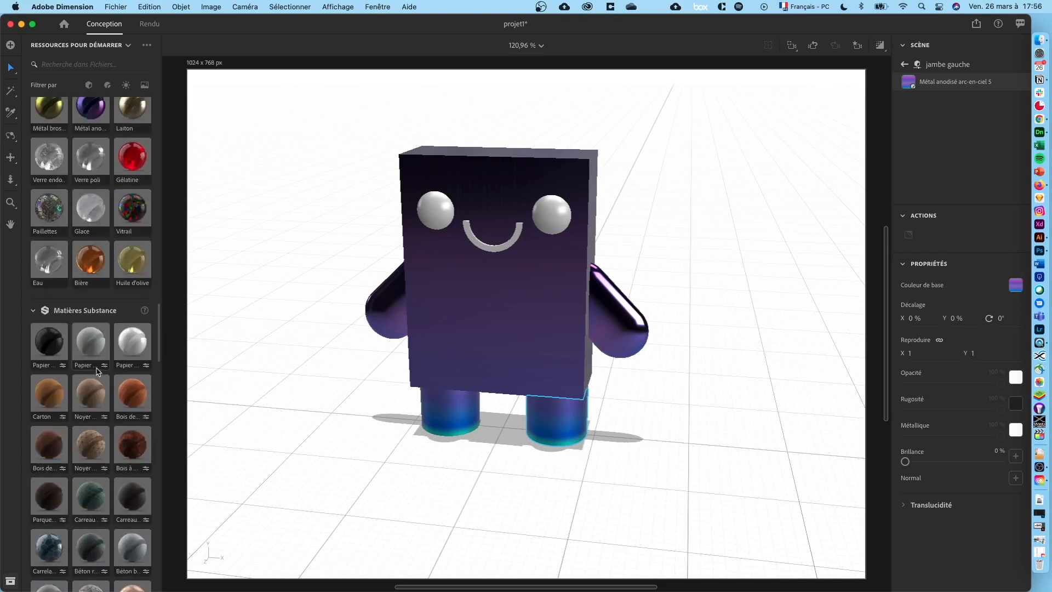
{"action": "scroll", "coordinate": [109, 345], "scroll_direction": "down", "scroll_amount": 3}
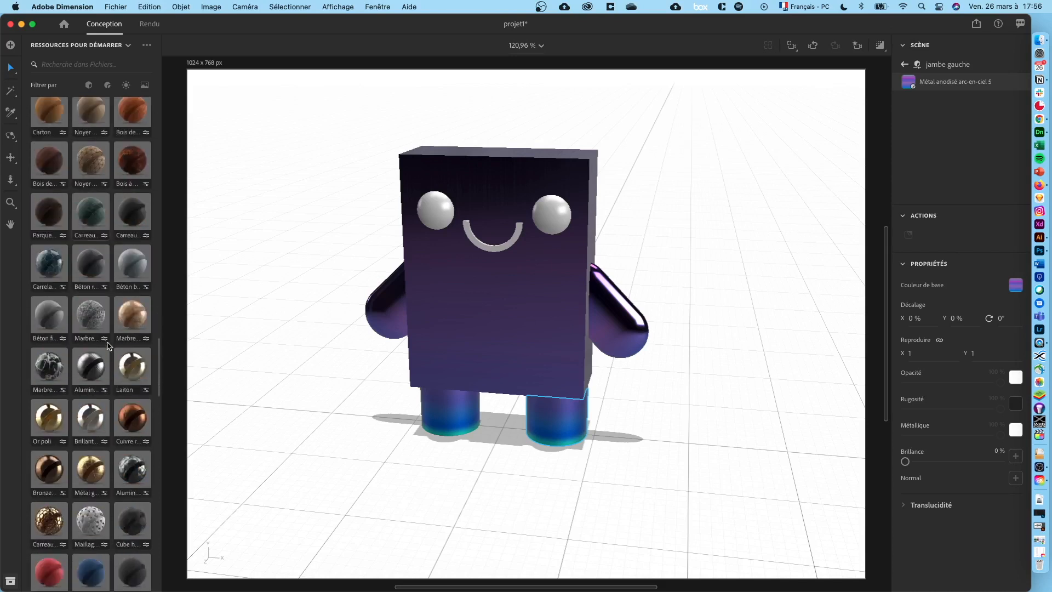
{"action": "scroll", "coordinate": [106, 349], "scroll_direction": "down", "scroll_amount": 5}
{"action": "scroll", "coordinate": [98, 383], "scroll_direction": "down", "scroll_amount": 1}
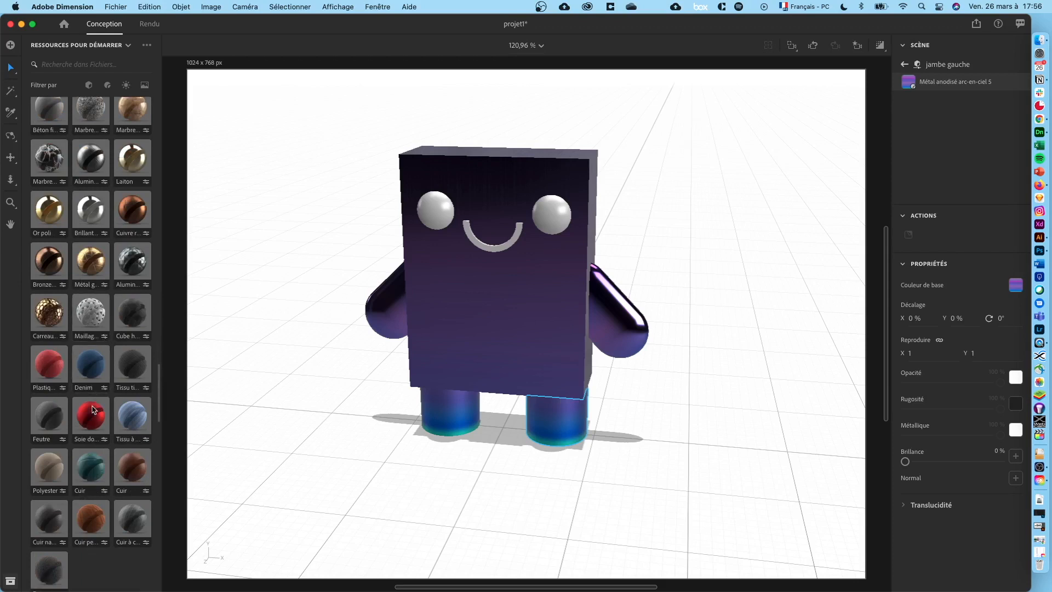
{"action": "left_click_drag", "start_coordinate": [93, 413], "coordinate": [178, 356]}
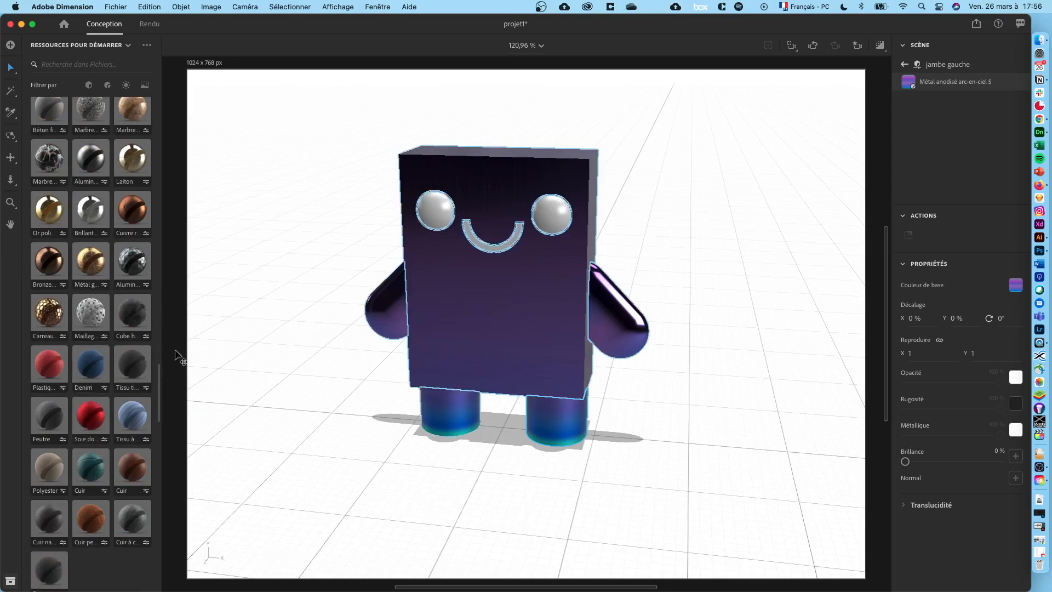
{"action": "left_click", "coordinate": [92, 425]}
{"action": "left_click_drag", "start_coordinate": [91, 417], "coordinate": [261, 333]}
{"action": "left_click_drag", "start_coordinate": [91, 429], "coordinate": [626, 340]}
Try Soie douce on both legs as well and examine the character in the render preview.
{"action": "left_click_drag", "start_coordinate": [109, 421], "coordinate": [463, 419]}
{"action": "middle_click_drag", "start_coordinate": [716, 380], "coordinate": [768, 364]}
{"action": "left_click_drag", "start_coordinate": [88, 421], "coordinate": [580, 410]}
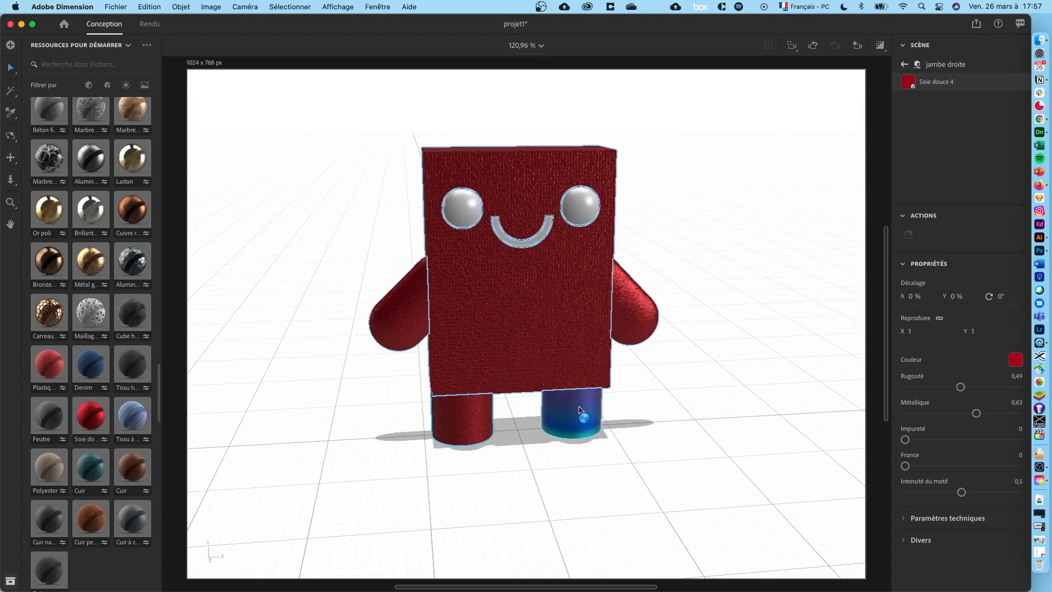
{"action": "left_click", "coordinate": [880, 46]}
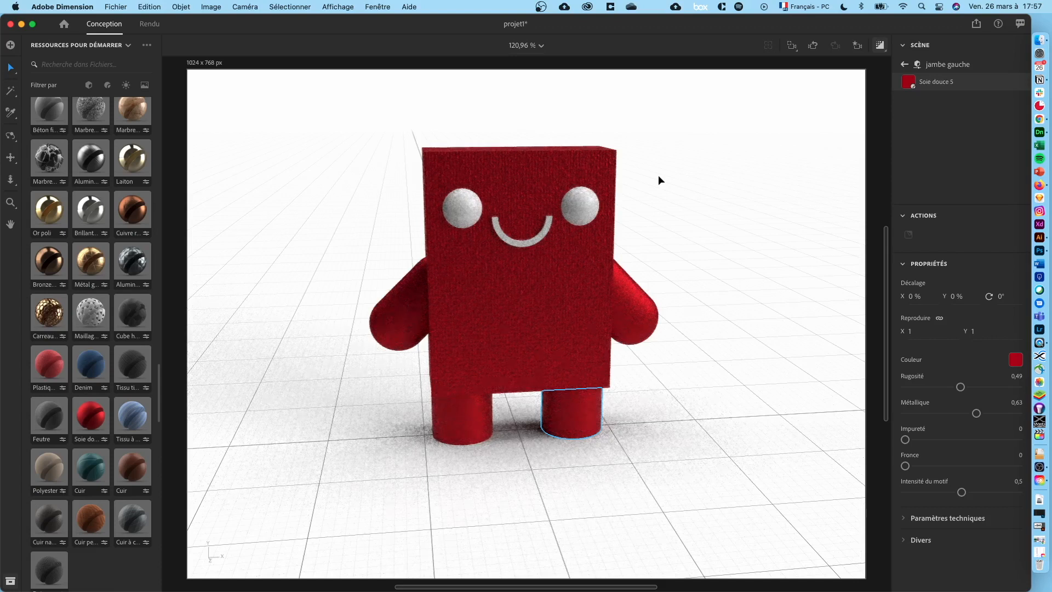
{"action": "left_click_drag", "start_coordinate": [737, 273], "coordinate": [726, 284]}
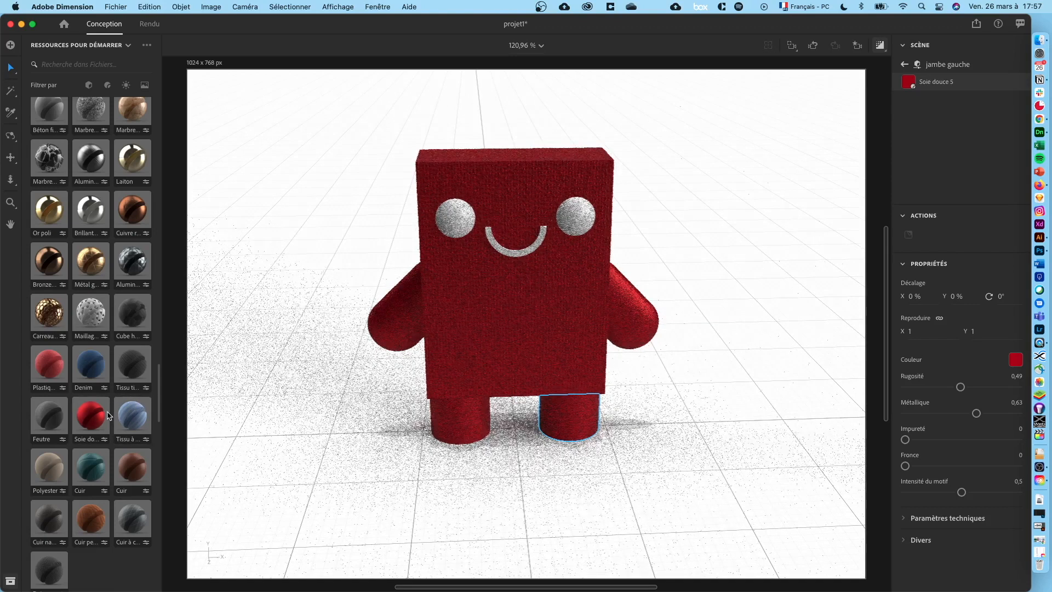
Try Plastique rempli de paillettes métalliques on the body cube and turn the render preview off.
{"action": "scroll", "coordinate": [110, 412], "scroll_direction": "down", "scroll_amount": 2}
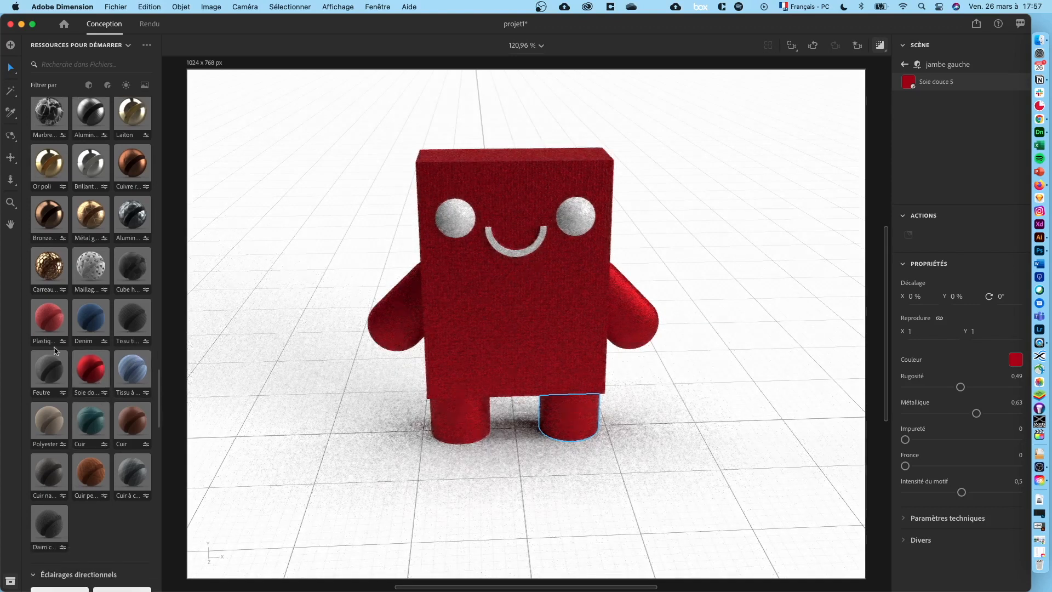
{"action": "left_click_drag", "start_coordinate": [48, 325], "coordinate": [521, 331]}
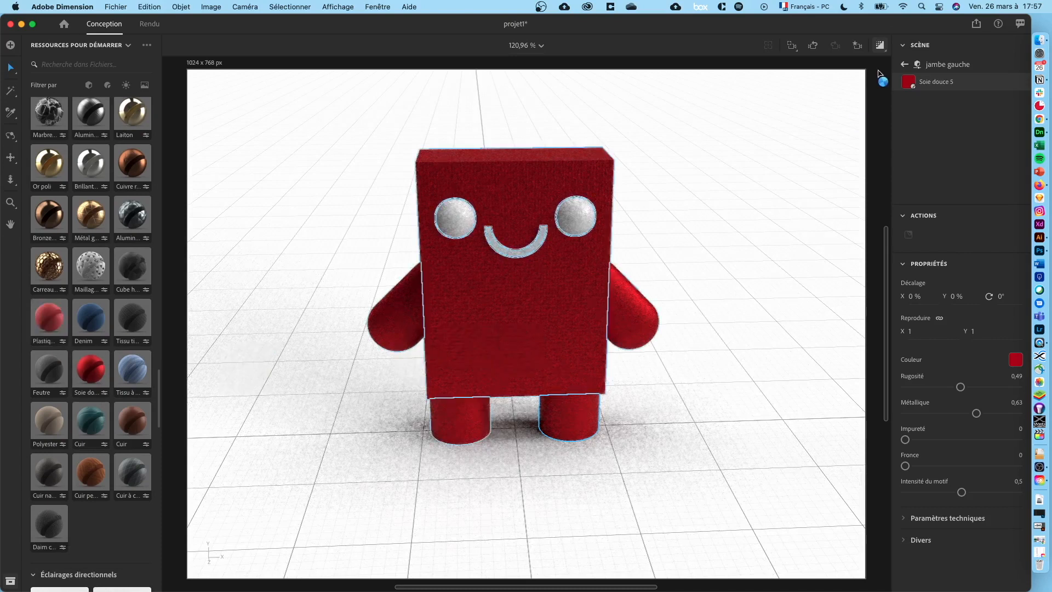
{"action": "left_click", "coordinate": [880, 45]}
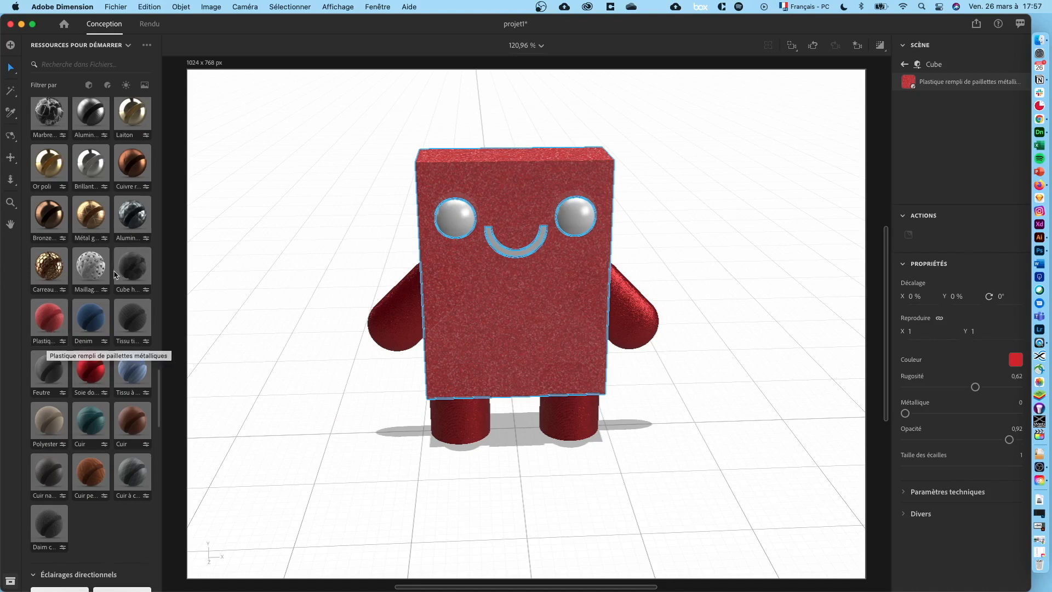
Apply the Plastique à grain fin material to the body, both arms and both legs, and turn the render preview on.
{"action": "scroll", "coordinate": [120, 299], "scroll_direction": "up", "scroll_amount": 15}
{"action": "scroll", "coordinate": [120, 299], "scroll_direction": "up", "scroll_amount": 1}
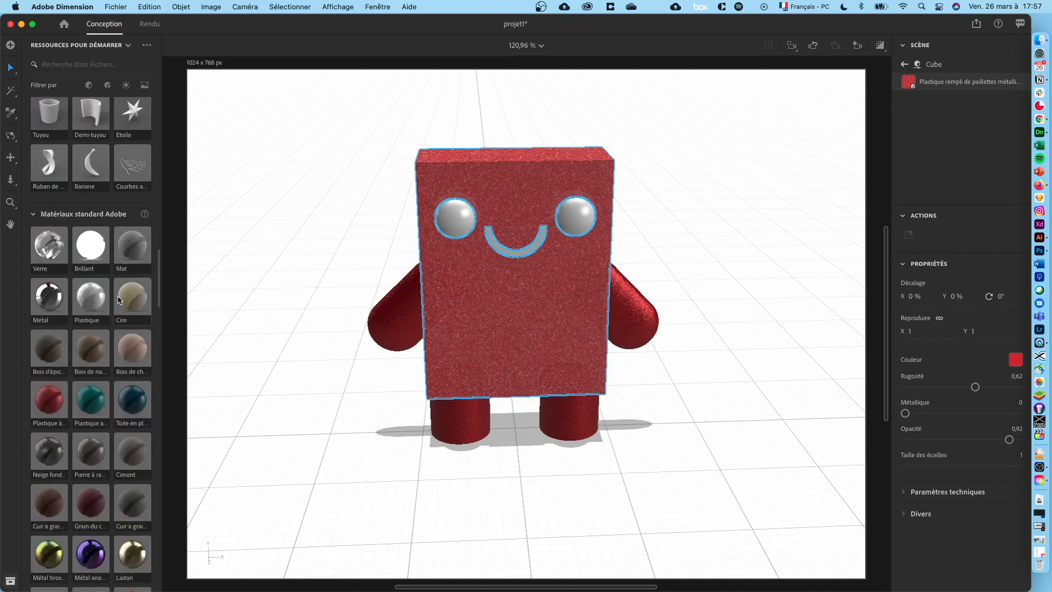
{"action": "left_click_drag", "start_coordinate": [54, 416], "coordinate": [416, 337]}
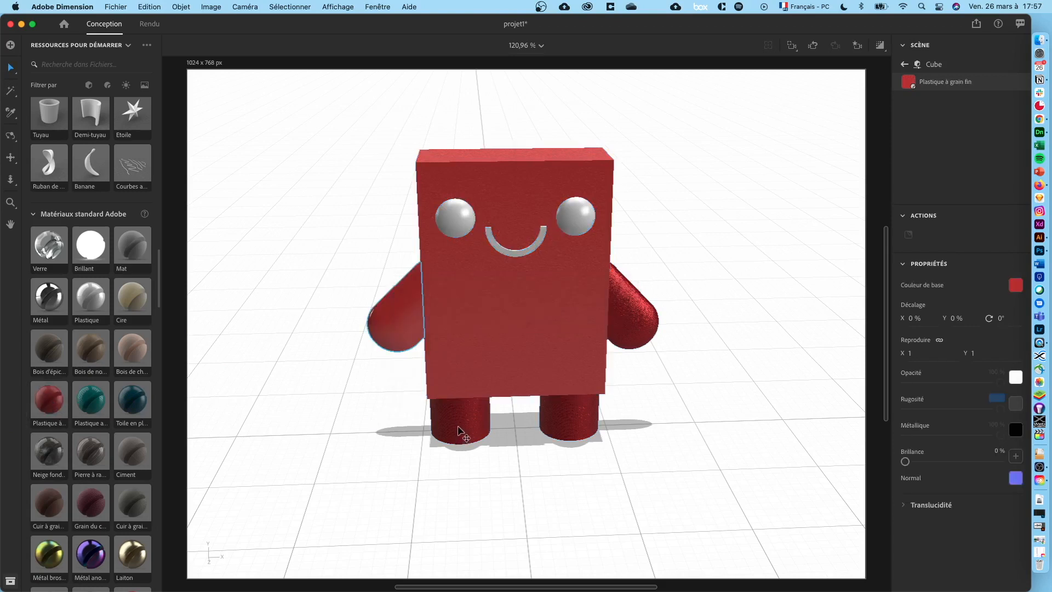
{"action": "left_click_drag", "start_coordinate": [51, 401], "coordinate": [636, 335]}
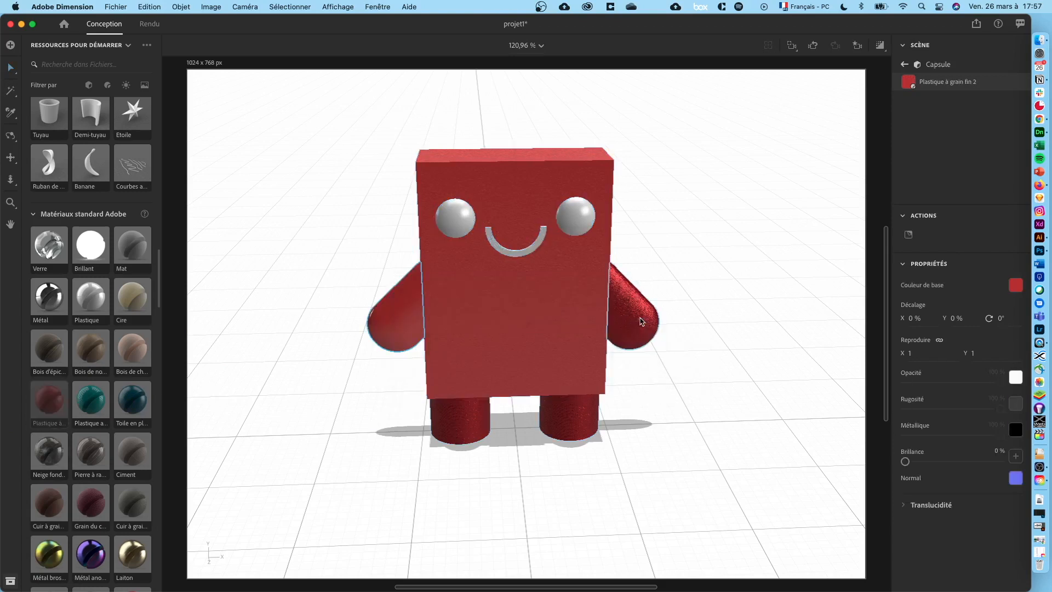
{"action": "left_click_drag", "start_coordinate": [50, 401], "coordinate": [575, 408]}
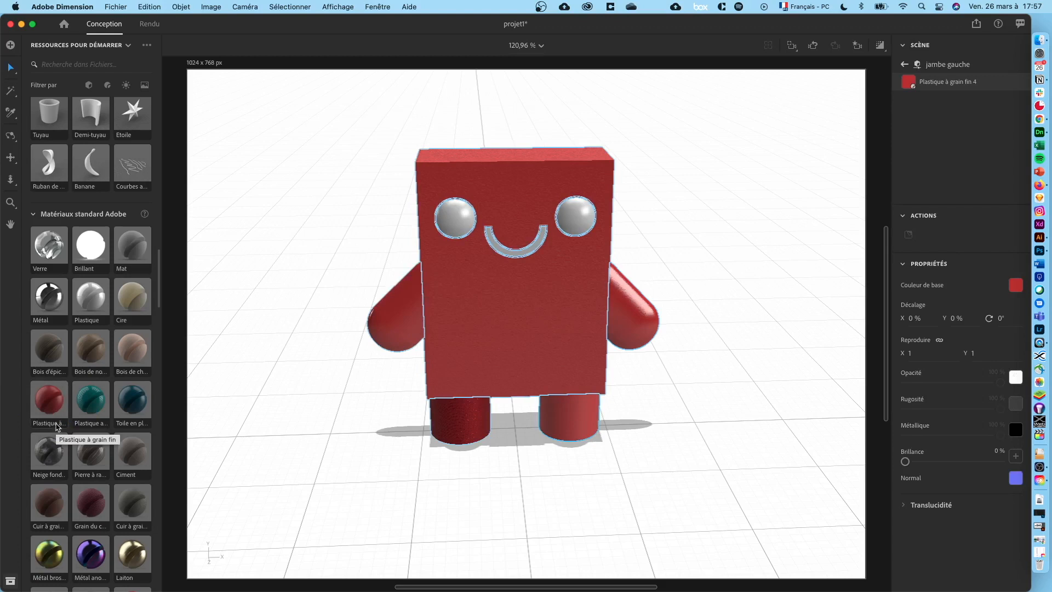
{"action": "left_click_drag", "start_coordinate": [49, 400], "coordinate": [454, 421]}
{"action": "left_click", "coordinate": [880, 45]}
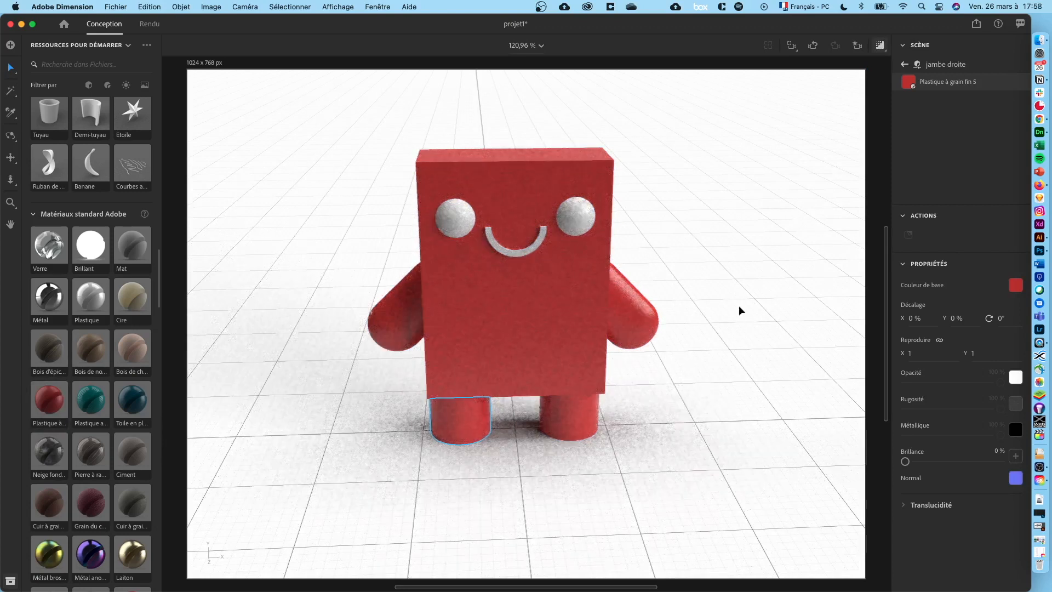
Try the Papier brillant à rayures Substance material on both eye spheres and view the character from other angles.
{"action": "left_click_drag", "start_coordinate": [748, 372], "coordinate": [718, 347]}
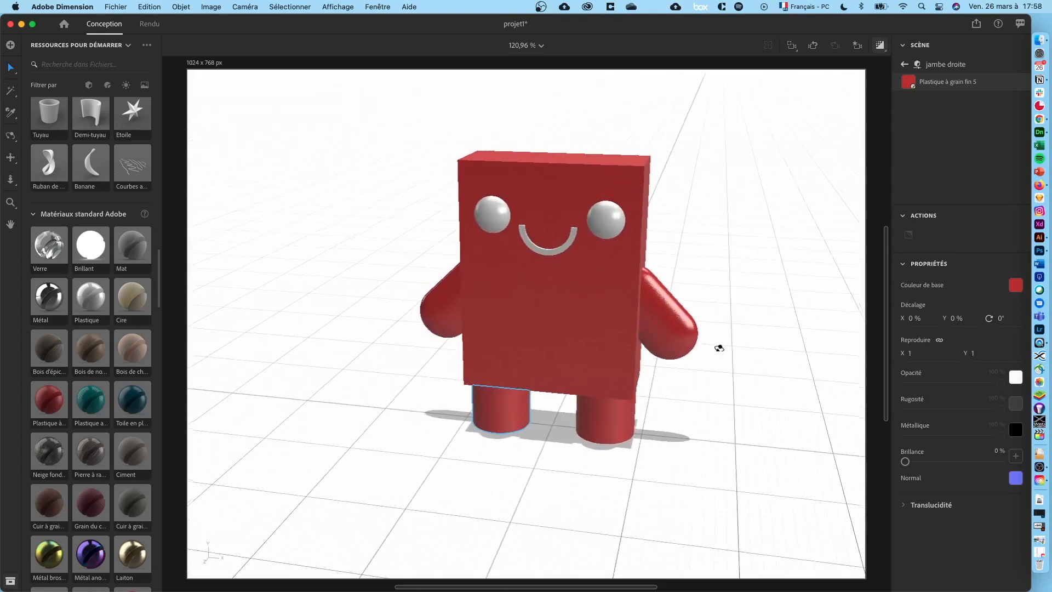
{"action": "scroll", "coordinate": [83, 392], "scroll_direction": "down", "scroll_amount": 5}
{"action": "scroll", "coordinate": [84, 393], "scroll_direction": "down", "scroll_amount": 6}
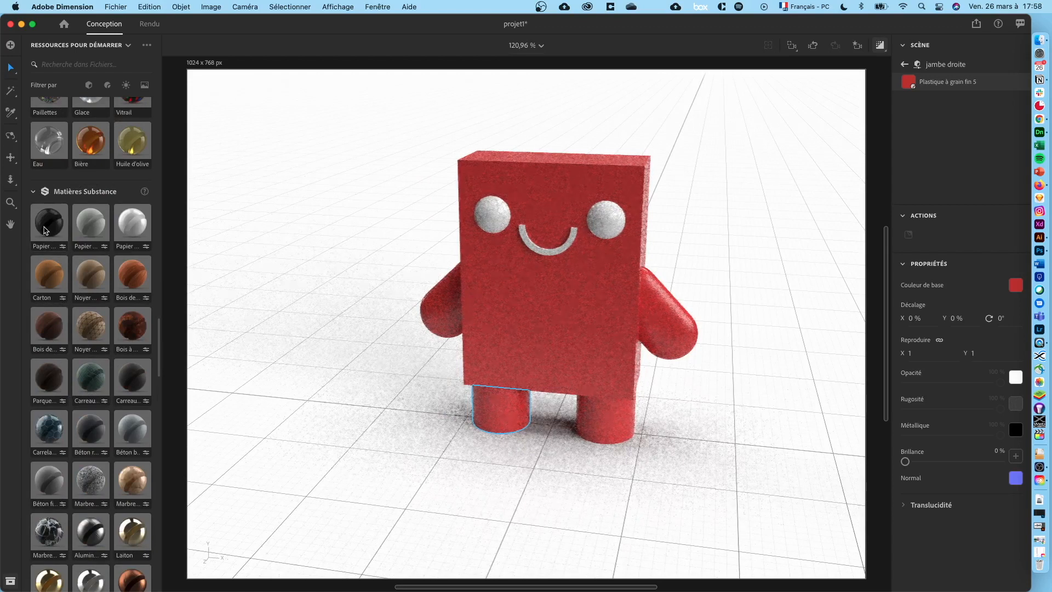
{"action": "left_click_drag", "start_coordinate": [45, 223], "coordinate": [489, 219]}
{"action": "left_click_drag", "start_coordinate": [45, 227], "coordinate": [618, 225]}
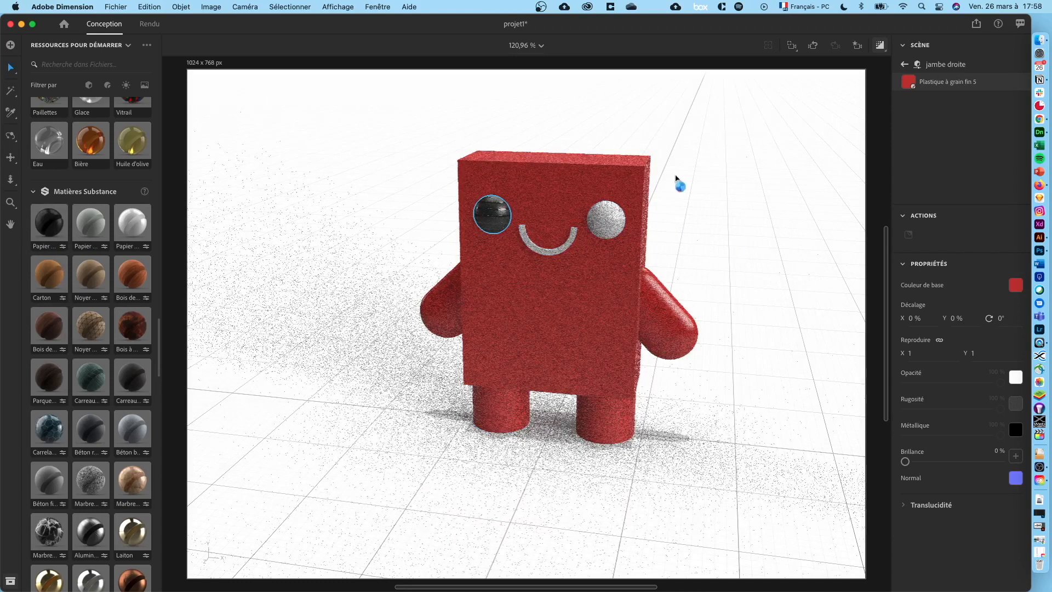
{"action": "right_click_drag", "start_coordinate": [679, 222], "coordinate": [776, 207]}
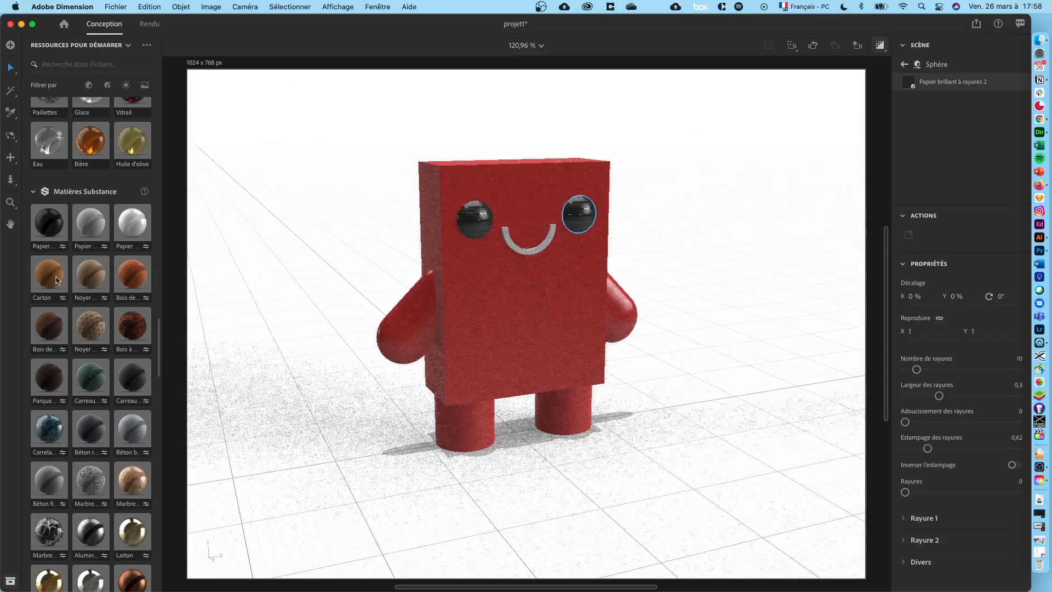
Try the standard Brillant material on the Tete group's eyes and mouth.
{"action": "scroll", "coordinate": [27, 272], "scroll_direction": "down", "scroll_amount": 5}
{"action": "scroll", "coordinate": [79, 369], "scroll_direction": "down", "scroll_amount": 7}
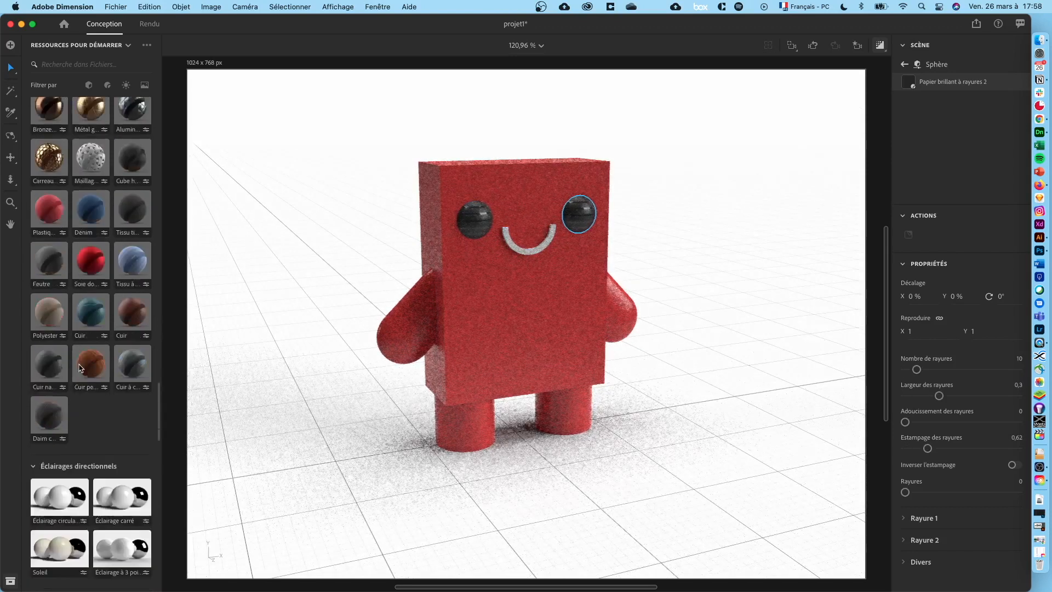
{"action": "scroll", "coordinate": [79, 324], "scroll_direction": "up", "scroll_amount": 10}
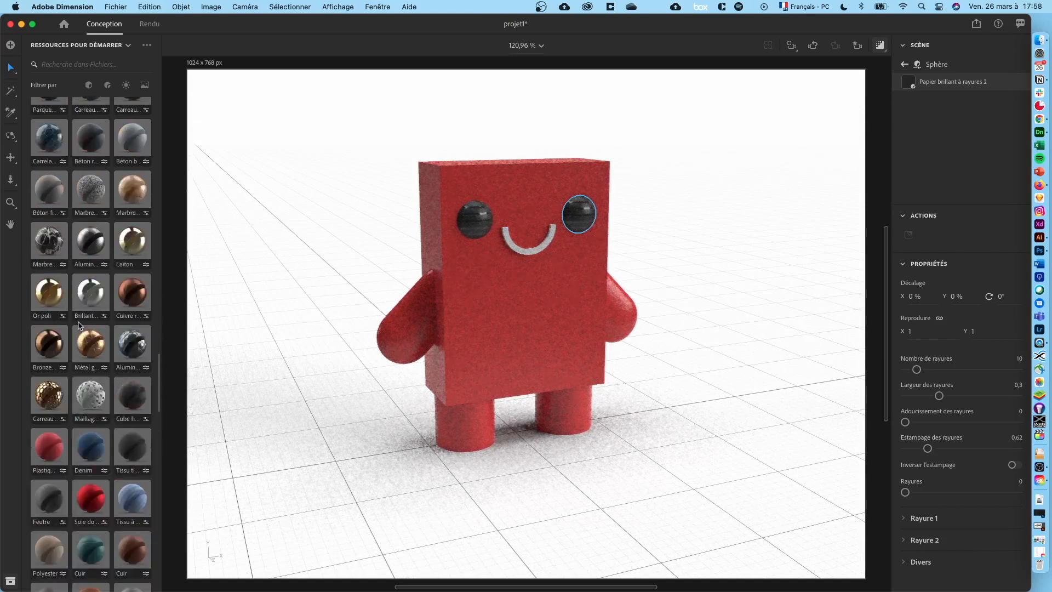
{"action": "scroll", "coordinate": [81, 326], "scroll_direction": "up", "scroll_amount": 2}
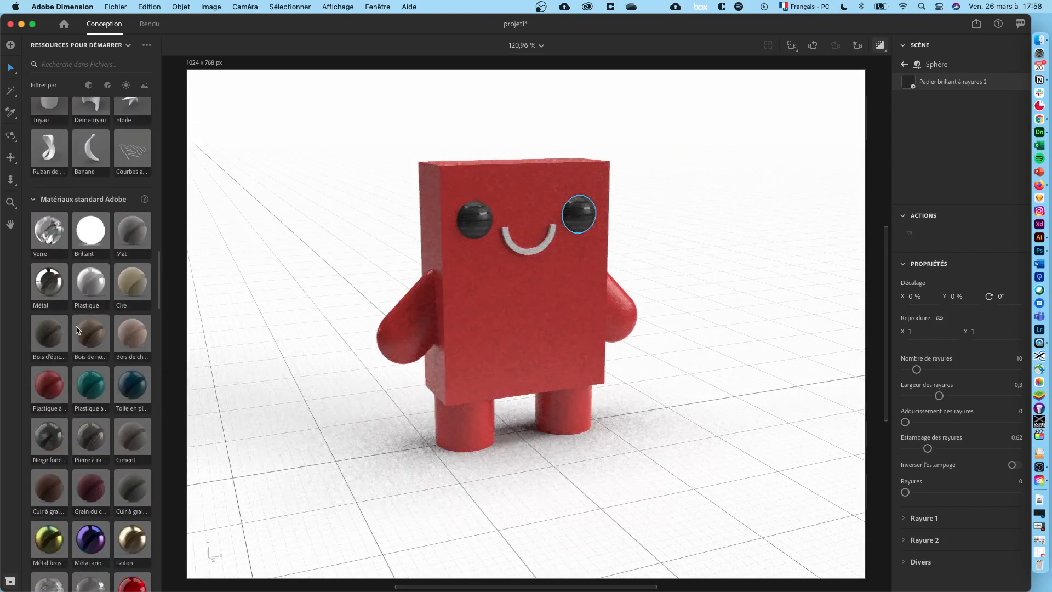
{"action": "scroll", "coordinate": [77, 330], "scroll_direction": "down", "scroll_amount": 4}
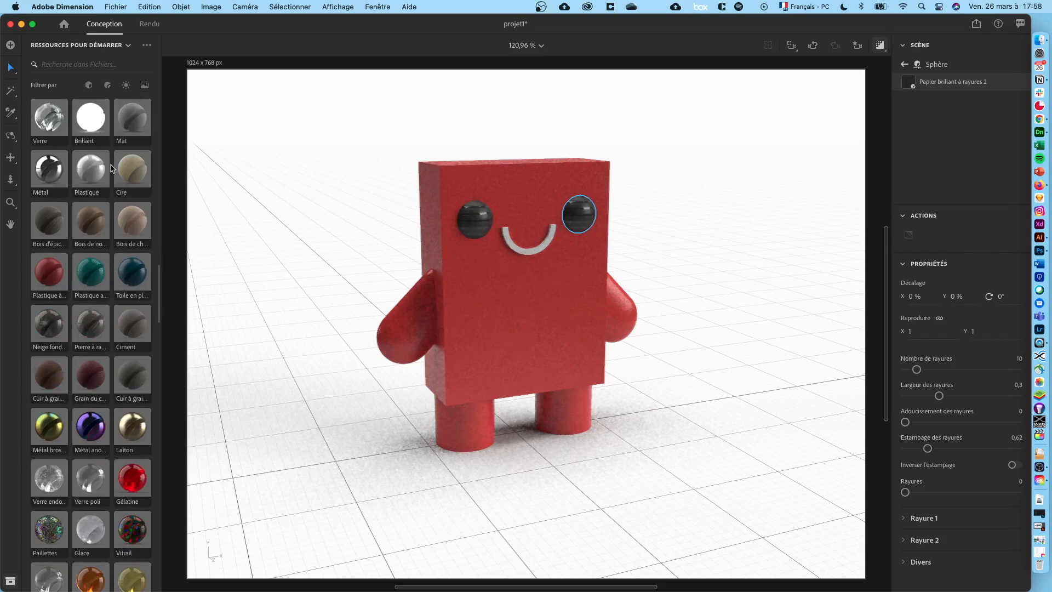
{"action": "left_click_drag", "start_coordinate": [97, 129], "coordinate": [483, 236]}
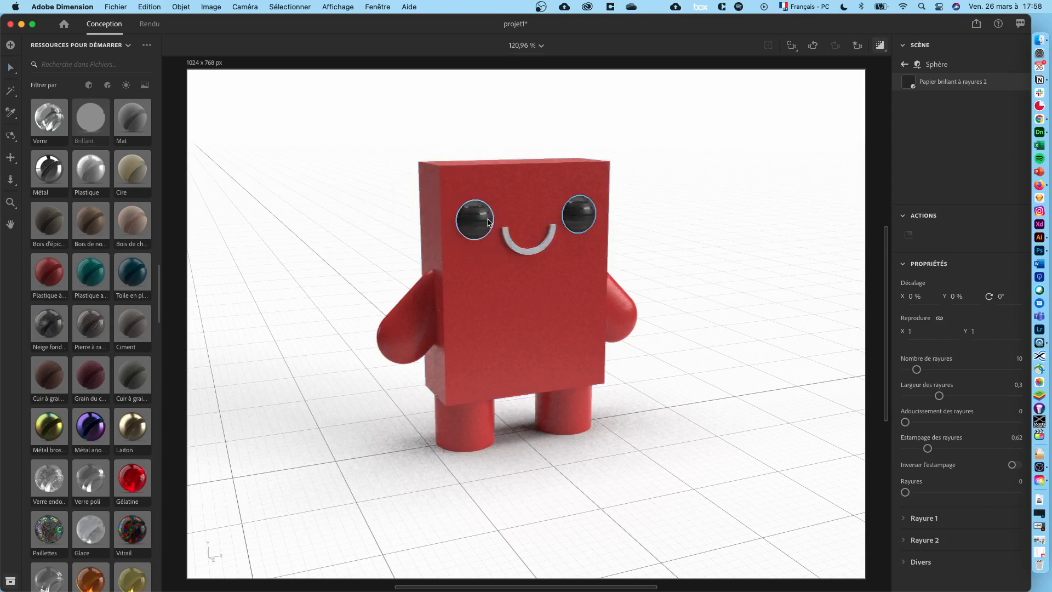
{"action": "left_click", "coordinate": [90, 120]}
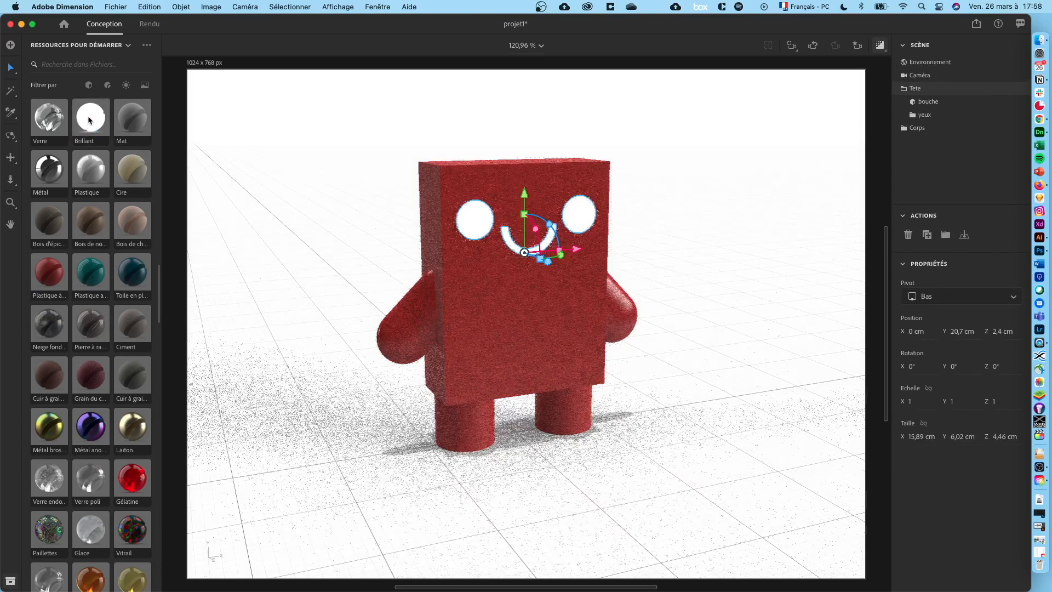
Turn off the render preview and apply the standard Plastique material to both eyes and the mouth.
{"action": "left_click", "coordinate": [878, 45]}
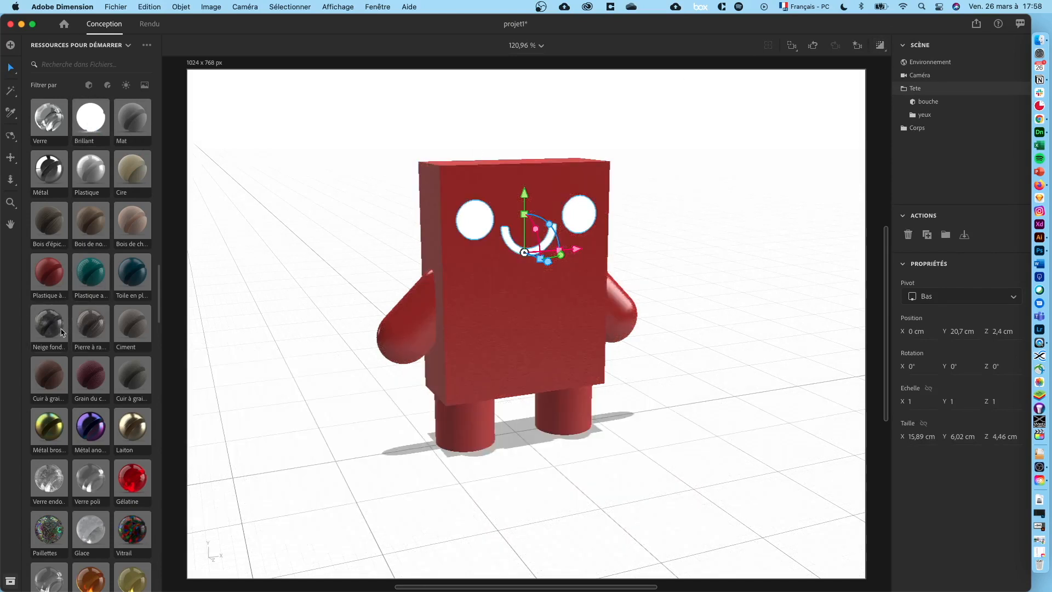
{"action": "scroll", "coordinate": [71, 350], "scroll_direction": "down", "scroll_amount": 5}
{"action": "scroll", "coordinate": [57, 405], "scroll_direction": "up", "scroll_amount": 10}
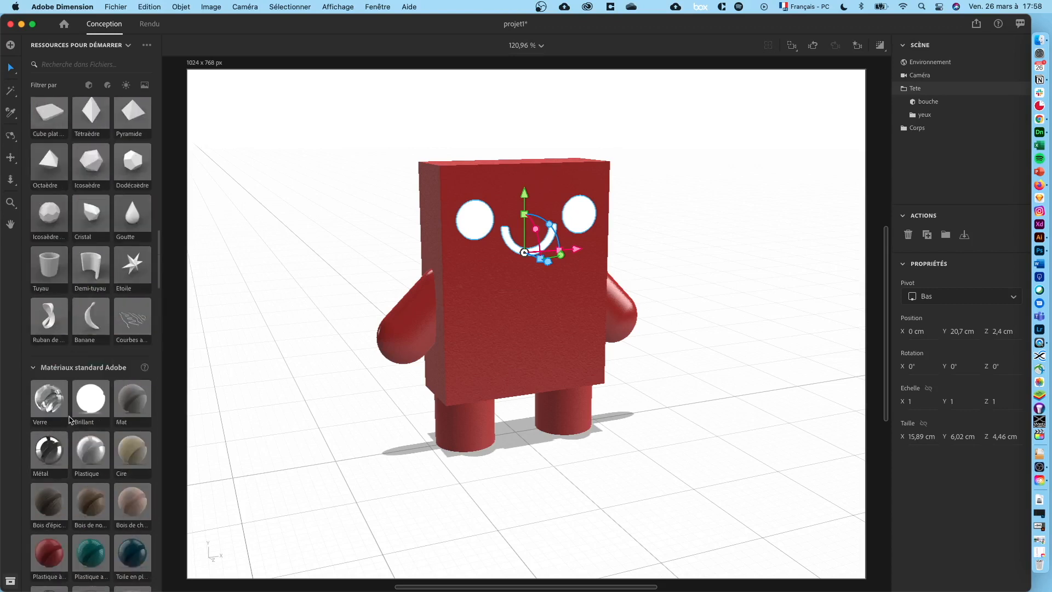
{"action": "scroll", "coordinate": [70, 419], "scroll_direction": "down", "scroll_amount": 2}
{"action": "left_click_drag", "start_coordinate": [85, 360], "coordinate": [474, 220]}
{"action": "left_click_drag", "start_coordinate": [90, 364], "coordinate": [581, 221]}
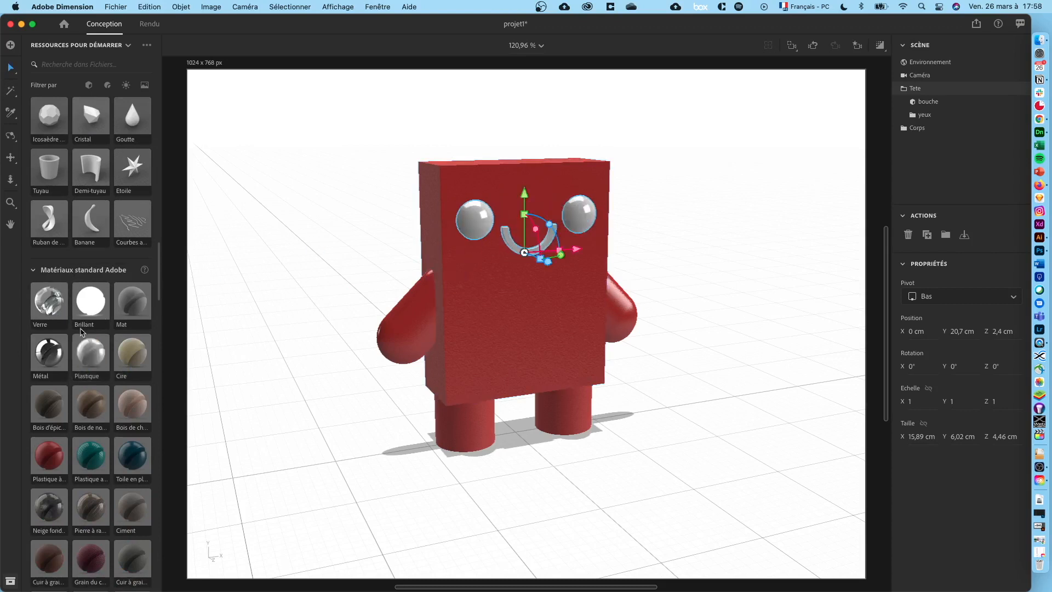
Apply the standard Plastique material to the body cube, both arms and both legs.
{"action": "left_click_drag", "start_coordinate": [86, 357], "coordinate": [548, 329]}
{"action": "left_click_drag", "start_coordinate": [90, 356], "coordinate": [626, 320]}
{"action": "left_click_drag", "start_coordinate": [91, 356], "coordinate": [572, 428]}
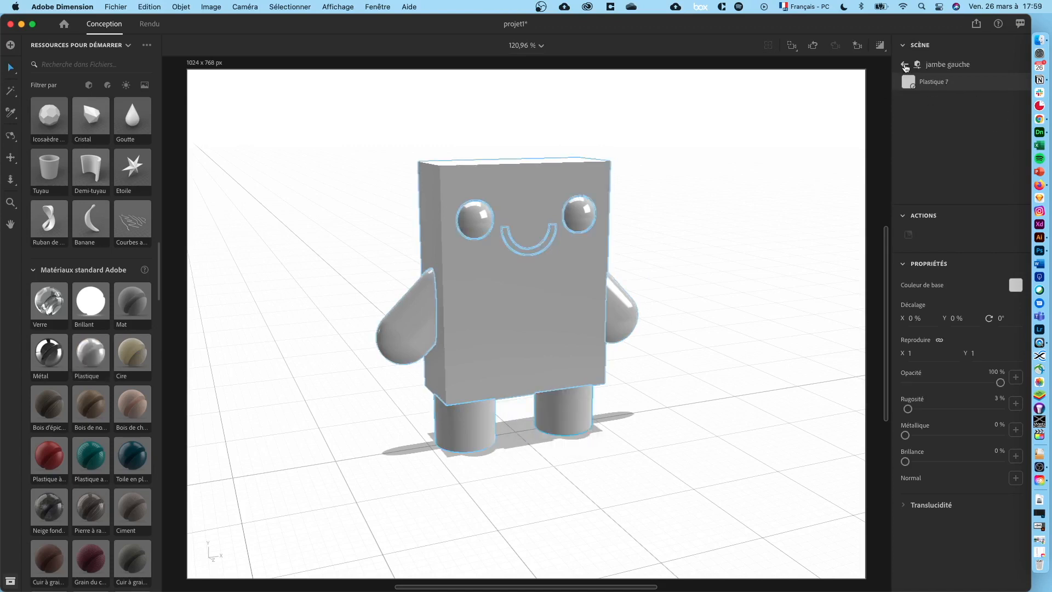
Set the base colour of the jambe gauche material to the saved red F00000.
{"action": "left_click", "coordinate": [1014, 289]}
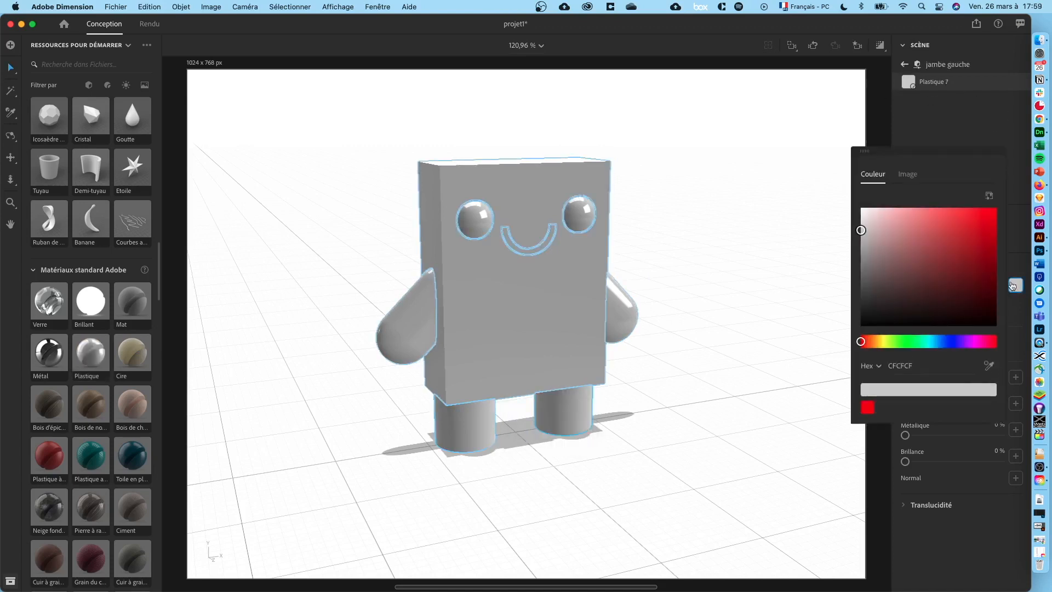
{"action": "left_click", "coordinate": [867, 407]}
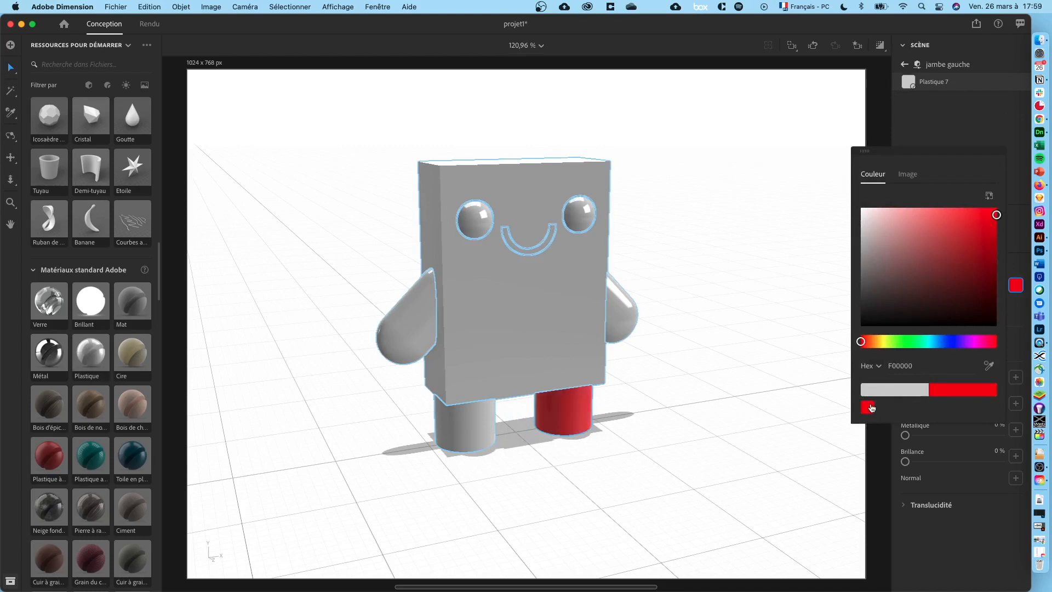
{"action": "left_click", "coordinate": [898, 63]}
Set the base colour of the body cube's Plastique material to the saved red F00000.
{"action": "left_click", "coordinate": [486, 429]}
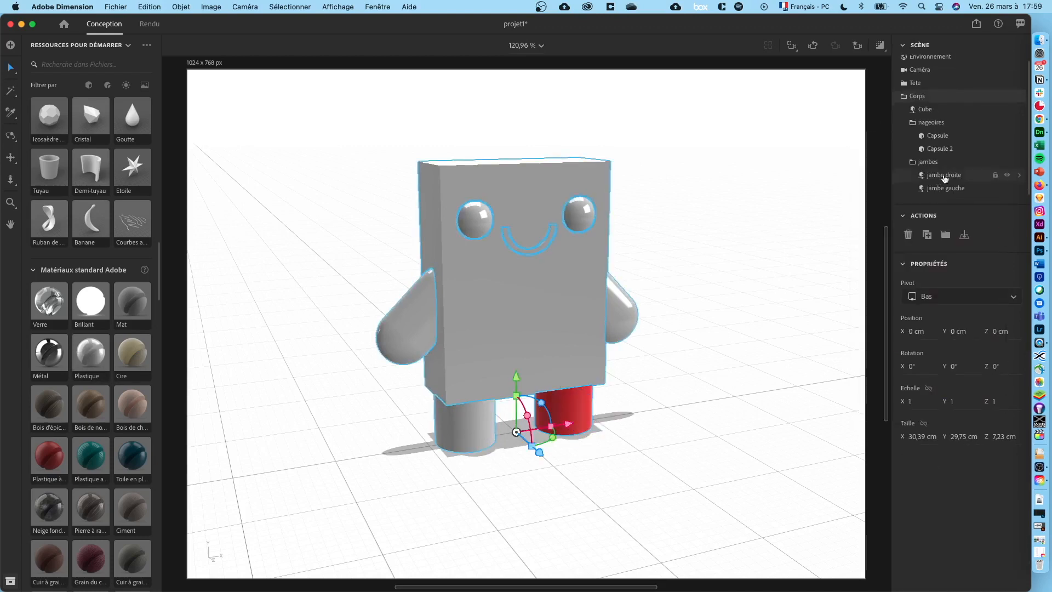
{"action": "double_click", "coordinate": [941, 110]}
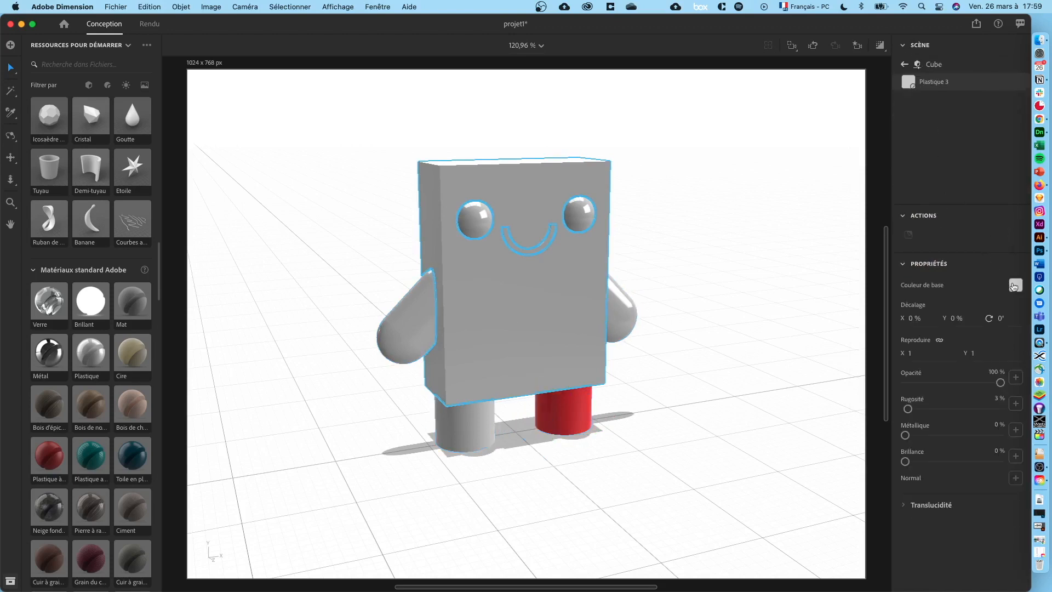
{"action": "left_click", "coordinate": [1014, 285]}
{"action": "left_click", "coordinate": [867, 406]}
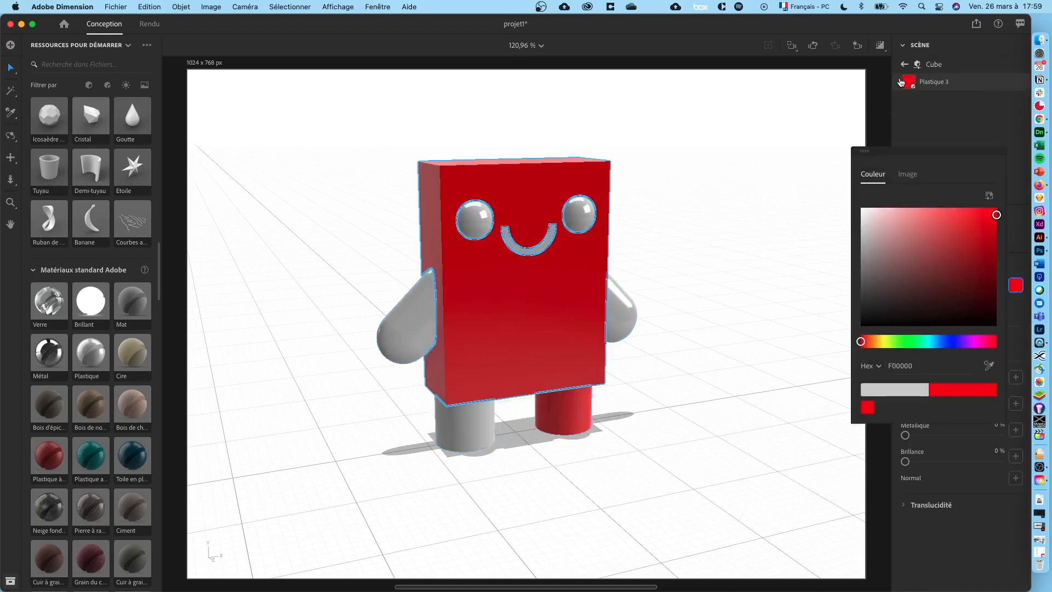
{"action": "left_click", "coordinate": [903, 64]}
Set the base colour of the Capsule arm in the nageoires group to the saved red F00000.
{"action": "left_click", "coordinate": [482, 427]}
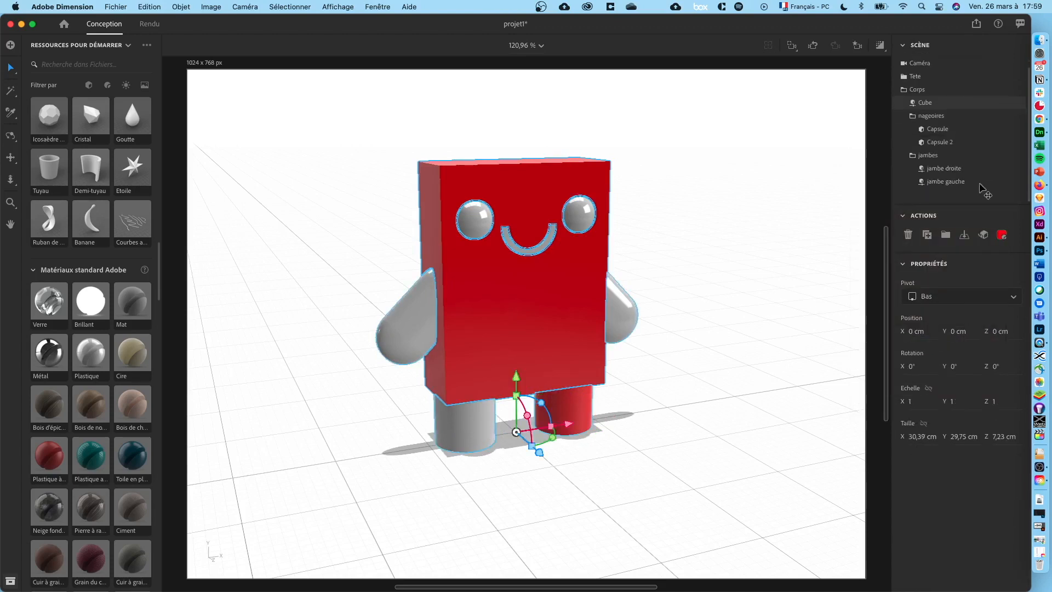
{"action": "left_click", "coordinate": [944, 110]}
{"action": "left_click", "coordinate": [959, 148]}
{"action": "left_click", "coordinate": [938, 135]}
{"action": "left_click", "coordinate": [1001, 234]}
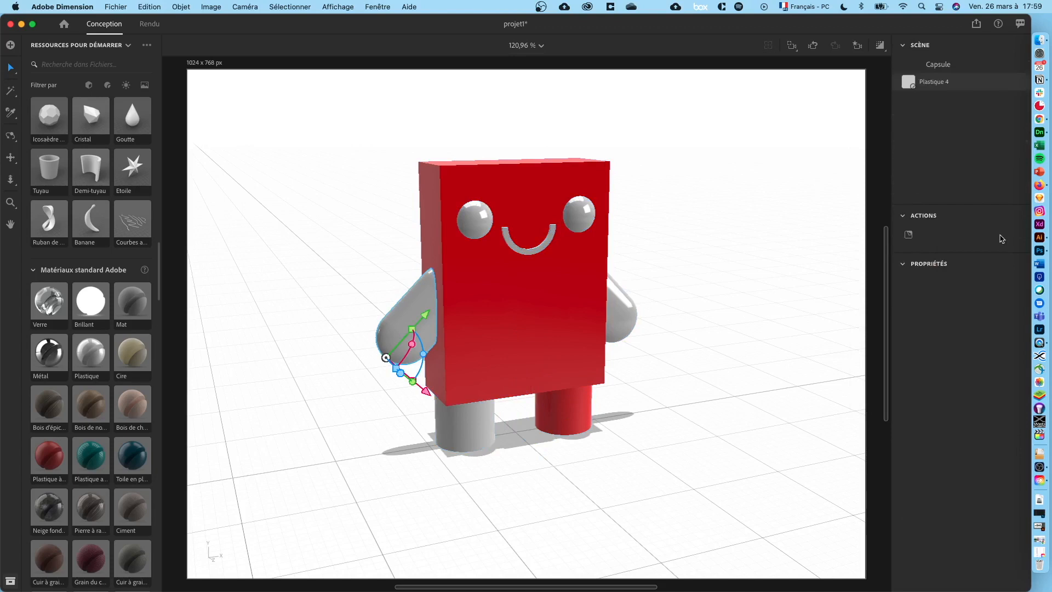
{"action": "left_click", "coordinate": [1016, 284]}
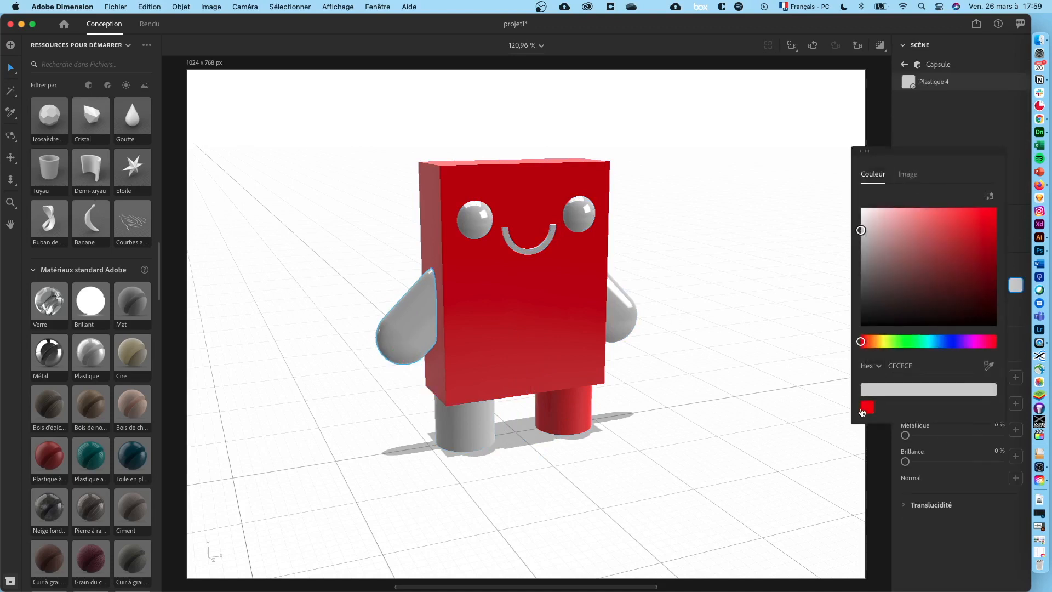
{"action": "left_click", "coordinate": [866, 407]}
{"action": "left_click", "coordinate": [986, 112]}
{"action": "left_click", "coordinate": [904, 64]}
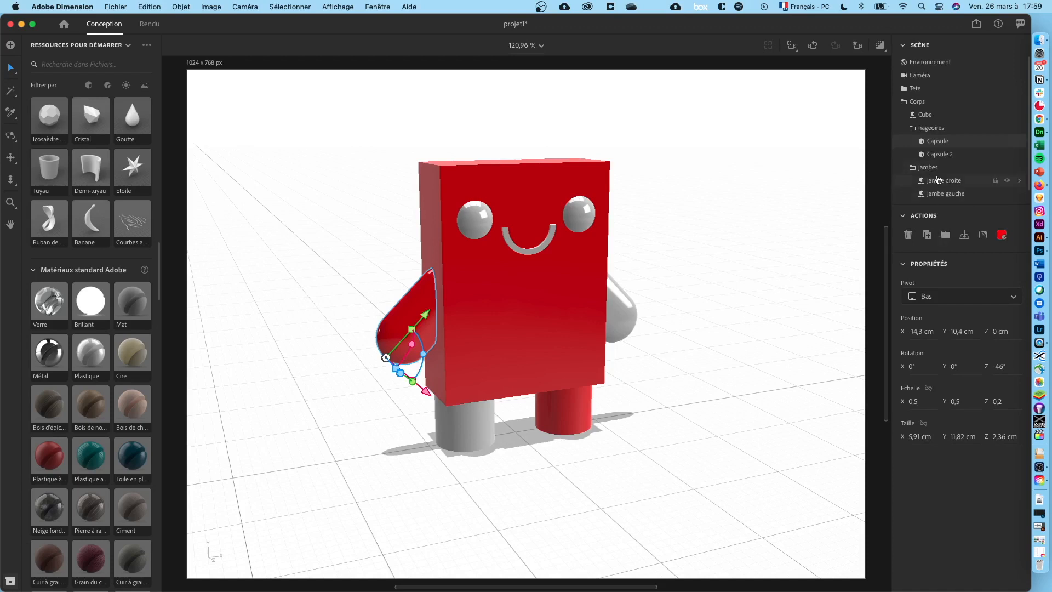
Set the base colour of the Capsule 2 arm to the saved red F00000.
{"action": "left_click", "coordinate": [940, 156]}
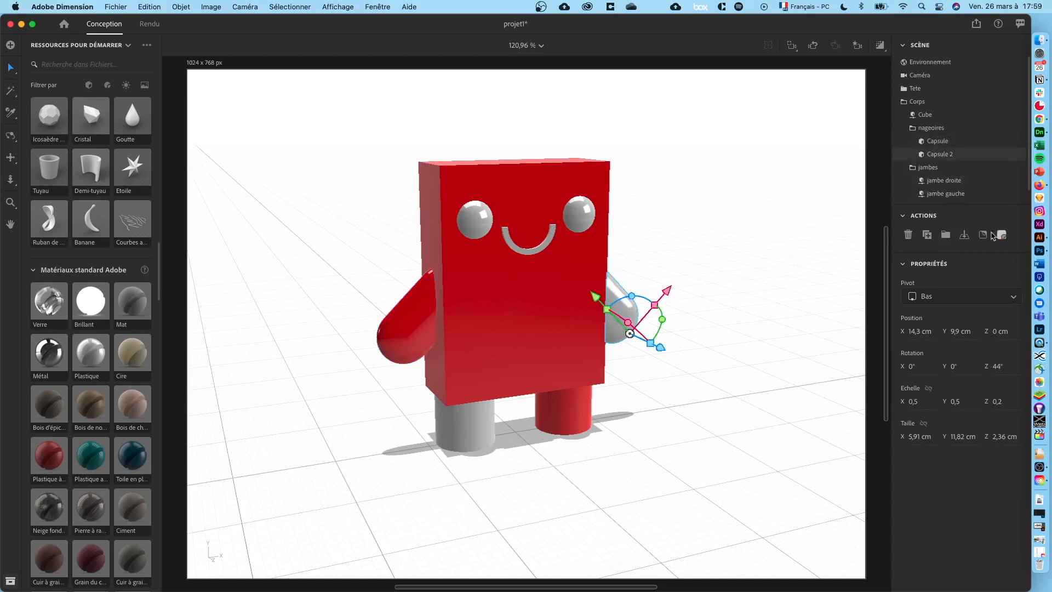
{"action": "left_click", "coordinate": [1001, 235]}
{"action": "left_click", "coordinate": [1015, 286]}
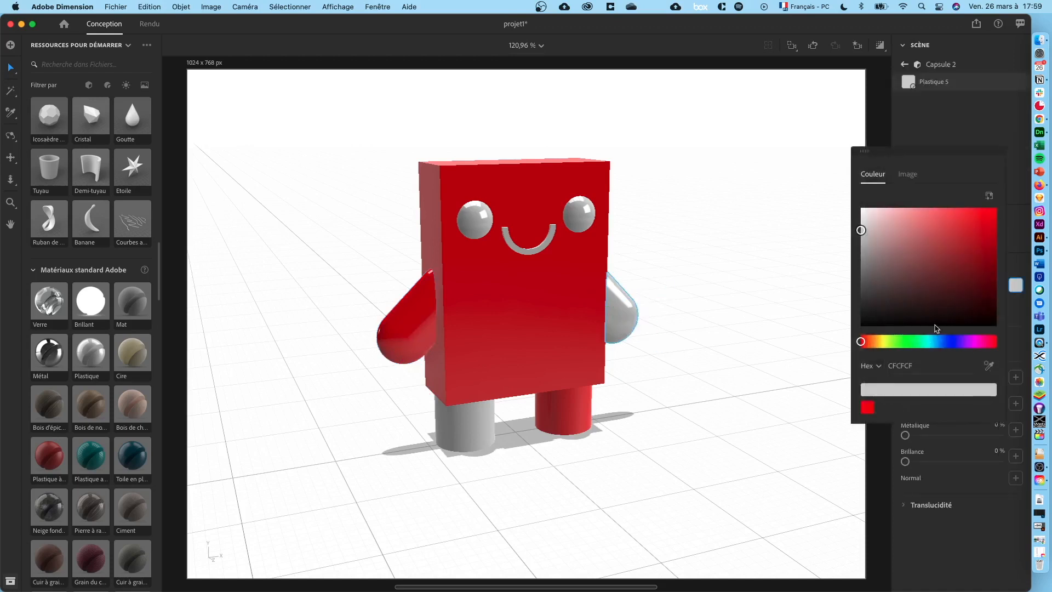
{"action": "left_click", "coordinate": [867, 406]}
{"action": "left_click", "coordinate": [905, 64]}
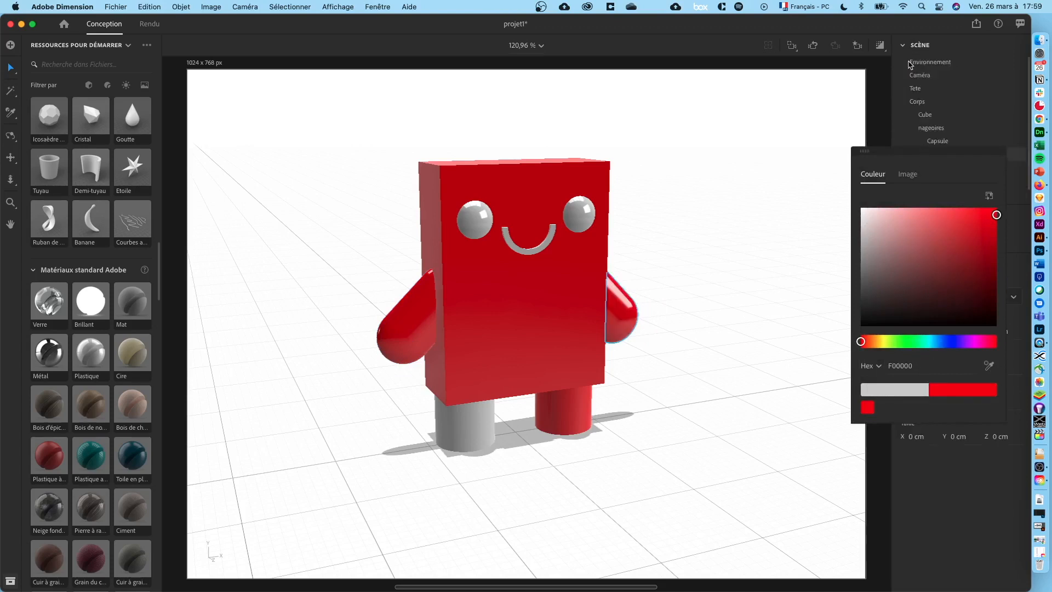
Set the base colour of the jambe droite material to the saved red F00000.
{"action": "left_click", "coordinate": [475, 418]}
{"action": "left_click", "coordinate": [451, 425]}
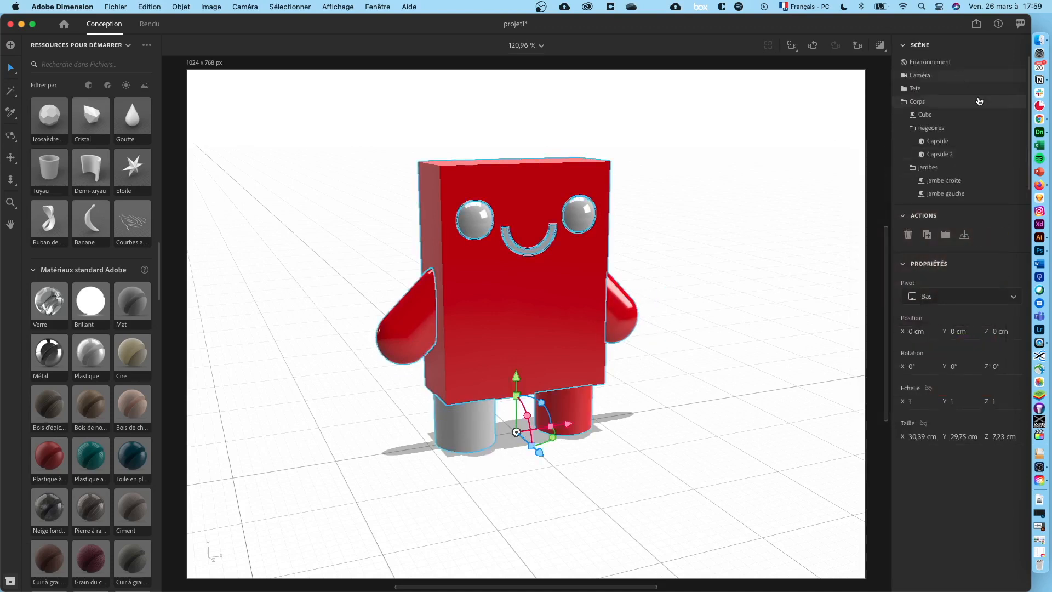
{"action": "left_click", "coordinate": [950, 182]}
{"action": "left_click", "coordinate": [1002, 237]}
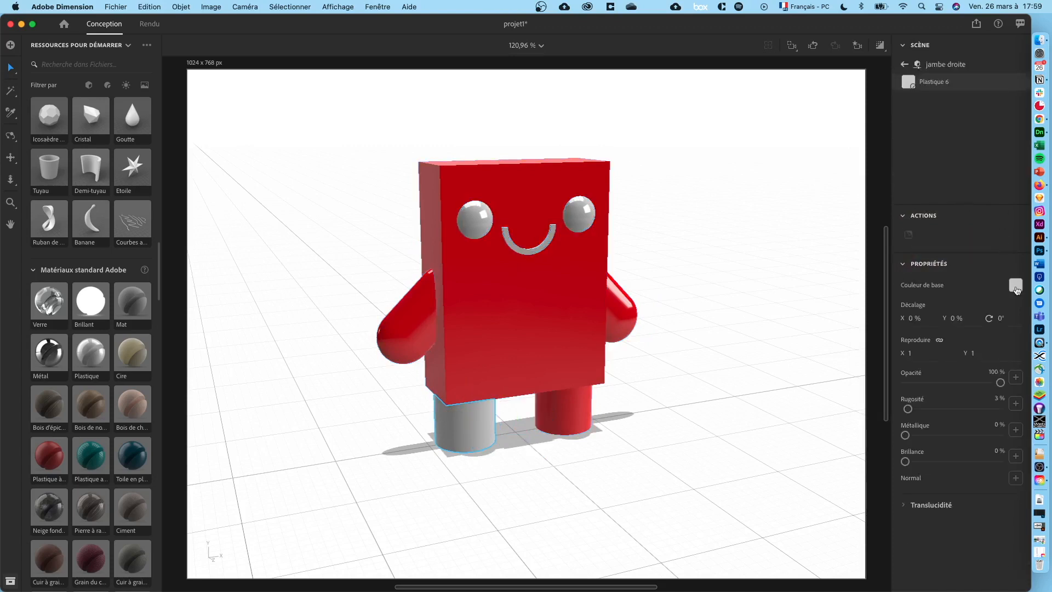
{"action": "left_click", "coordinate": [1015, 285]}
{"action": "left_click", "coordinate": [868, 407]}
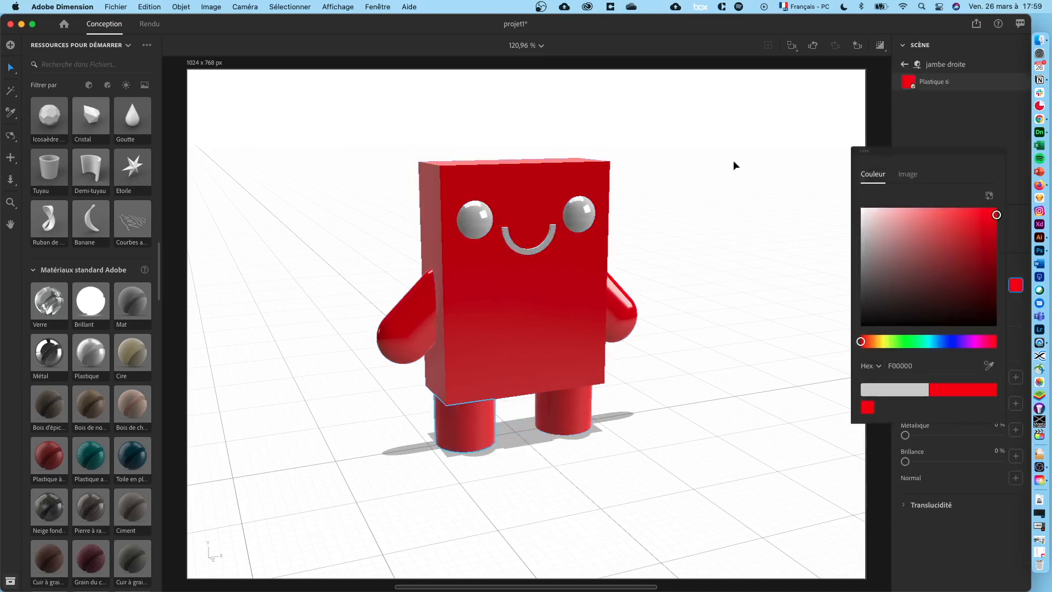
{"action": "left_click", "coordinate": [905, 66]}
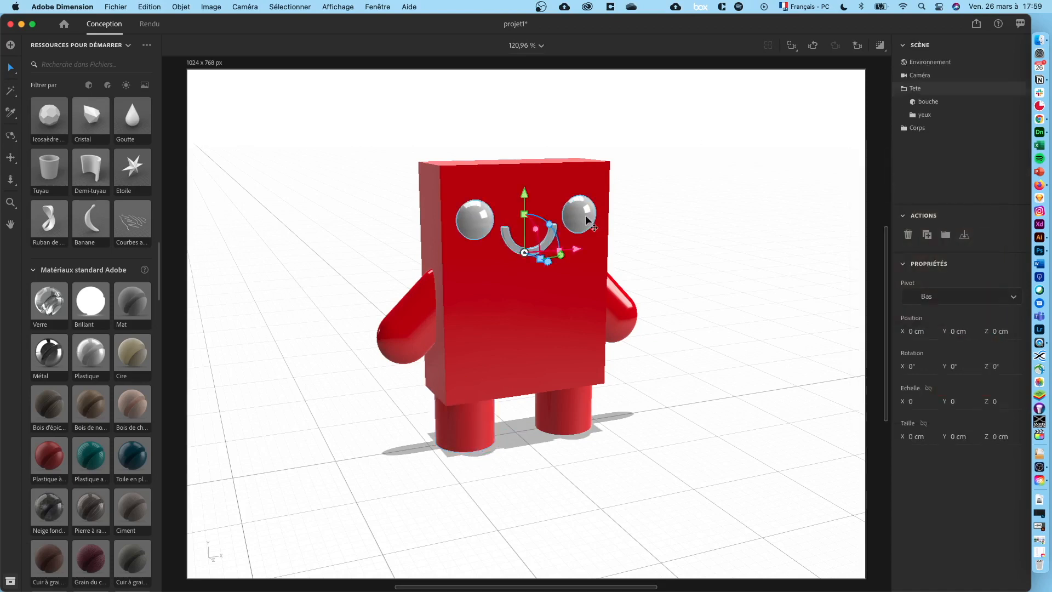
Set the base colour of Sphère 2's linked Plastique material to black 000000 and view the character from the front.
{"action": "scroll", "coordinate": [951, 133], "scroll_direction": "up", "scroll_amount": 1}
{"action": "left_click", "coordinate": [905, 89]}
{"action": "left_click", "coordinate": [907, 114]}
{"action": "left_click", "coordinate": [937, 128]}
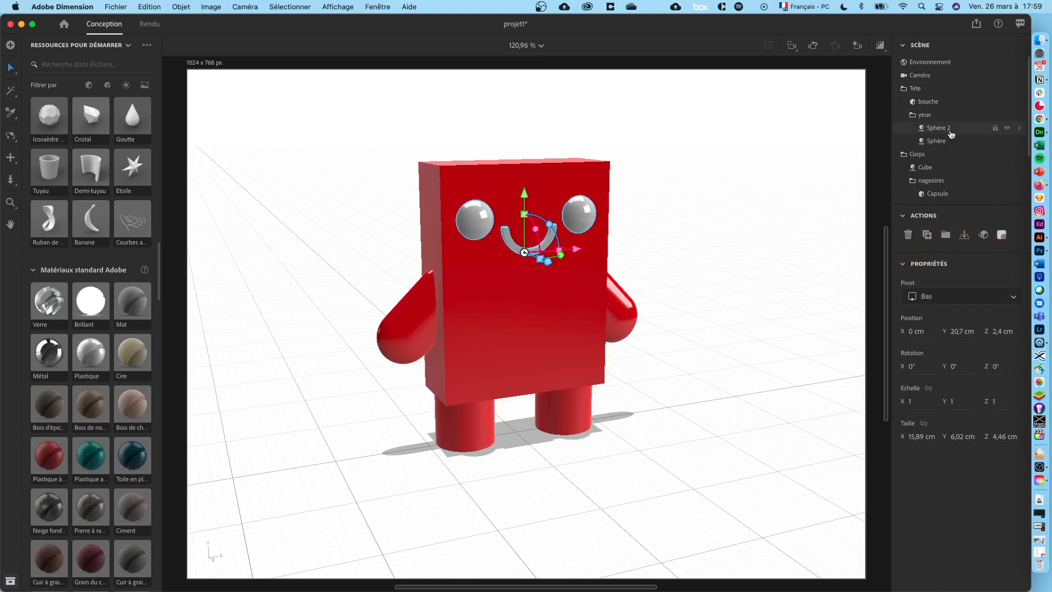
{"action": "left_click", "coordinate": [1001, 237]}
{"action": "left_click", "coordinate": [1015, 285]}
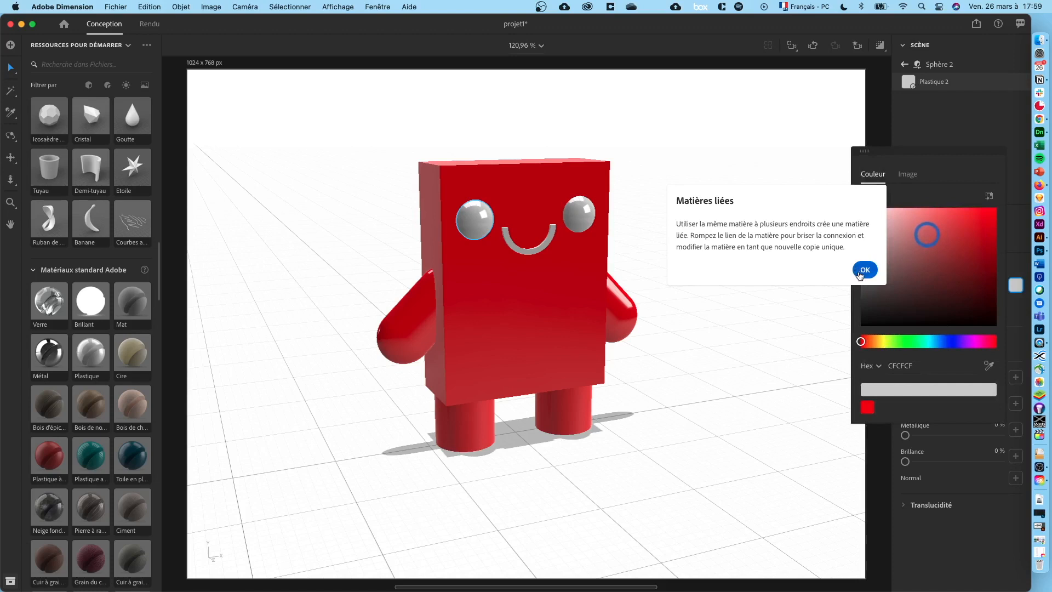
{"action": "left_click", "coordinate": [864, 270]}
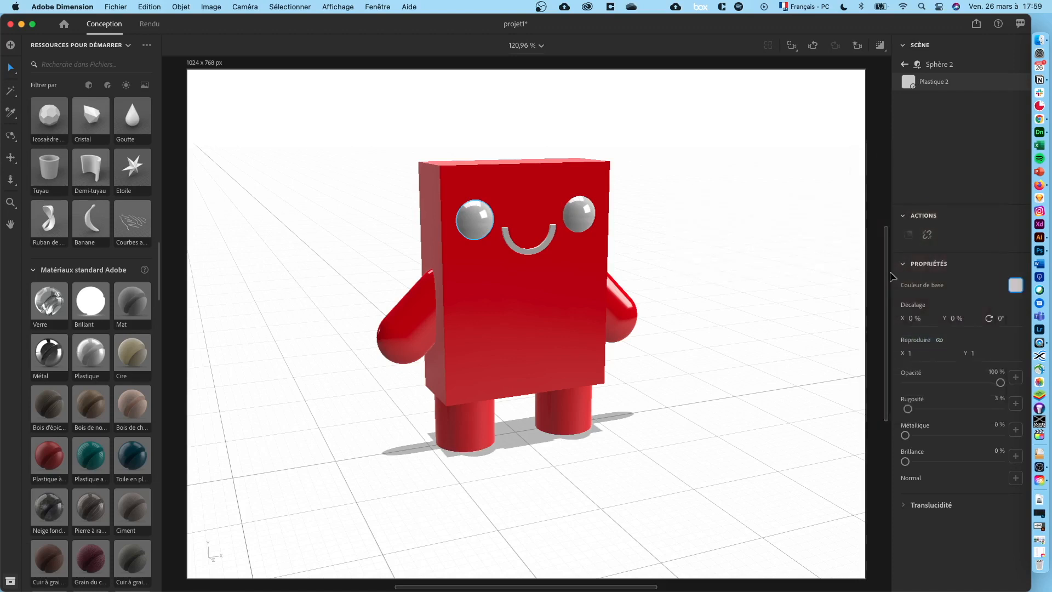
{"action": "left_click", "coordinate": [1015, 285]}
{"action": "left_click_drag", "start_coordinate": [880, 282], "coordinate": [846, 335]}
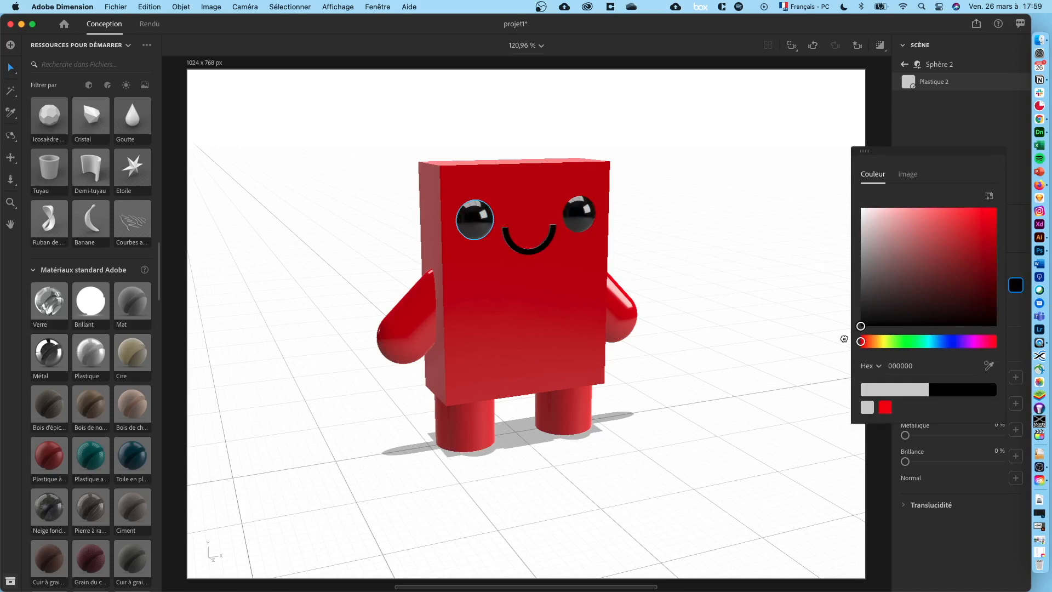
{"action": "left_click", "coordinate": [745, 253]}
{"action": "left_click", "coordinate": [766, 297]}
{"action": "left_click_drag", "start_coordinate": [665, 298], "coordinate": [793, 199]}
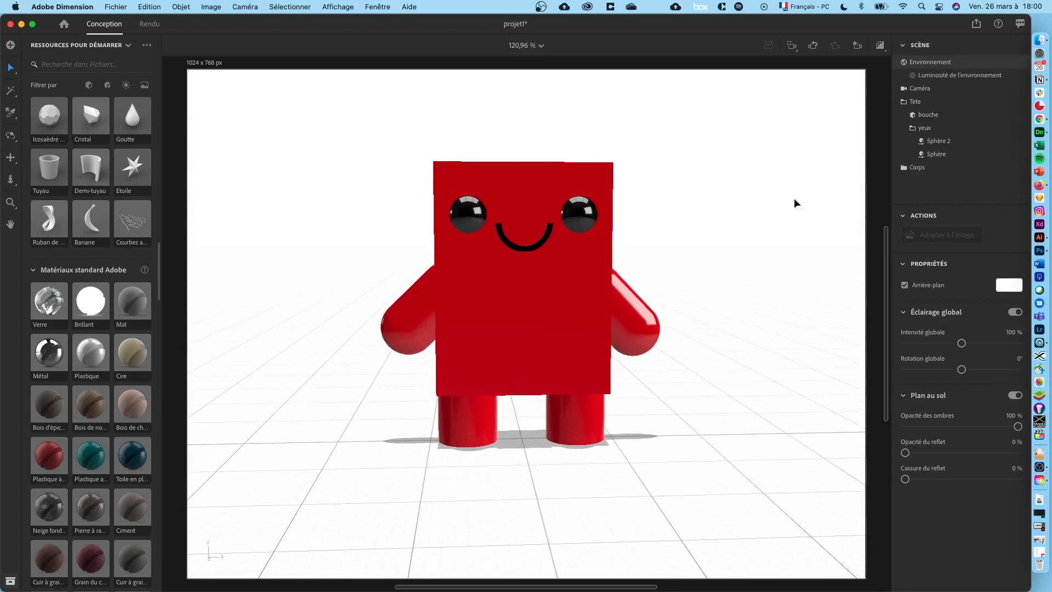
Group Tete and Corps together and tilt the whole character about 14° around the Z axis.
{"action": "left_click", "coordinate": [903, 103]}
{"action": "left_click", "coordinate": [925, 100]}
{"action": "left_click", "coordinate": [922, 116], "text": "shift"}
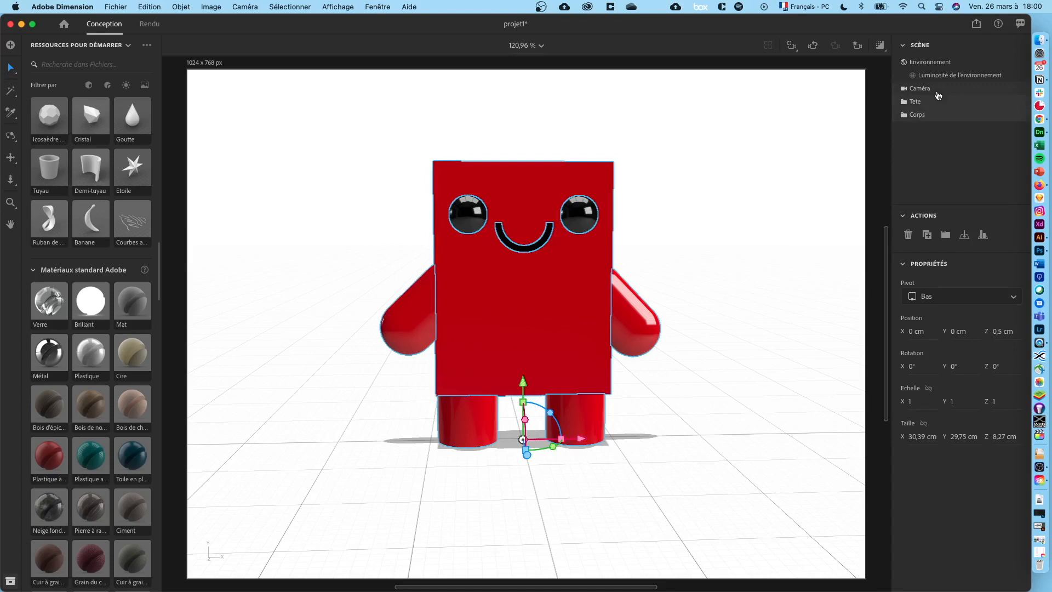
{"action": "key", "text": "super+g"}
{"action": "left_click_drag", "start_coordinate": [549, 412], "coordinate": [515, 378]}
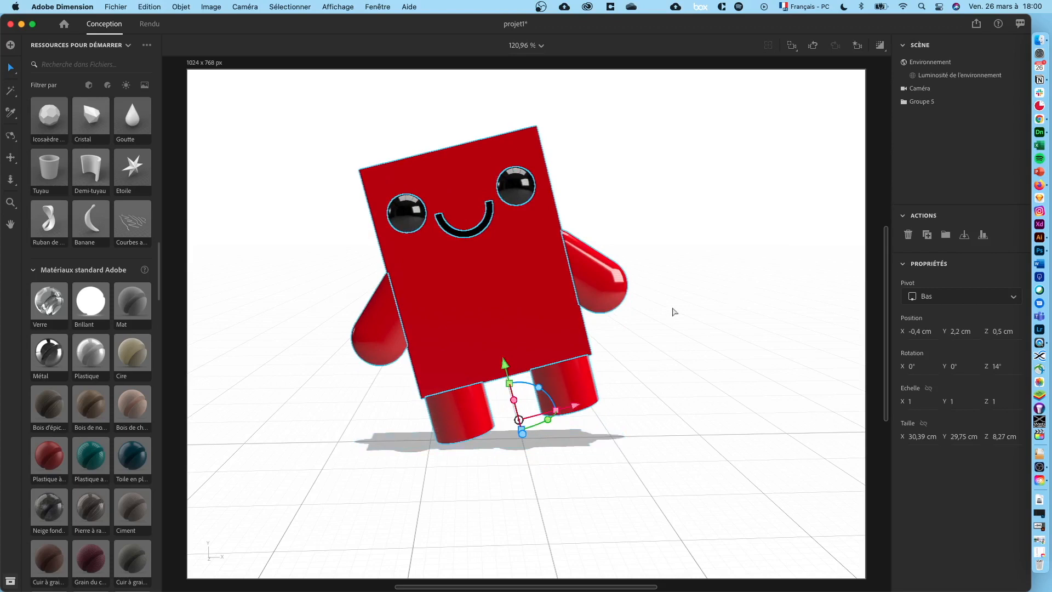
{"action": "middle_click_drag", "start_coordinate": [684, 340], "coordinate": [698, 365]}
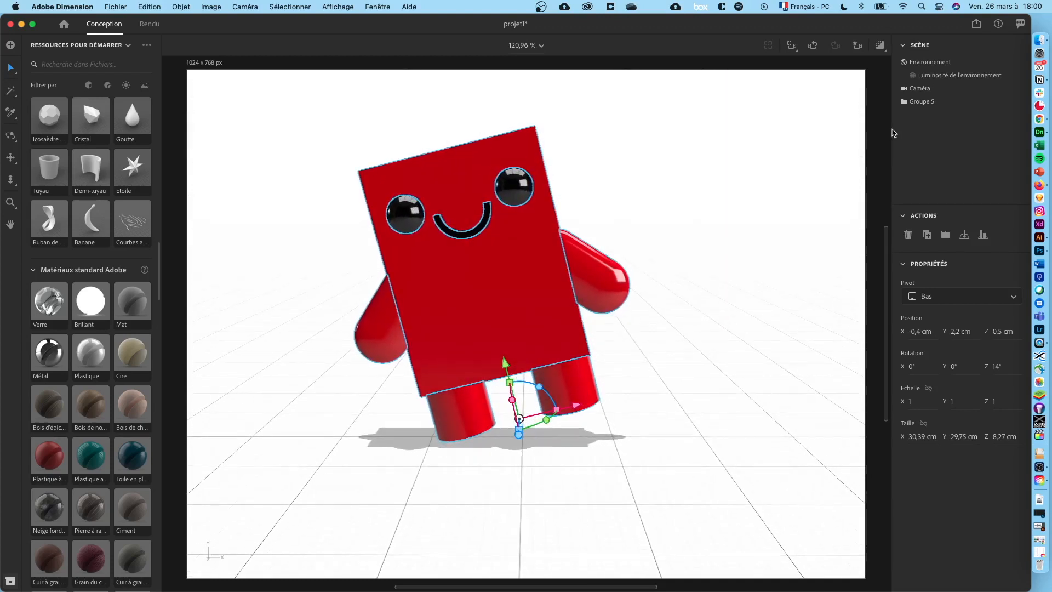
Set the pivot of the jambe gauche leg to Haut and swing the leg slightly around its X axis.
{"action": "left_click", "coordinate": [904, 102]}
{"action": "left_click", "coordinate": [912, 115]}
{"action": "scroll", "coordinate": [957, 160], "scroll_direction": "down", "scroll_amount": 3}
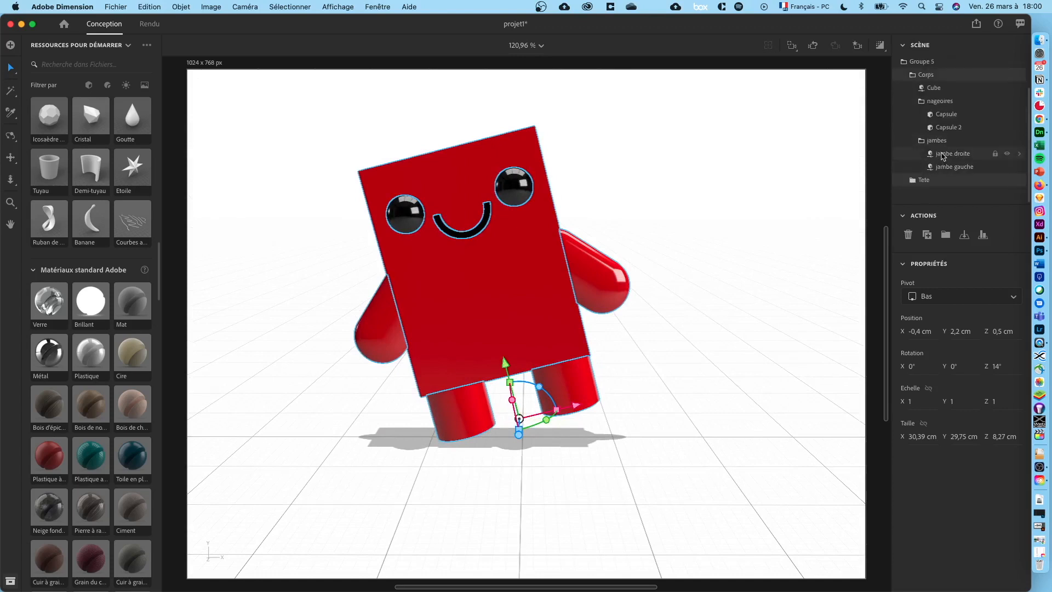
{"action": "left_click", "coordinate": [943, 157]}
{"action": "left_click", "coordinate": [952, 168]}
{"action": "right_click_drag", "start_coordinate": [679, 360], "coordinate": [465, 377]}
{"action": "left_click", "coordinate": [944, 295]}
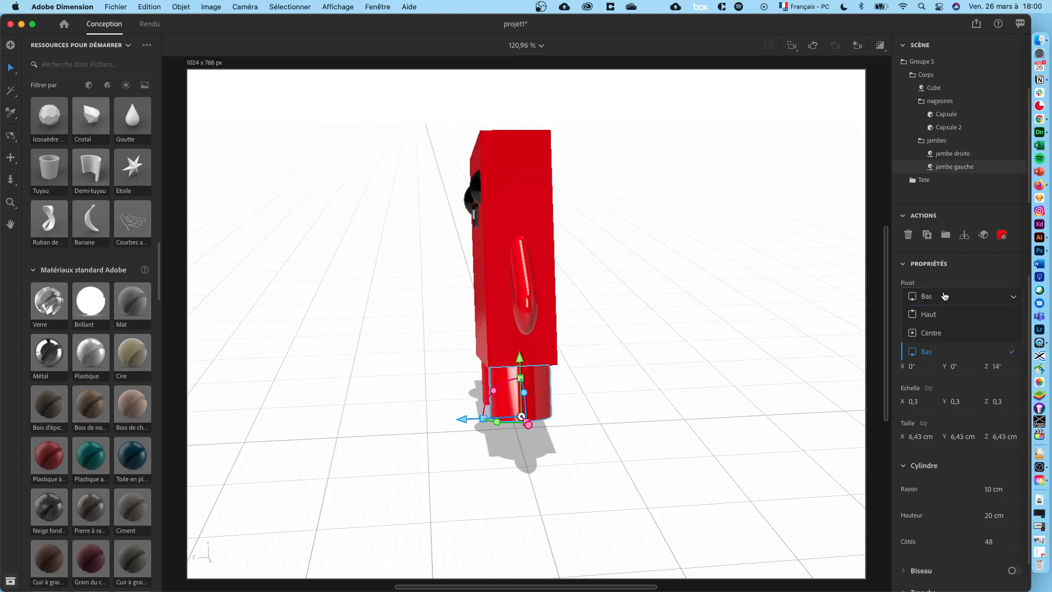
{"action": "left_click", "coordinate": [931, 315]}
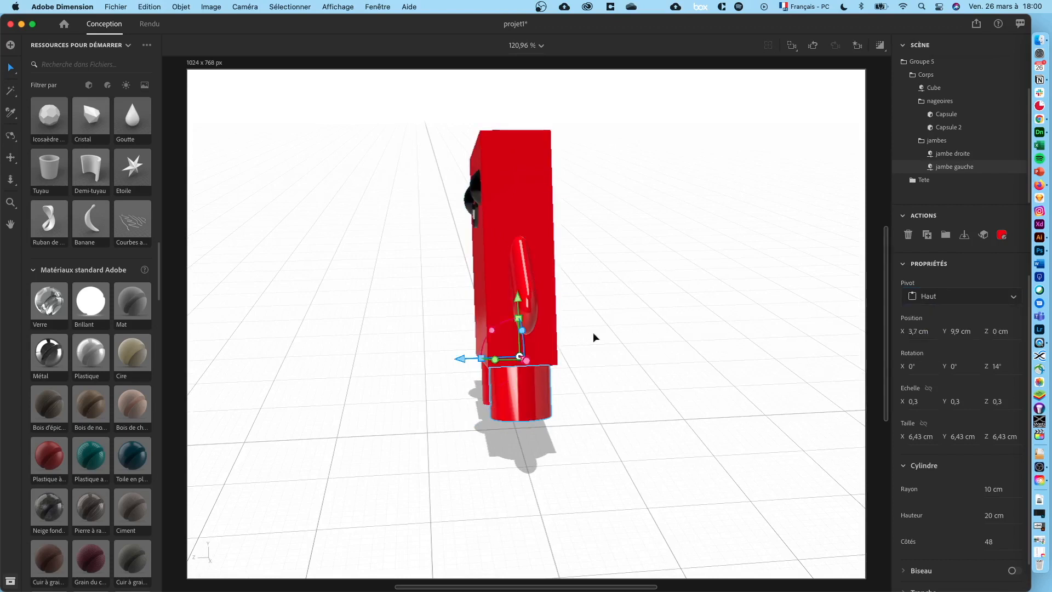
{"action": "left_click_drag", "start_coordinate": [491, 330], "coordinate": [502, 318]}
{"action": "middle_click_drag", "start_coordinate": [378, 367], "coordinate": [608, 299]}
Rotate the Capsule 2 arm around its Z axis so it points upward in a waving pose.
{"action": "left_click", "coordinate": [581, 288]}
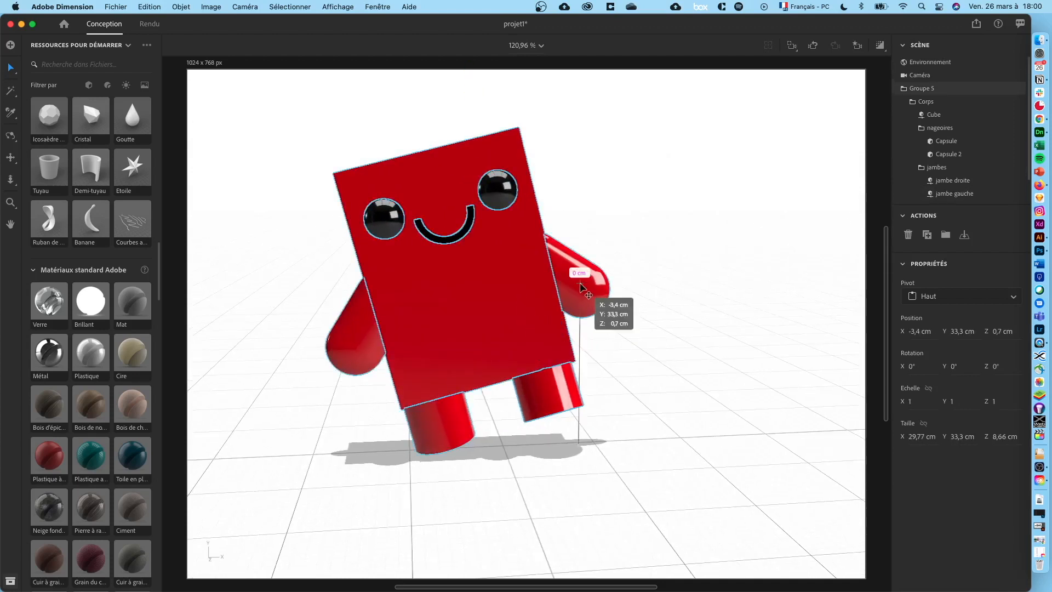
{"action": "left_click", "coordinate": [945, 143]}
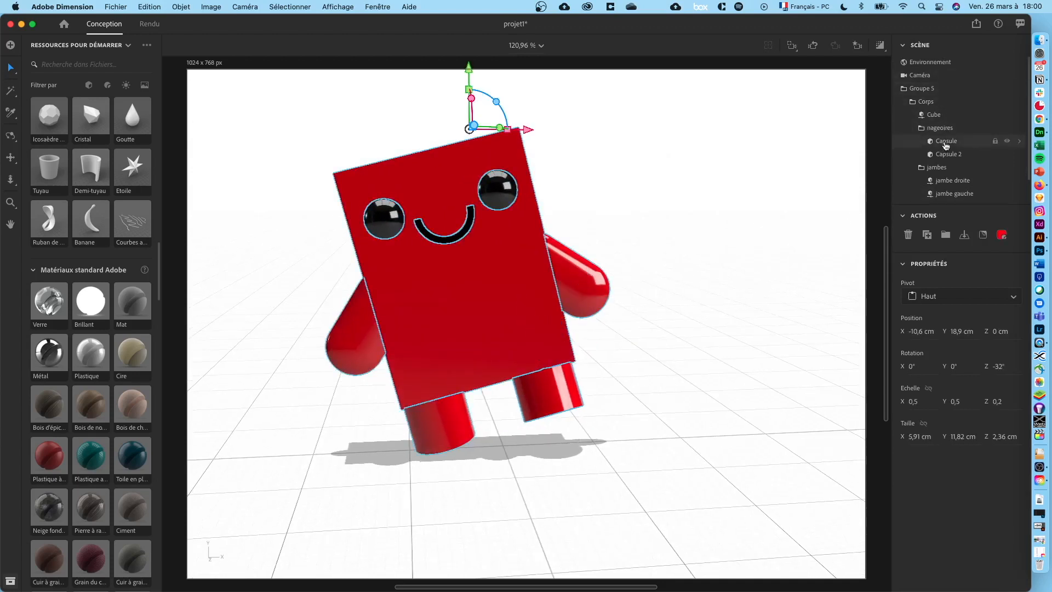
{"action": "left_click", "coordinate": [945, 154]}
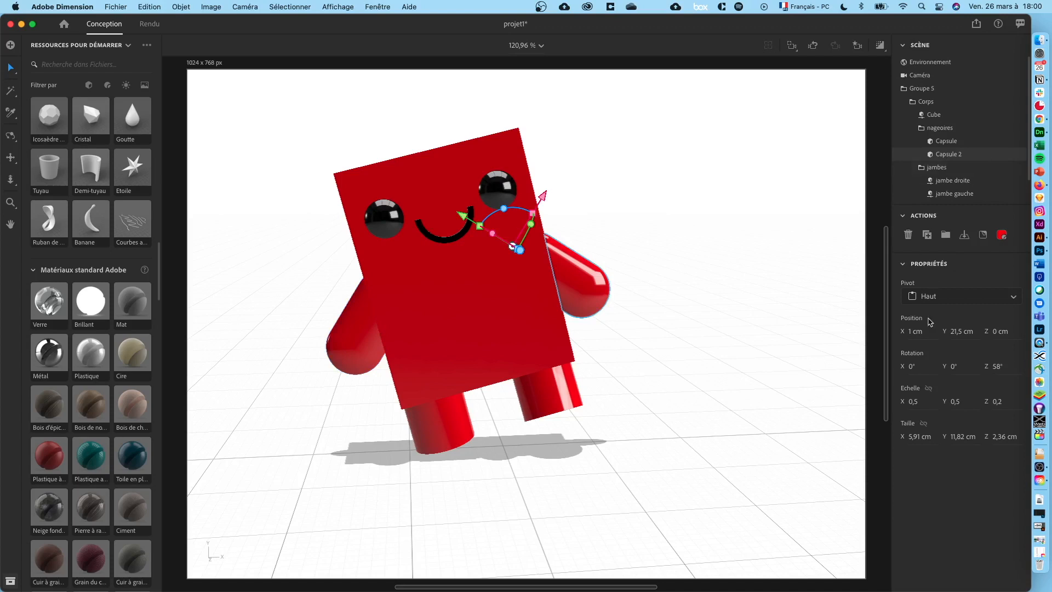
{"action": "left_click_drag", "start_coordinate": [504, 208], "coordinate": [441, 245]}
{"action": "left_click", "coordinate": [482, 312]}
{"action": "right_click_drag", "start_coordinate": [482, 312], "coordinate": [522, 322]}
{"action": "right_click_drag", "start_coordinate": [657, 280], "coordinate": [788, 270]}
{"action": "middle_click_drag", "start_coordinate": [656, 237], "coordinate": [662, 263]}
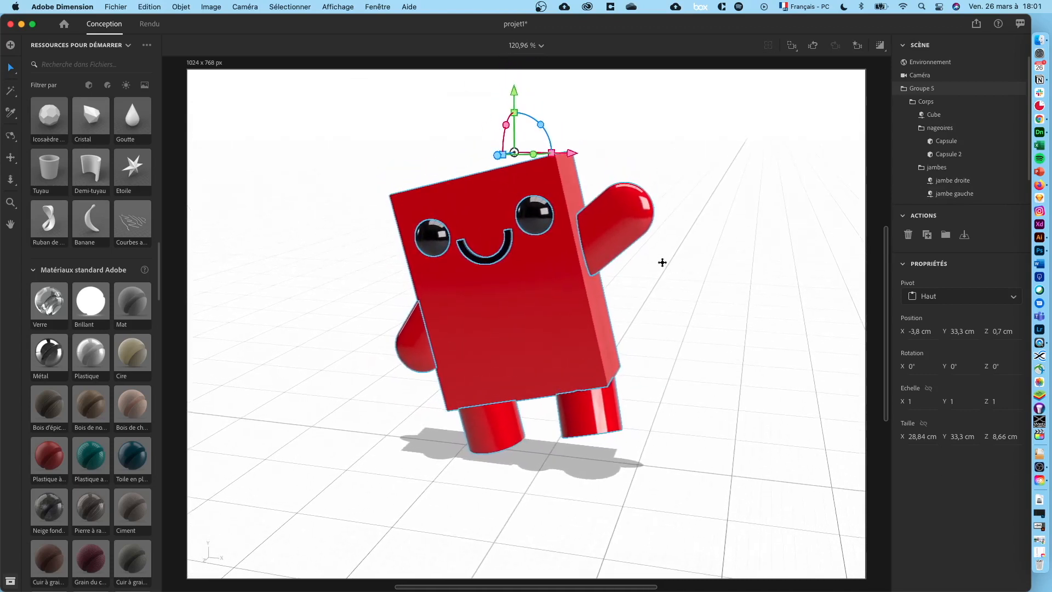
Frame the character in a raised three-quarter side view and save it as a camera bookmark named Face.
{"action": "left_click", "coordinate": [758, 241]}
{"action": "middle_click_drag", "start_coordinate": [757, 239], "coordinate": [713, 241]}
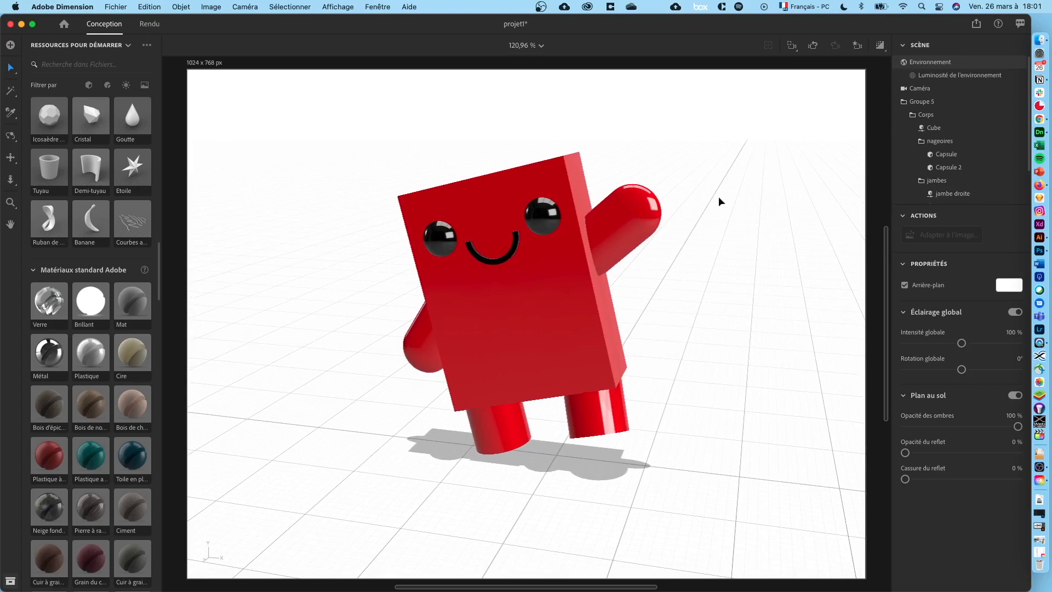
{"action": "right_click_drag", "start_coordinate": [768, 266], "coordinate": [684, 317]}
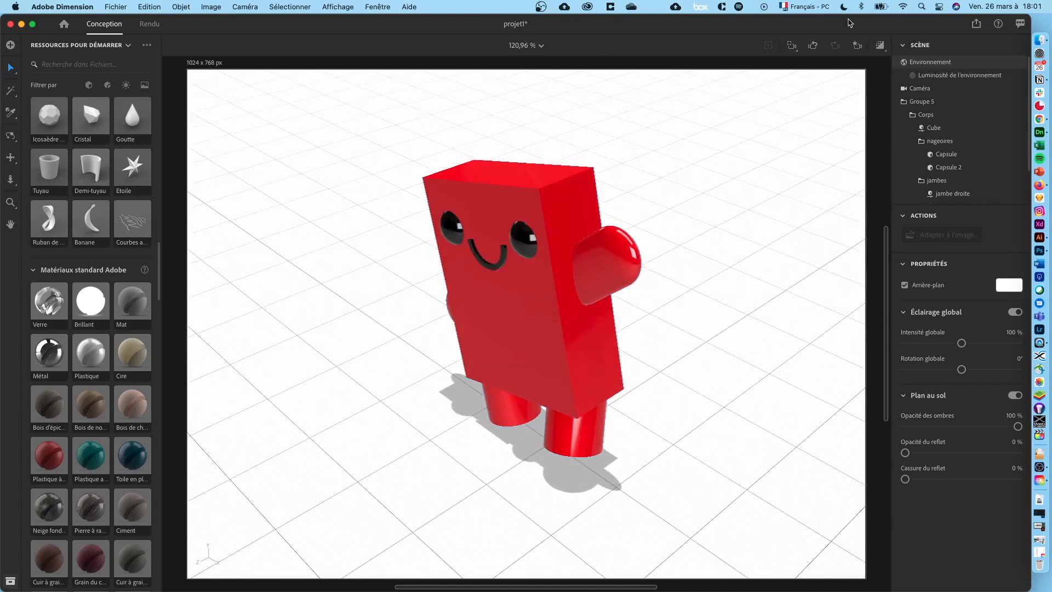
{"action": "left_click", "coordinate": [791, 46]}
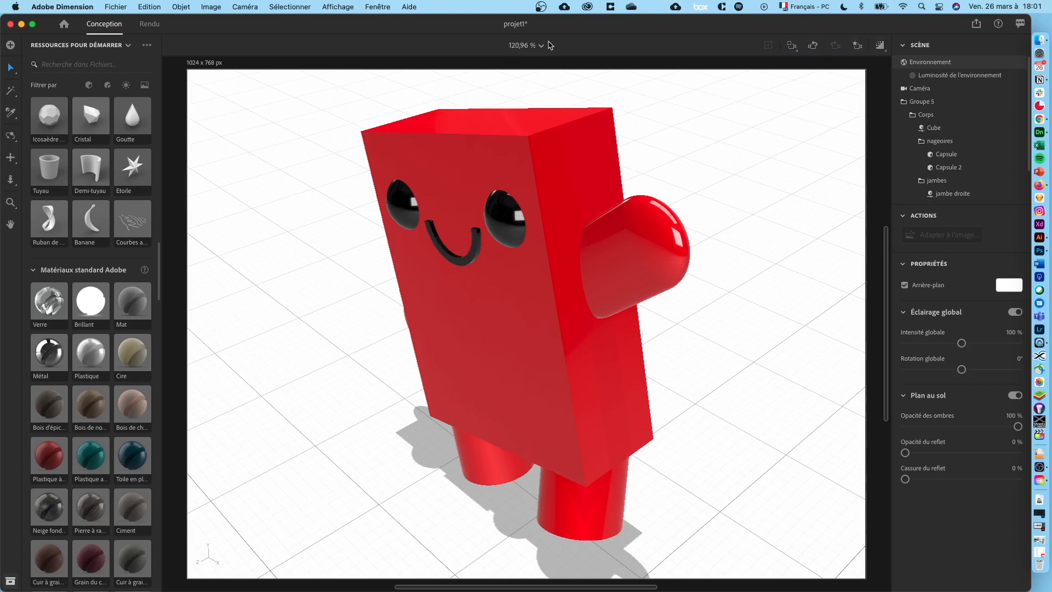
{"action": "left_click", "coordinate": [857, 46]}
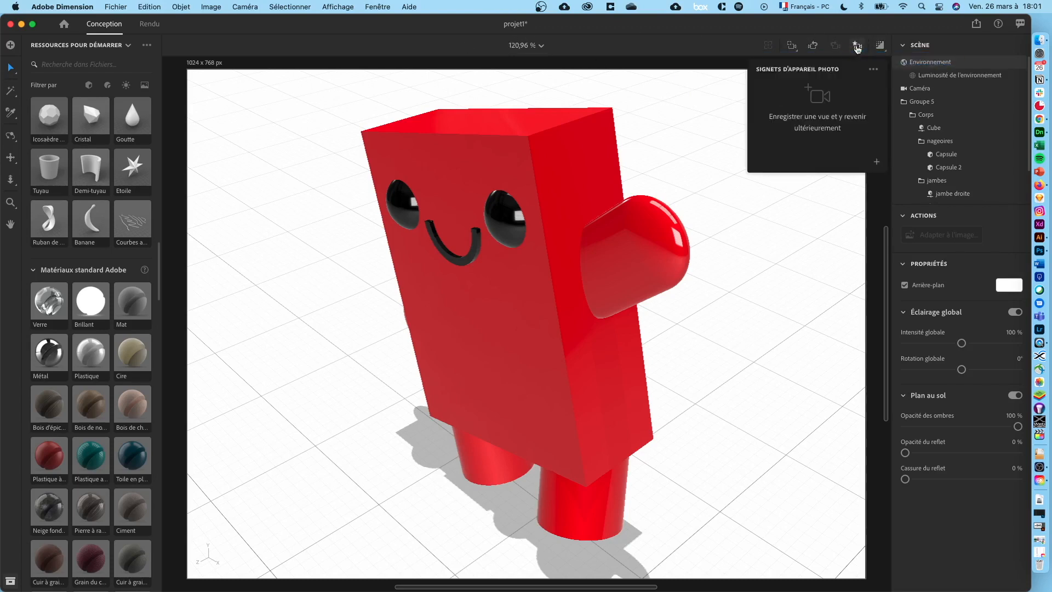
{"action": "left_click", "coordinate": [873, 69]}
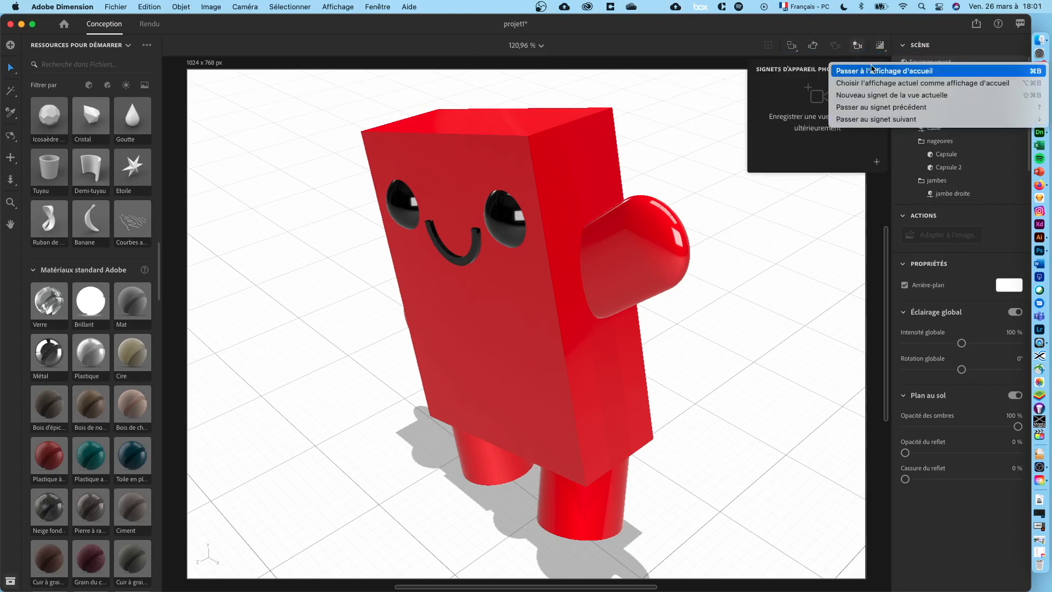
{"action": "left_click", "coordinate": [793, 115]}
{"action": "left_click", "coordinate": [876, 163]}
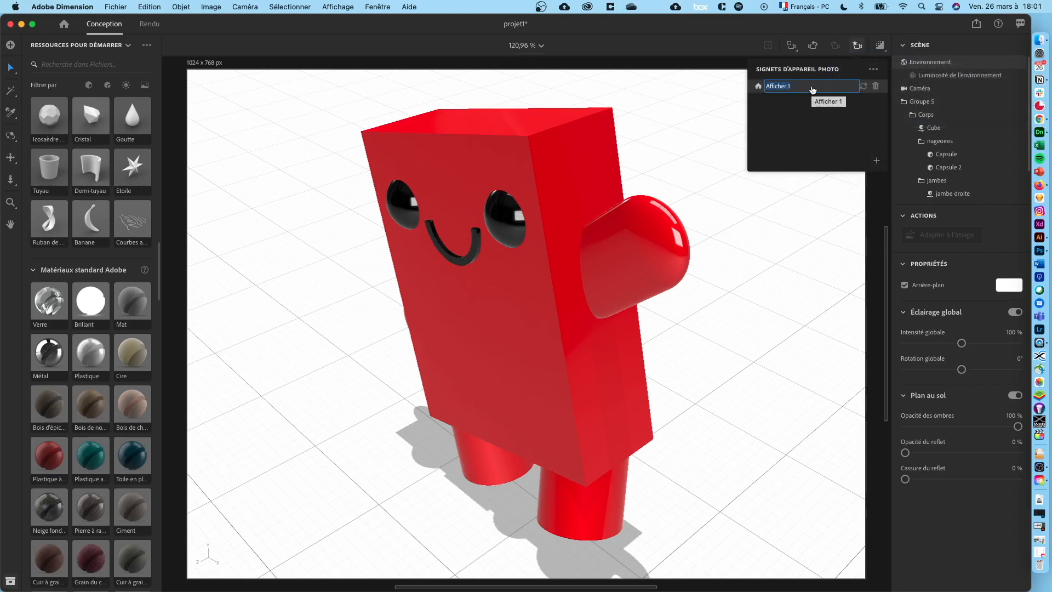
{"action": "type", "text": "Face"}
{"action": "key", "text": "Return"}
Turn the camera to a level front view of the character and save it as a second bookmark named Face.
{"action": "right_click_drag", "start_coordinate": [568, 233], "coordinate": [659, 223]}
{"action": "scroll", "coordinate": [578, 259], "scroll_direction": "down", "scroll_amount": 3}
{"action": "mouse_move", "coordinate": [578, 259]}
{"action": "right_mouse_down"}
{"action": "mouse_move", "coordinate": [614, 224]}
{"action": "mouse_move", "coordinate": [580, 242]}
{"action": "right_mouse_up"}
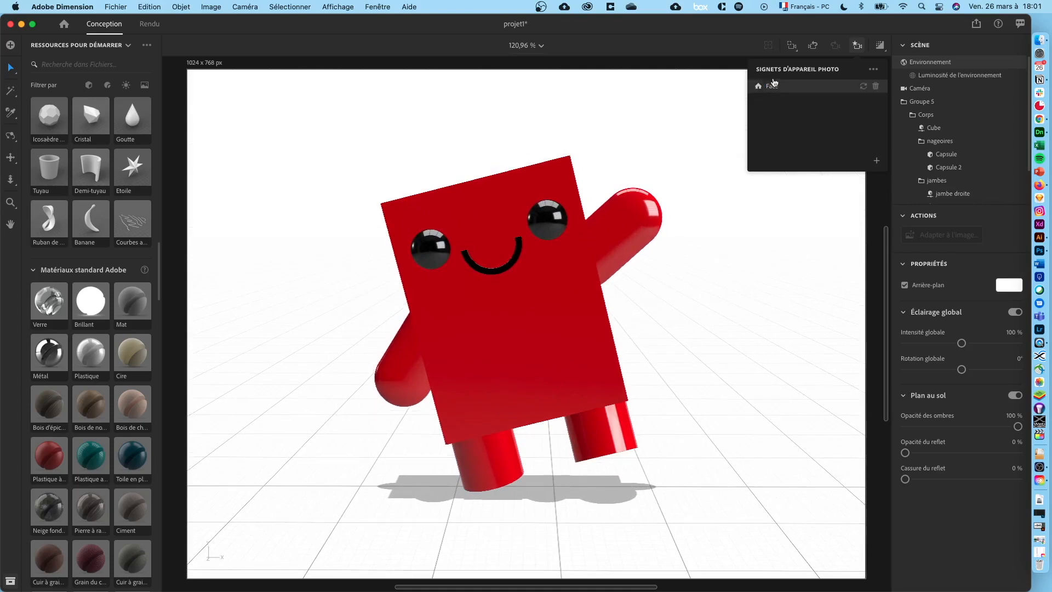
{"action": "left_click", "coordinate": [876, 161]}
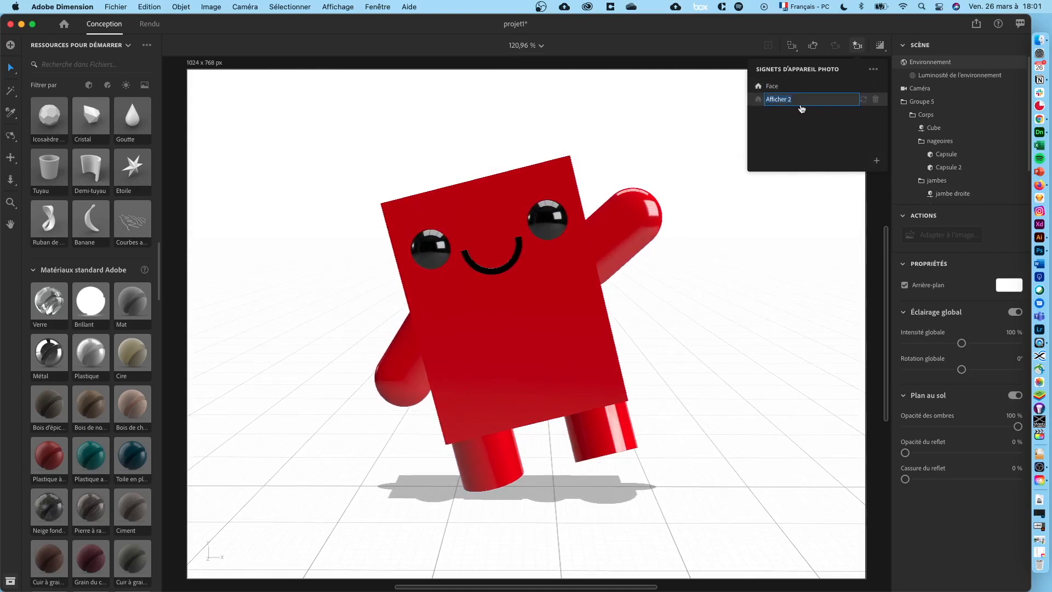
{"action": "key", "text": "Return"}
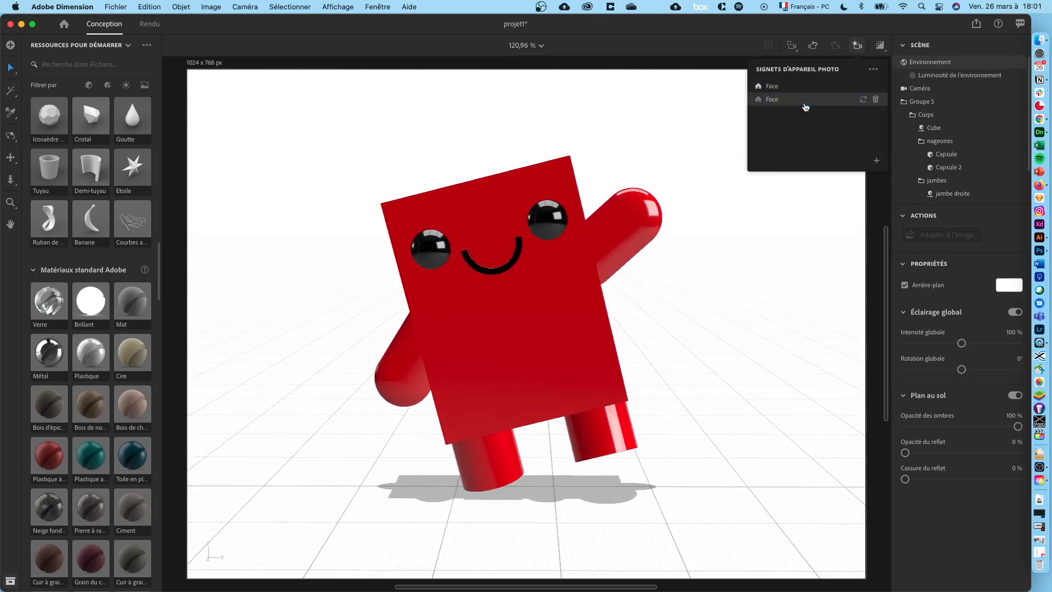
Rename the first camera bookmark Coté haut and switch between the two bookmarked views, ending on Face.
{"action": "left_click", "coordinate": [774, 88]}
{"action": "double_click", "coordinate": [775, 88]}
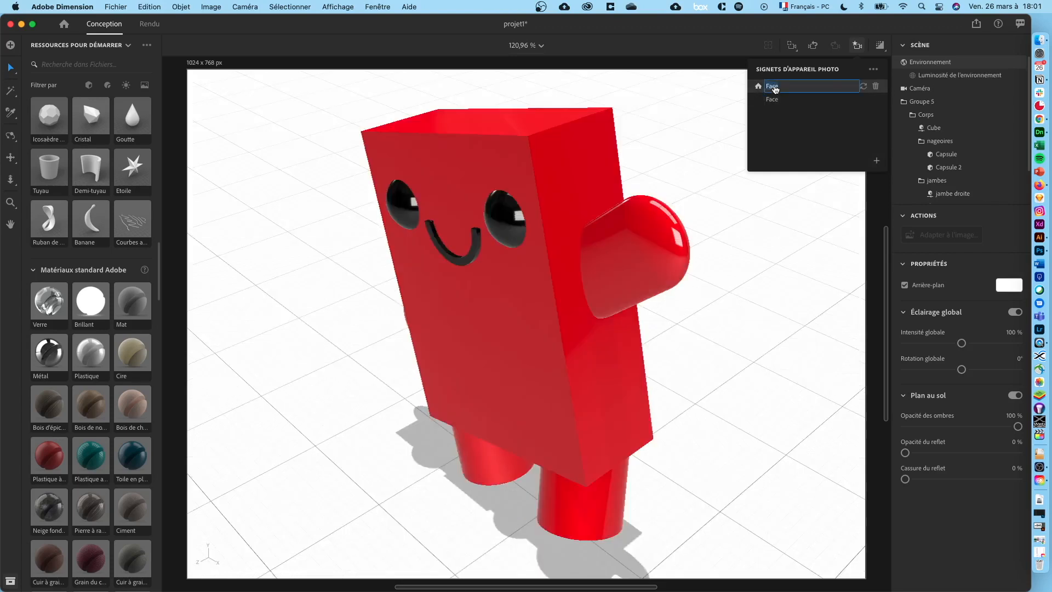
{"action": "type", "text": "Coté"}
{"action": "key", "text": "Return"}
{"action": "double_click", "coordinate": [785, 86]}
{"action": "left_click", "coordinate": [799, 83]}
{"action": "type", "text": "haut"}
{"action": "key", "text": "Return"}
{"action": "left_click", "coordinate": [792, 103]}
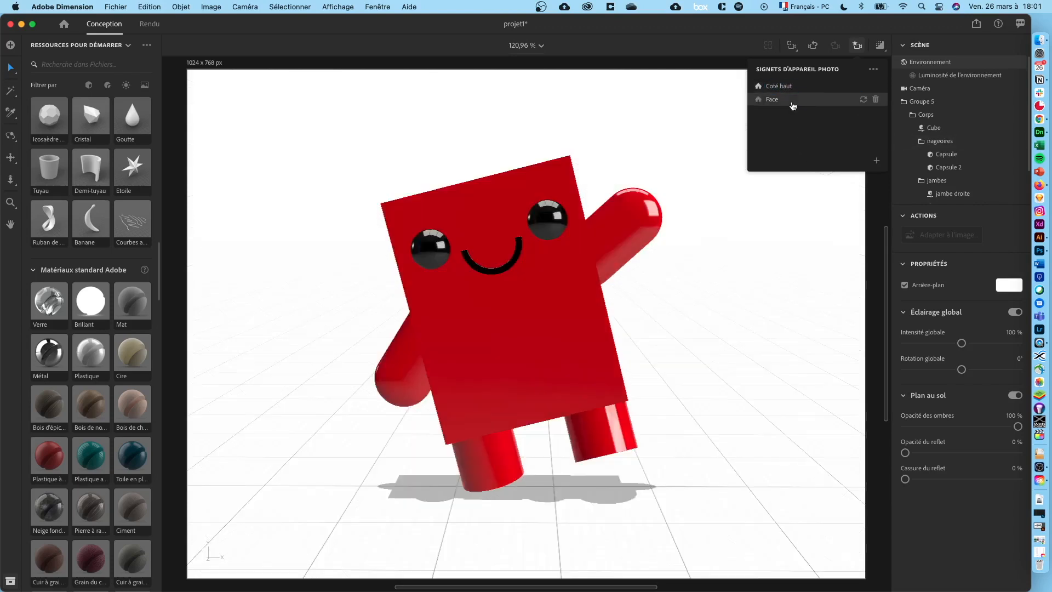
{"action": "left_click", "coordinate": [801, 88]}
{"action": "left_click", "coordinate": [790, 103]}
Set up the render for the Coté haut and Face views instead of Vue active, with PNG instead of PSD output.
{"action": "left_click", "coordinate": [144, 25]}
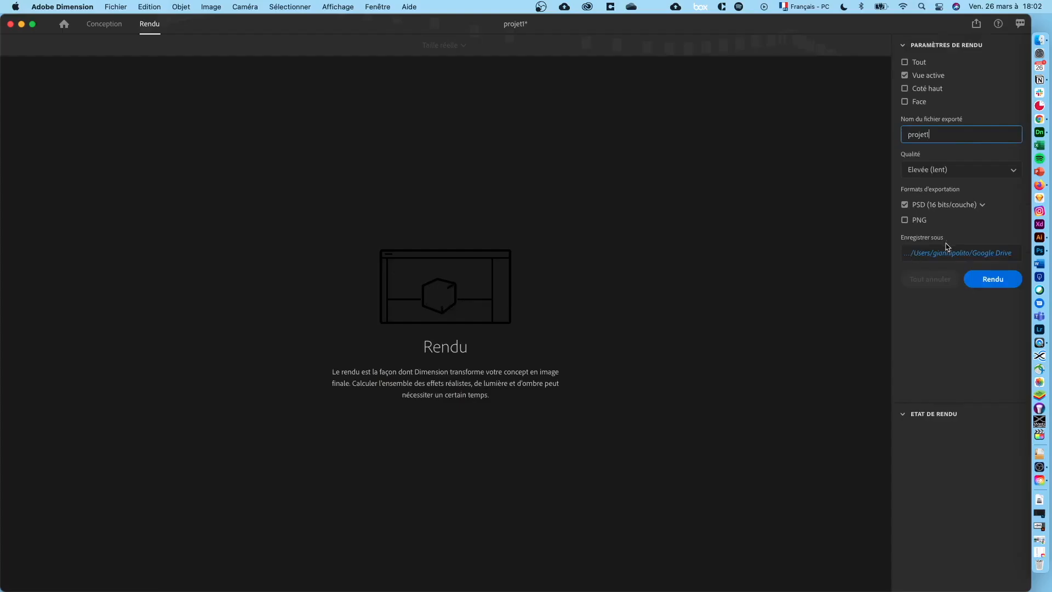
{"action": "left_click", "coordinate": [904, 75]}
{"action": "left_click", "coordinate": [905, 88]}
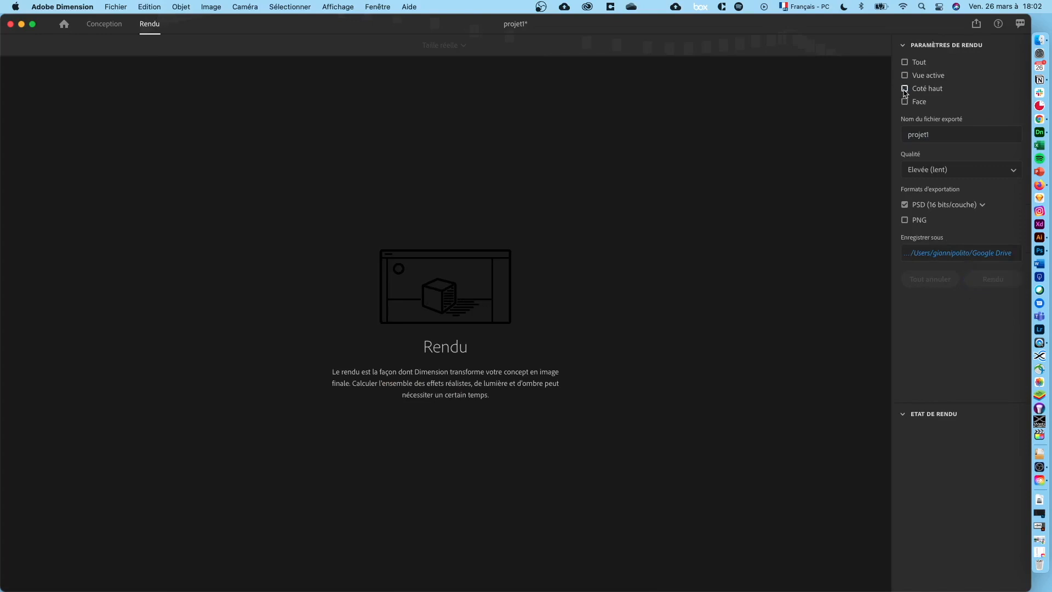
{"action": "left_click", "coordinate": [904, 102]}
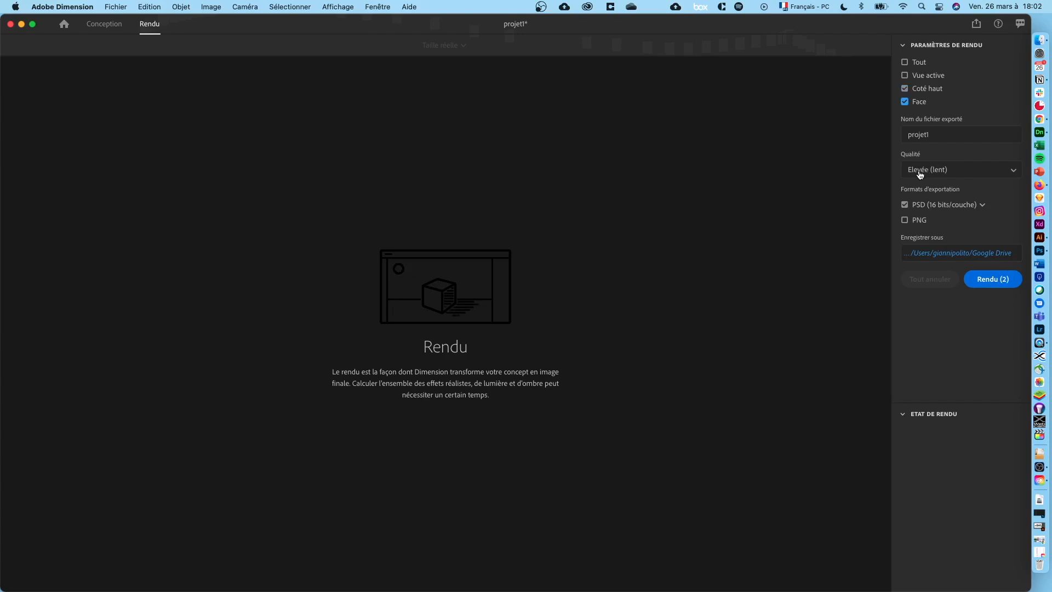
{"action": "left_click", "coordinate": [905, 220]}
{"action": "left_click", "coordinate": [905, 204]}
Create an exports folder inside Documents-Dimension/00-Bases on the desktop and set it as the render destination.
{"action": "left_click", "coordinate": [954, 260]}
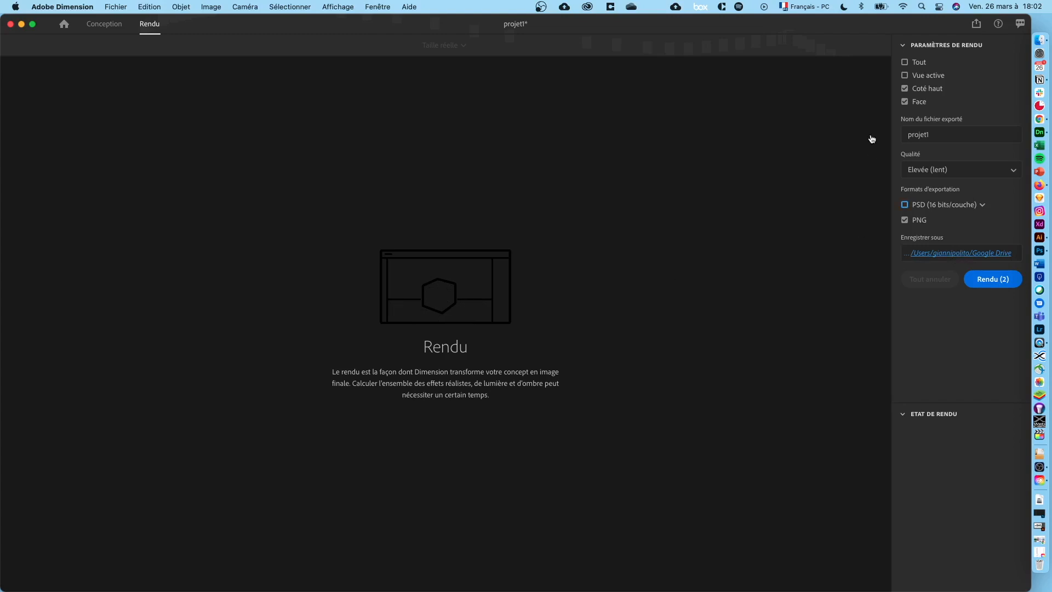
{"action": "scroll", "coordinate": [337, 258], "scroll_direction": "down", "scroll_amount": 10}
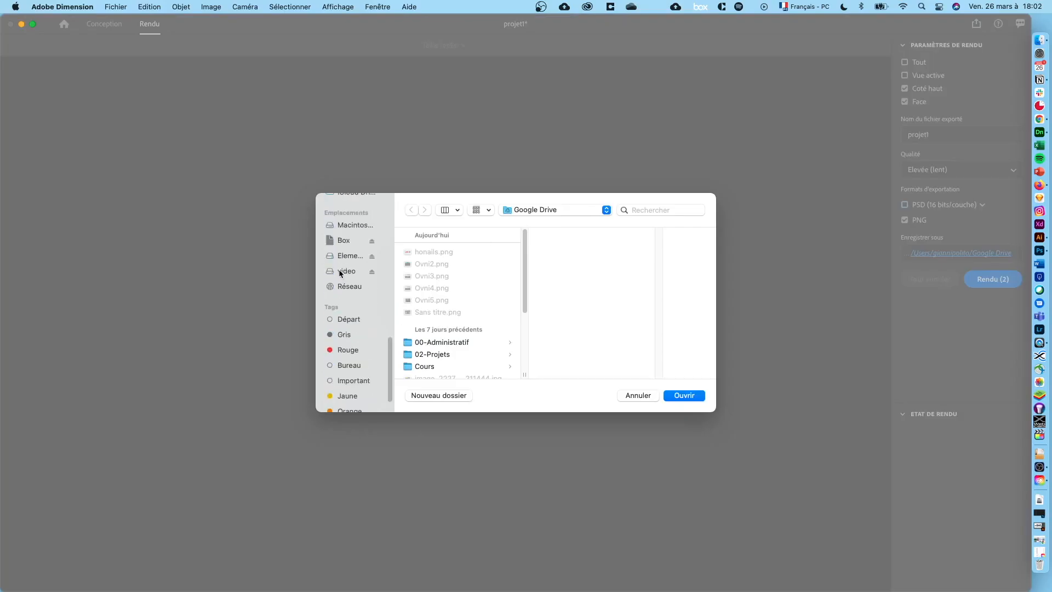
{"action": "scroll", "coordinate": [344, 274], "scroll_direction": "up", "scroll_amount": 10}
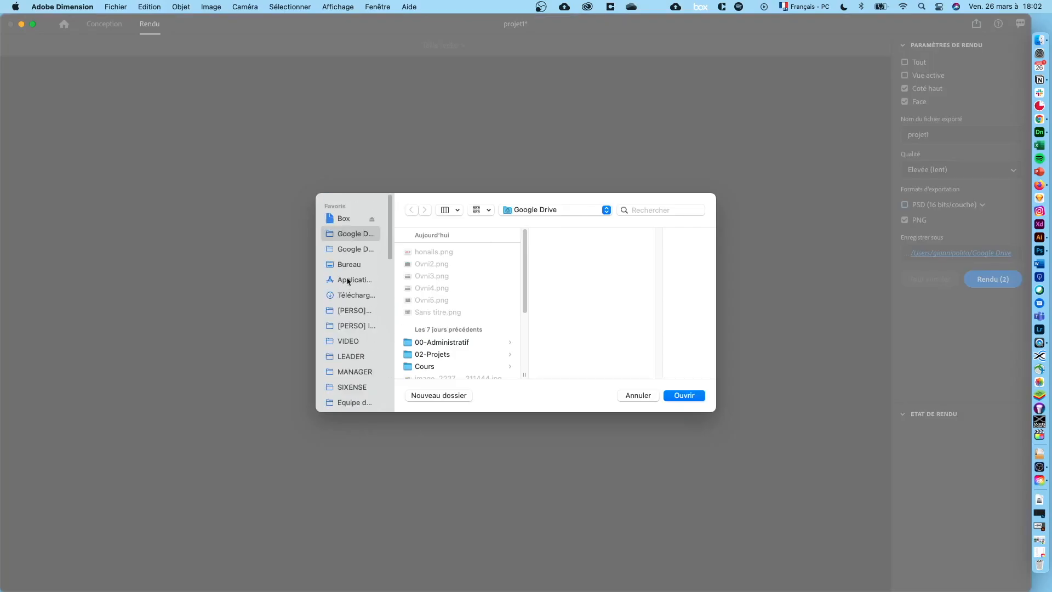
{"action": "left_click", "coordinate": [350, 265]}
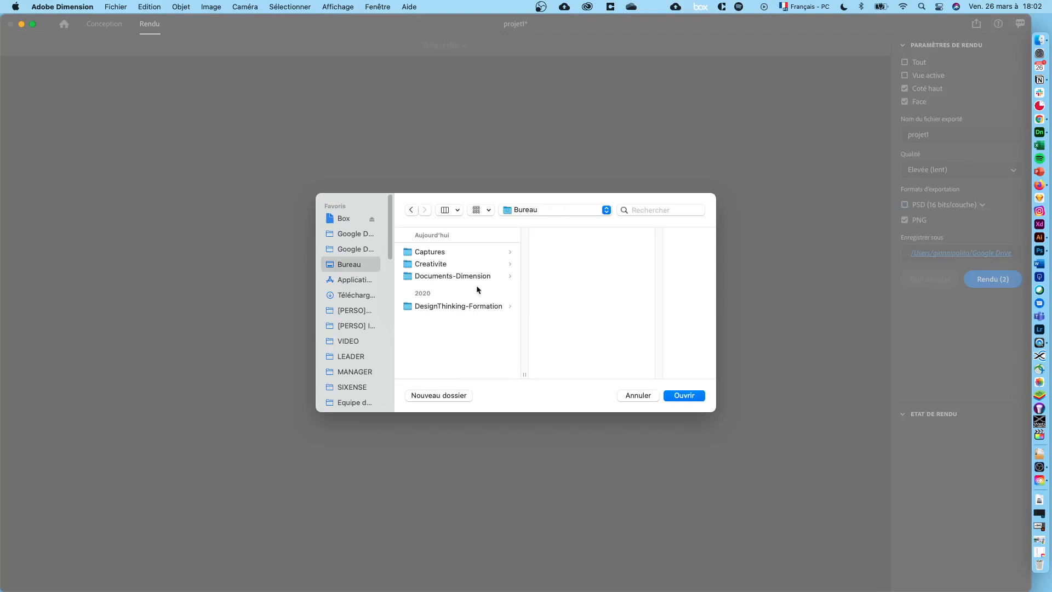
{"action": "left_click", "coordinate": [454, 277]}
{"action": "left_click", "coordinate": [593, 252]}
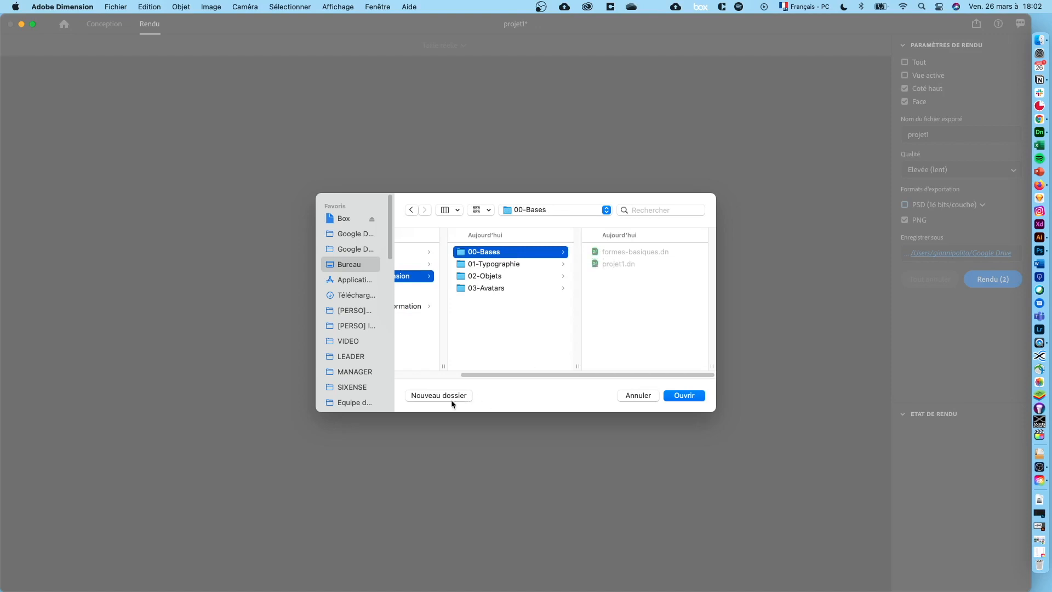
{"action": "left_click", "coordinate": [451, 396]}
{"action": "type", "text": "exp"}
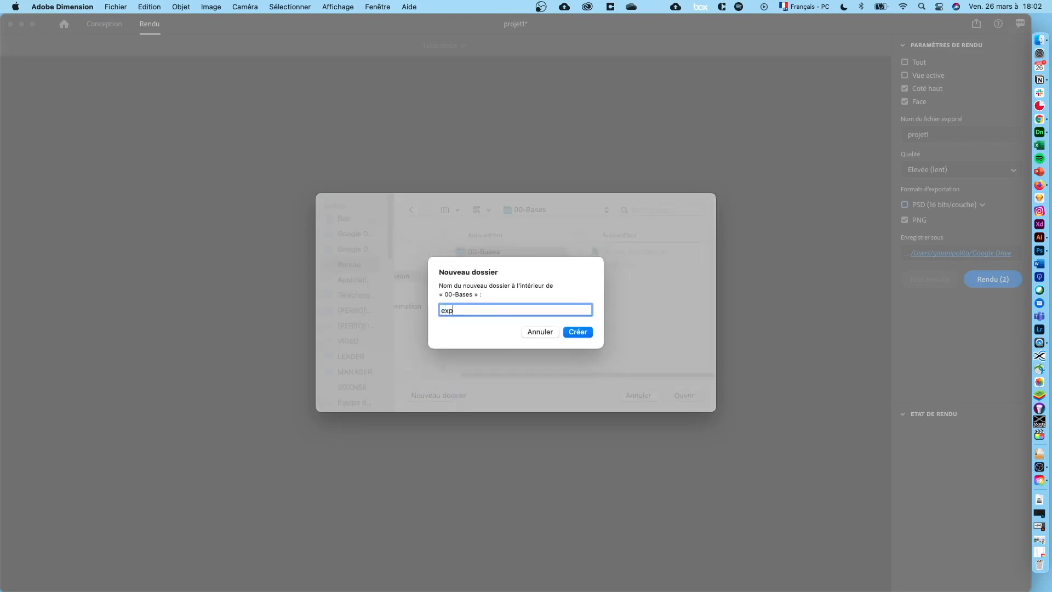
{"action": "type", "text": "orts"}
{"action": "key", "text": "Return"}
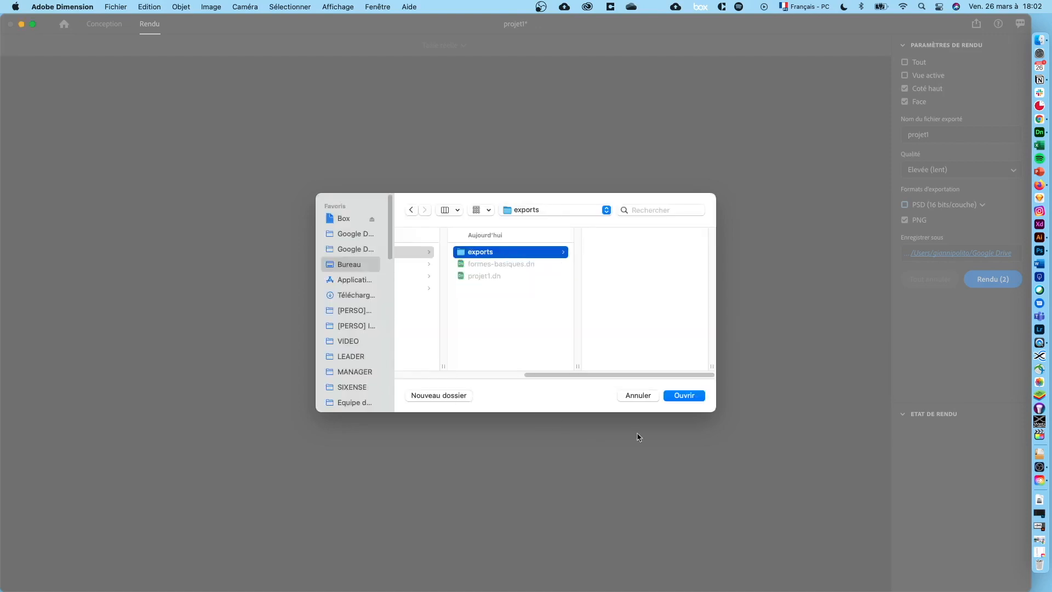
{"action": "left_click", "coordinate": [685, 395]}
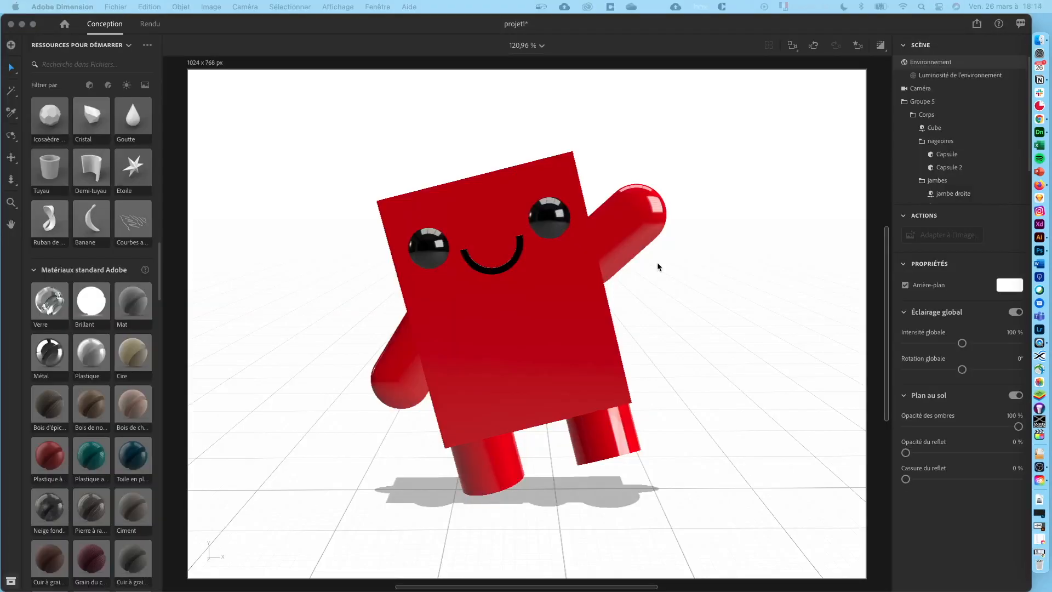
Back in the design workspace, rename the Cube in the Corps group as corps.
{"action": "left_click", "coordinate": [532, 158]}
{"action": "left_click", "coordinate": [534, 164]}
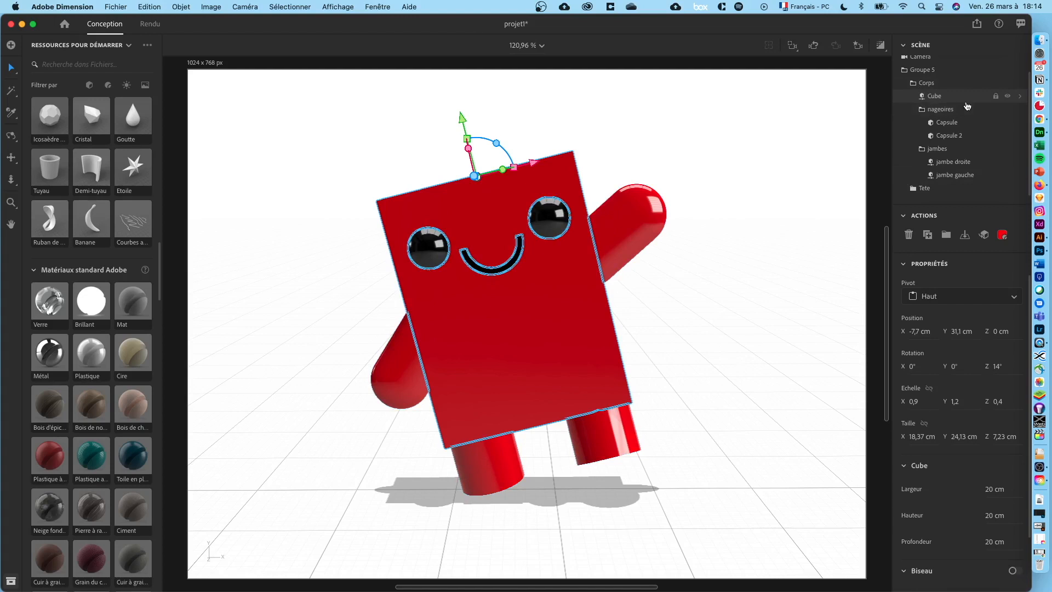
{"action": "double_click", "coordinate": [937, 96]}
{"action": "type", "text": "corps"}
{"action": "key", "text": "Return"}
Enable the bevel (Biseau) on the corps cube and view its rounded edges from an angle.
{"action": "scroll", "coordinate": [950, 432], "scroll_direction": "down", "scroll_amount": 4}
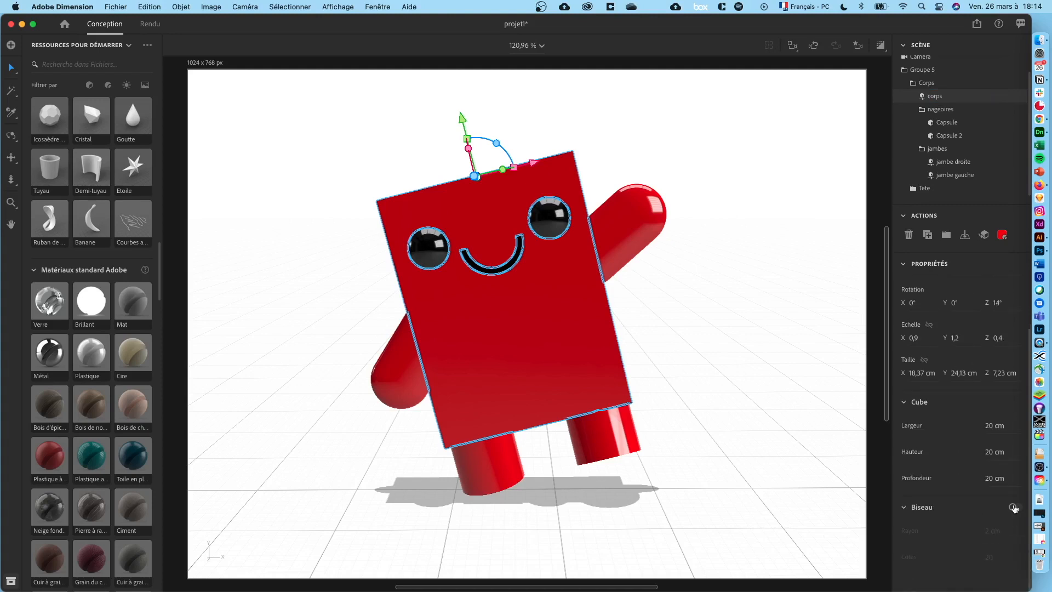
{"action": "left_click", "coordinate": [1015, 506]}
{"action": "right_click_drag", "start_coordinate": [716, 359], "coordinate": [794, 380]}
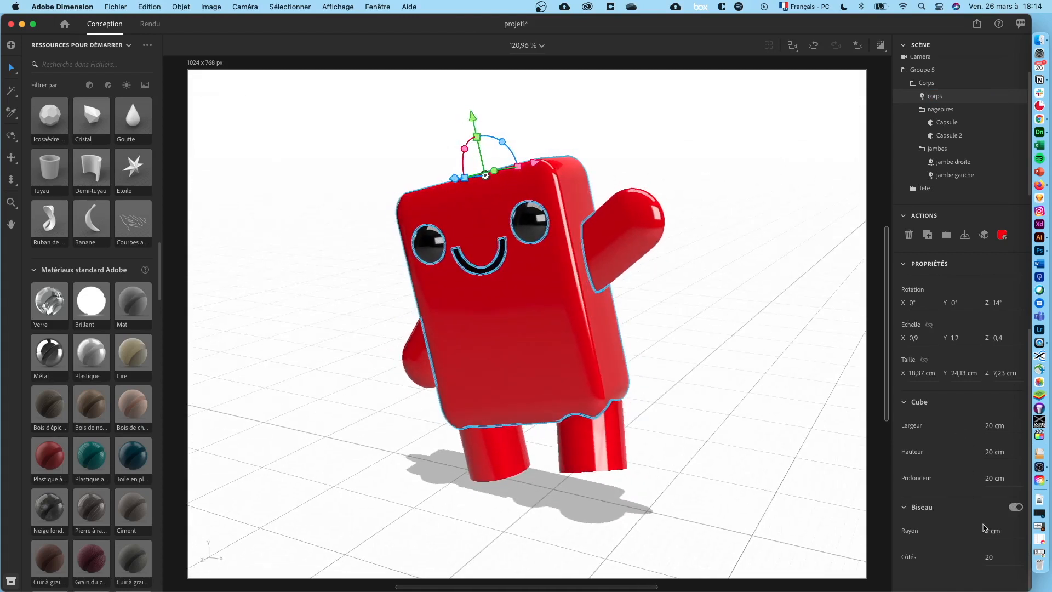
Enable the bevel (Biseau) on the jambe droite cylinder in the jambes group.
{"action": "mouse_move", "coordinate": [990, 533]}
{"action": "left_mouse_down"}
{"action": "mouse_move", "coordinate": [1001, 533]}
{"action": "mouse_move", "coordinate": [990, 533]}
{"action": "left_mouse_up"}
{"action": "right_click_drag", "start_coordinate": [683, 351], "coordinate": [712, 333]}
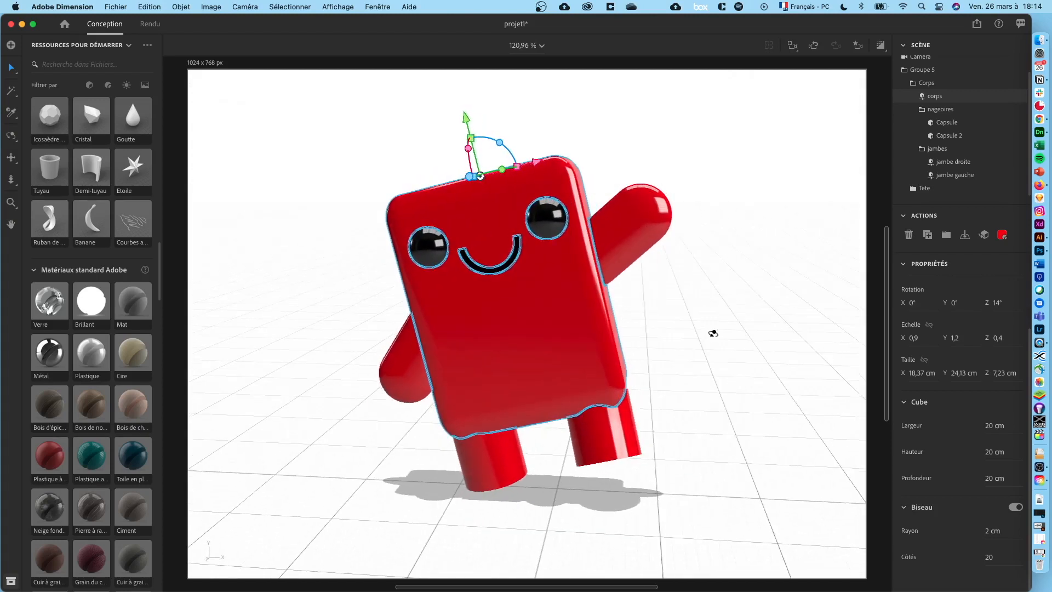
{"action": "right_click_drag", "start_coordinate": [619, 435], "coordinate": [743, 328]}
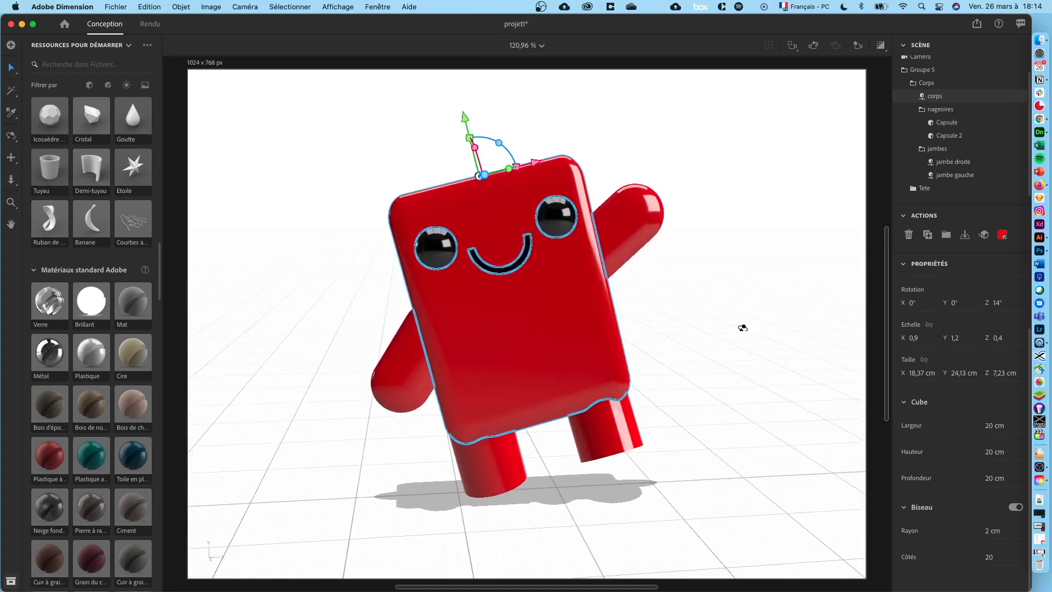
{"action": "key", "text": "Escape"}
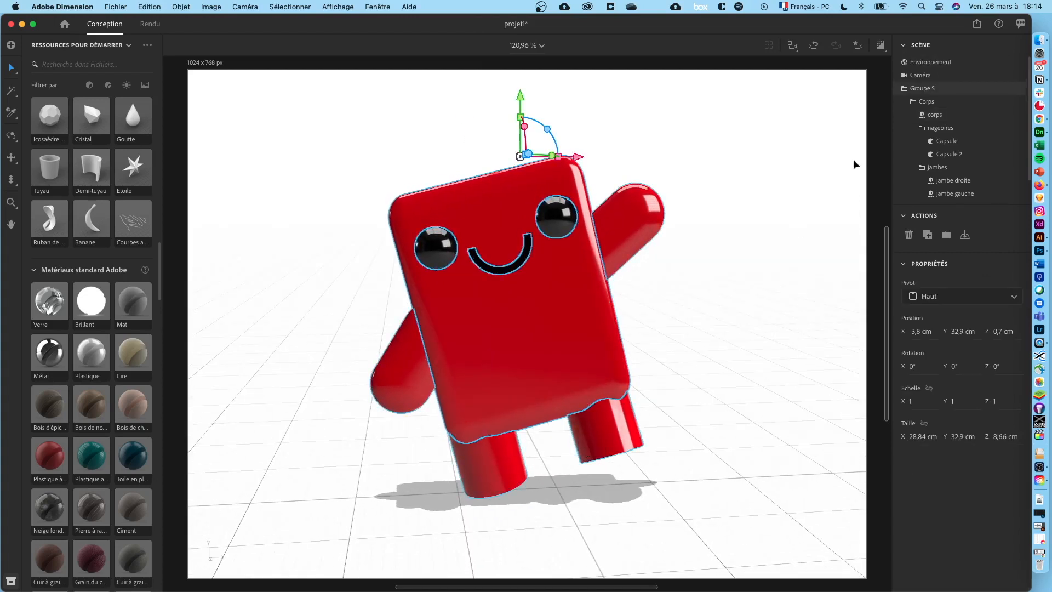
{"action": "left_click", "coordinate": [944, 182]}
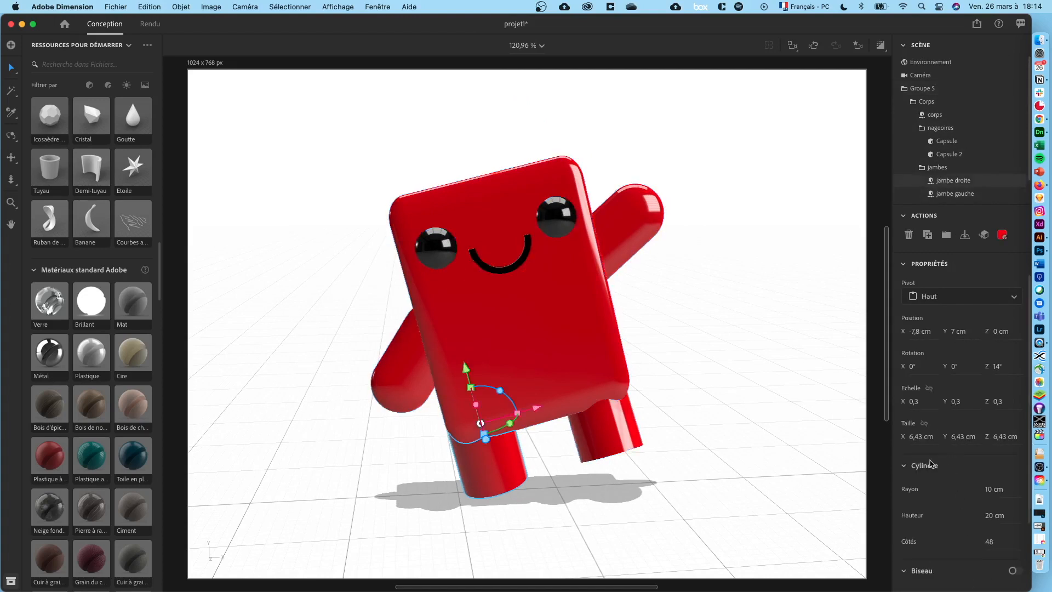
{"action": "left_click", "coordinate": [1014, 570]}
{"action": "right_click_drag", "start_coordinate": [752, 514], "coordinate": [660, 445]}
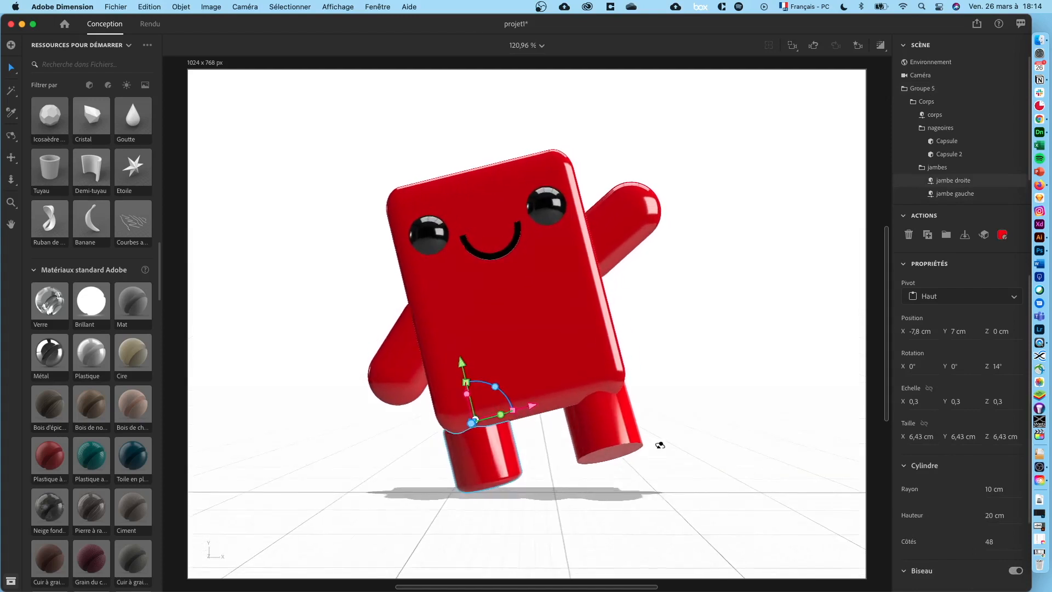
Enable the bevel (Biseau) on the jambe gauche cylinder as well.
{"action": "left_click", "coordinate": [923, 102]}
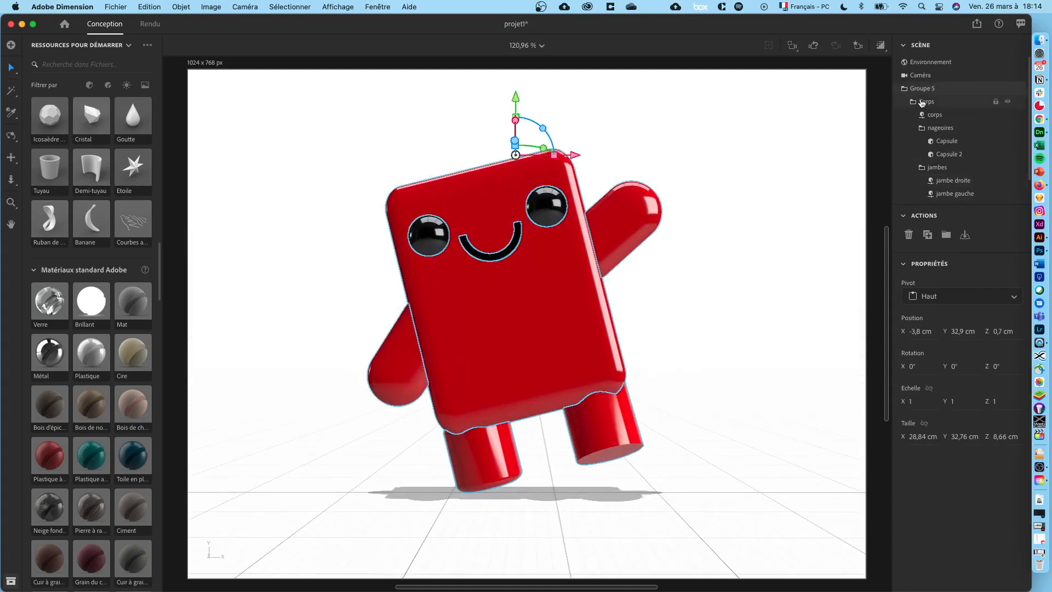
{"action": "left_click", "coordinate": [954, 193]}
{"action": "left_click", "coordinate": [1013, 571]}
{"action": "right_click_drag", "start_coordinate": [767, 451], "coordinate": [714, 469]}
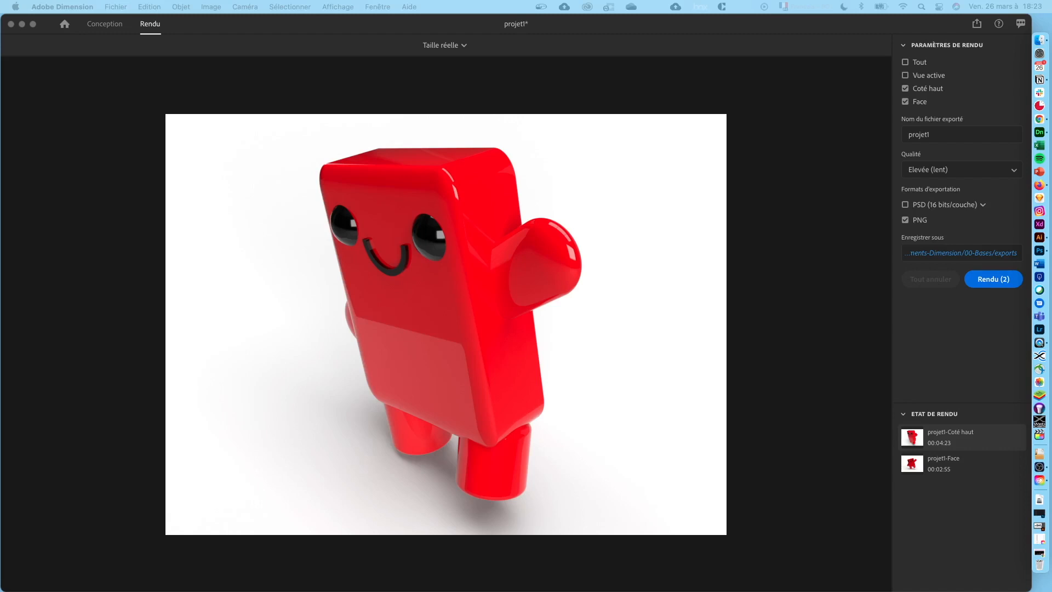
Display the finished Face render of projet1 to examine the character from the front.
{"action": "left_click", "coordinate": [943, 466]}
{"action": "left_click", "coordinate": [942, 465]}
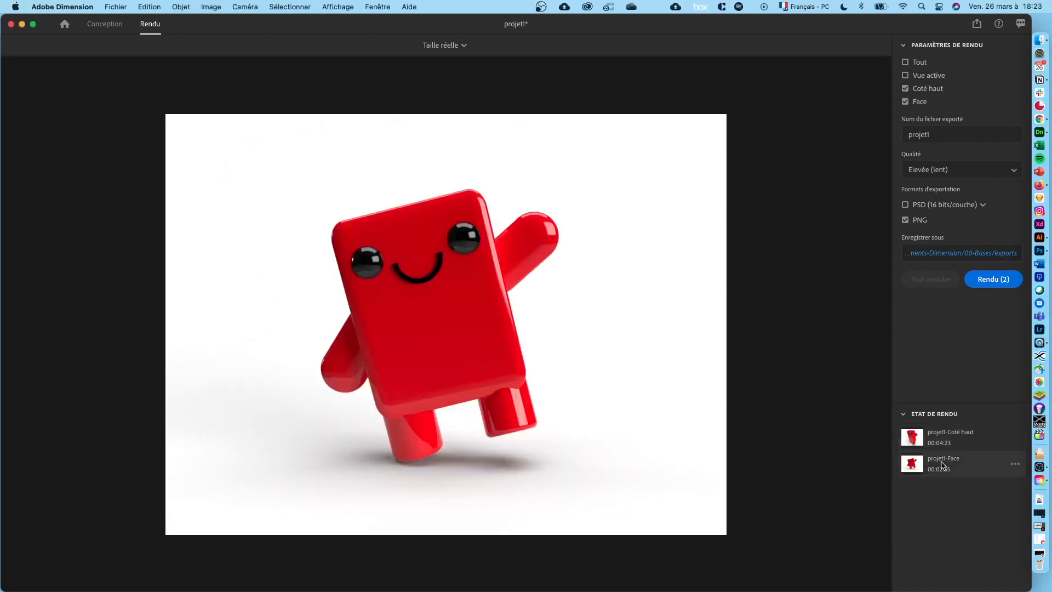